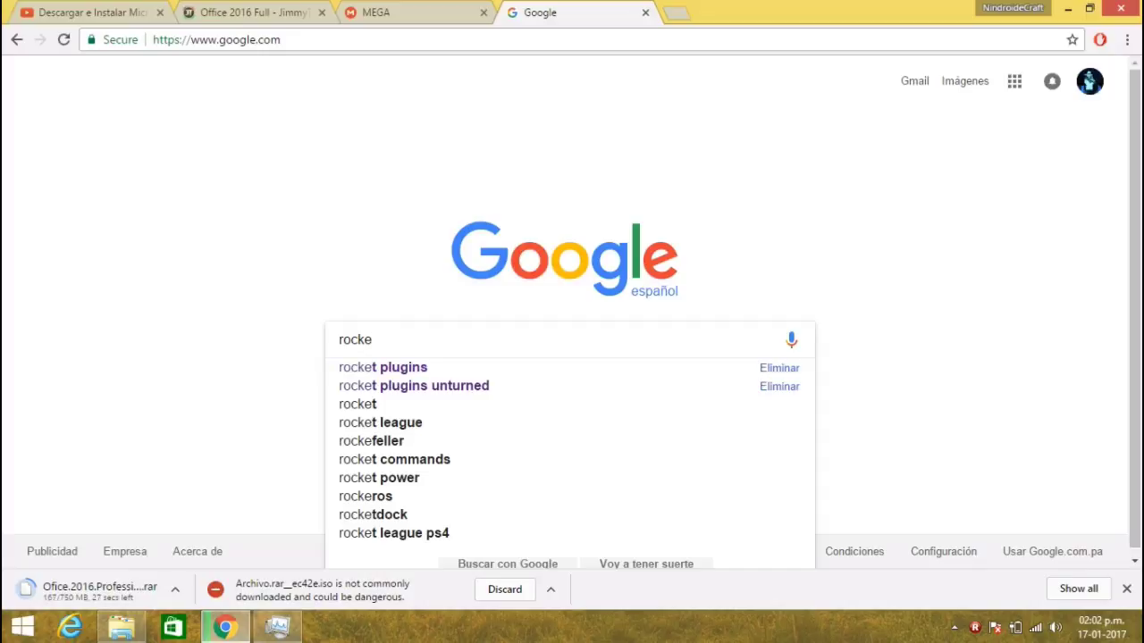
- Search Google for "rocket plugins" and open the Rocket - Unity3D Game Server Mod website
key("Down")
key("Return")
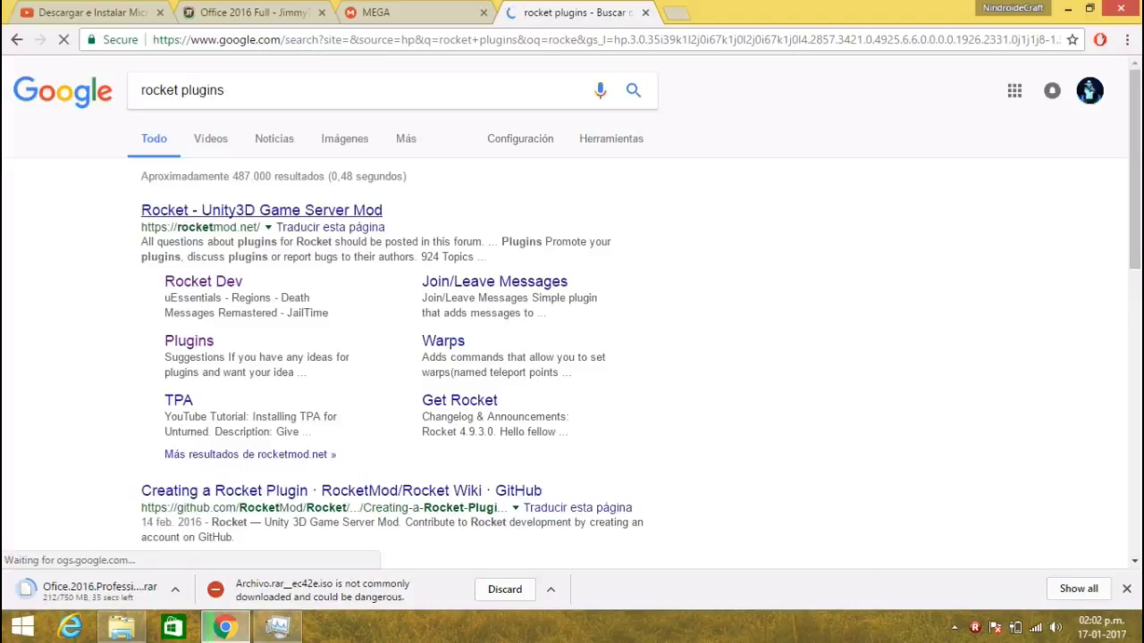
left_click(261, 210)
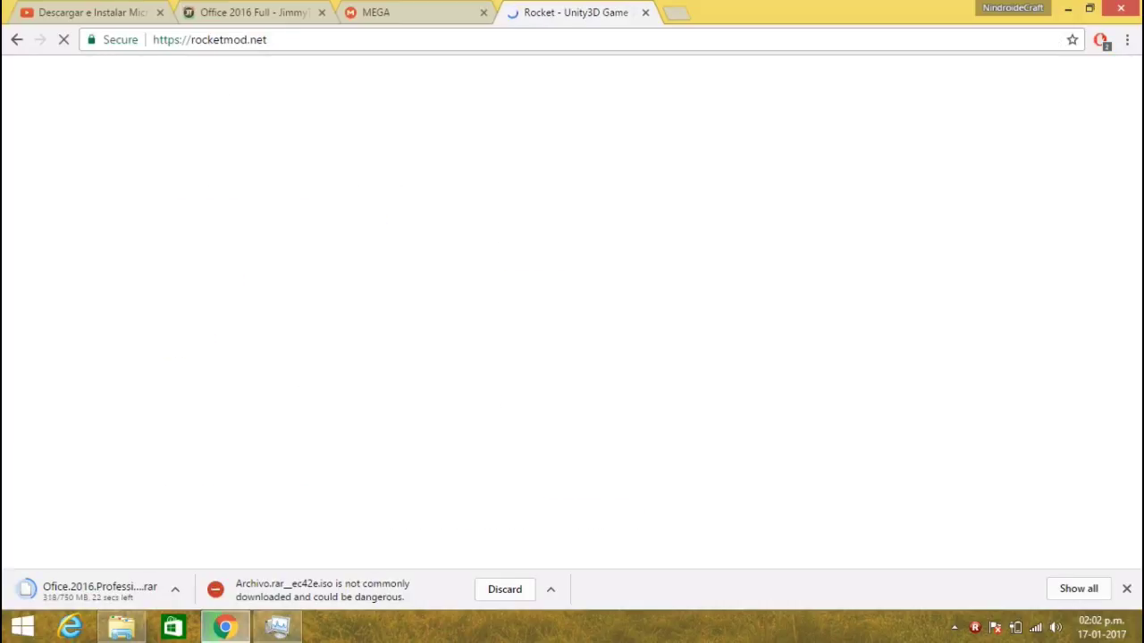
left_click(1126, 589)
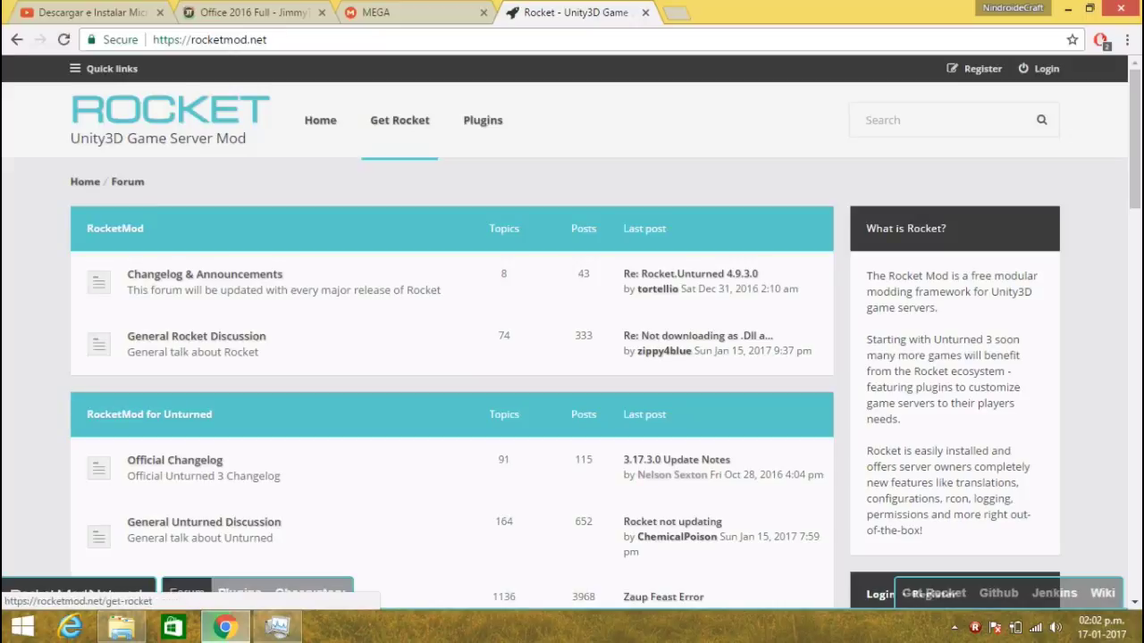
- Download the Windows version of Rocket for Unturned from the Get Rocket page, accepting the license terms
left_click(400, 120)
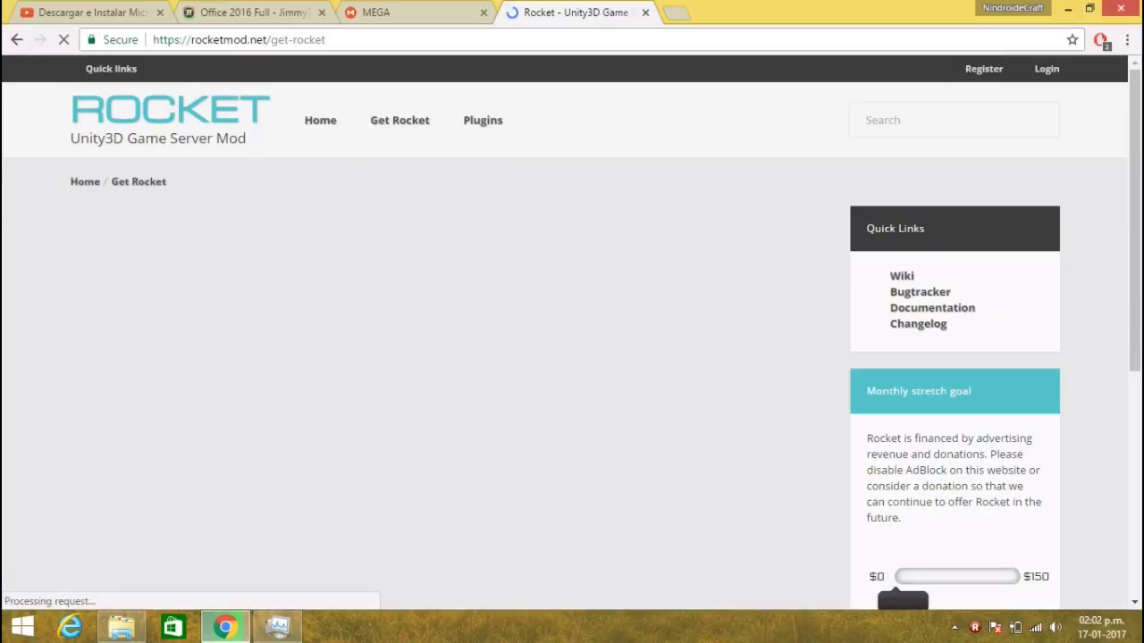
scroll(572, 357, "down", 2)
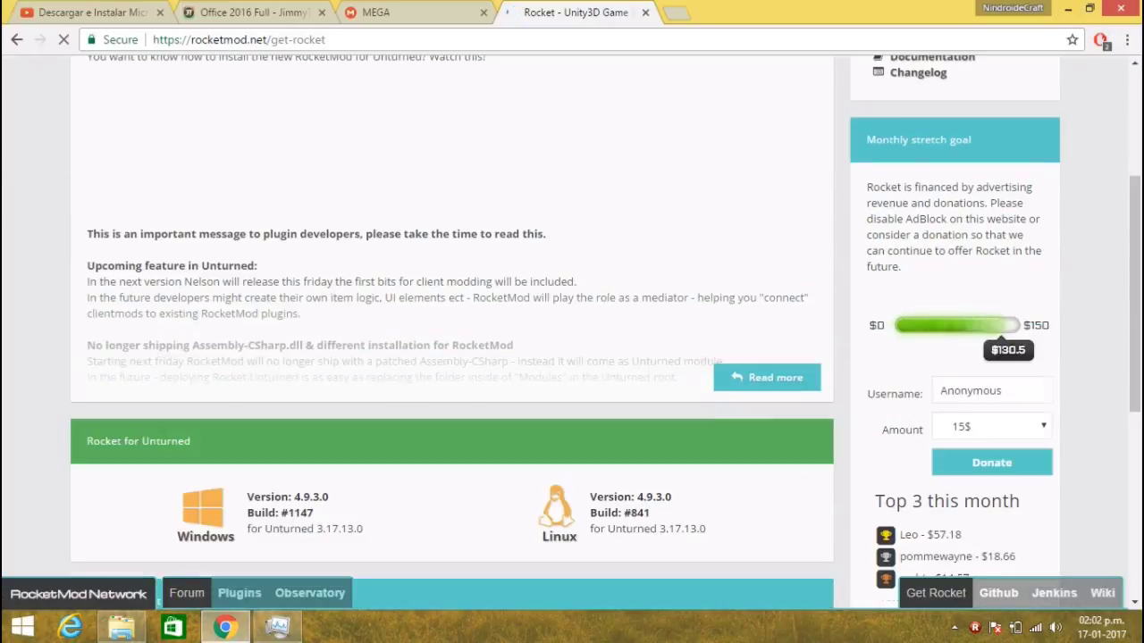
scroll(1042, 593, "up", 2)
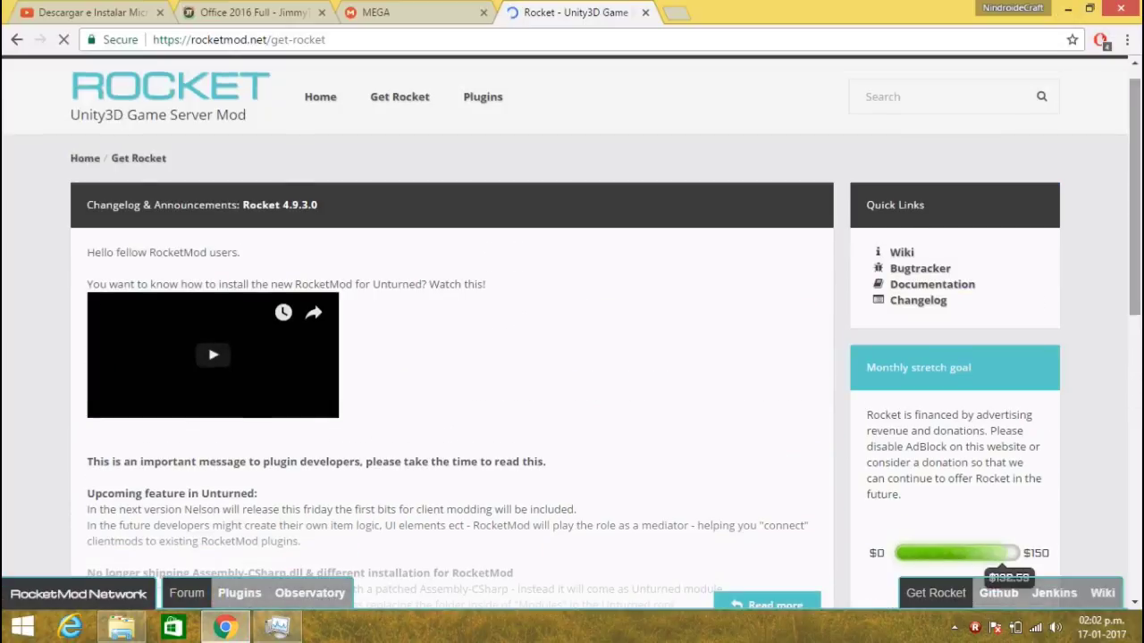
scroll(1042, 593, "down", 1)
scroll(572, 358, "down", 5)
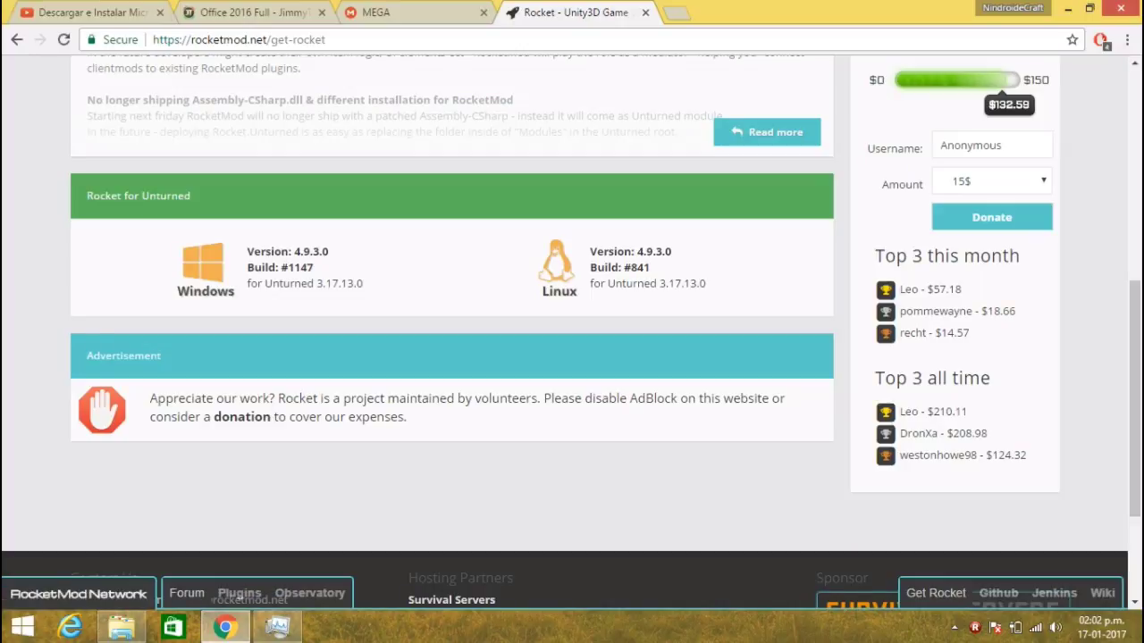
left_click(204, 268)
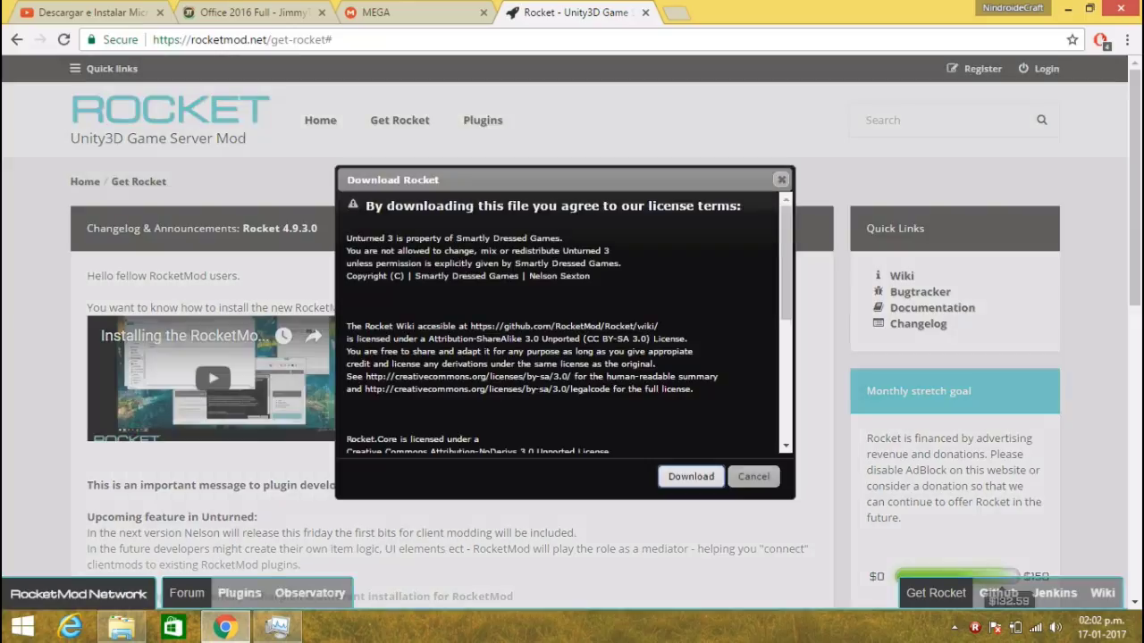
key("Return")
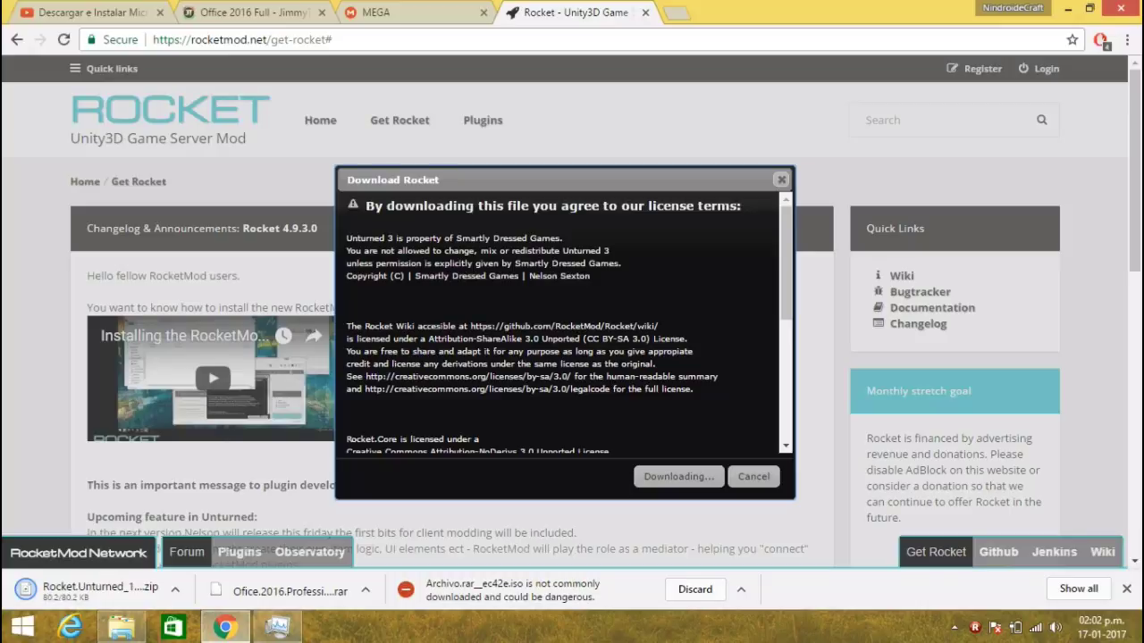
left_click(753, 476)
scroll(753, 477, "down", 5)
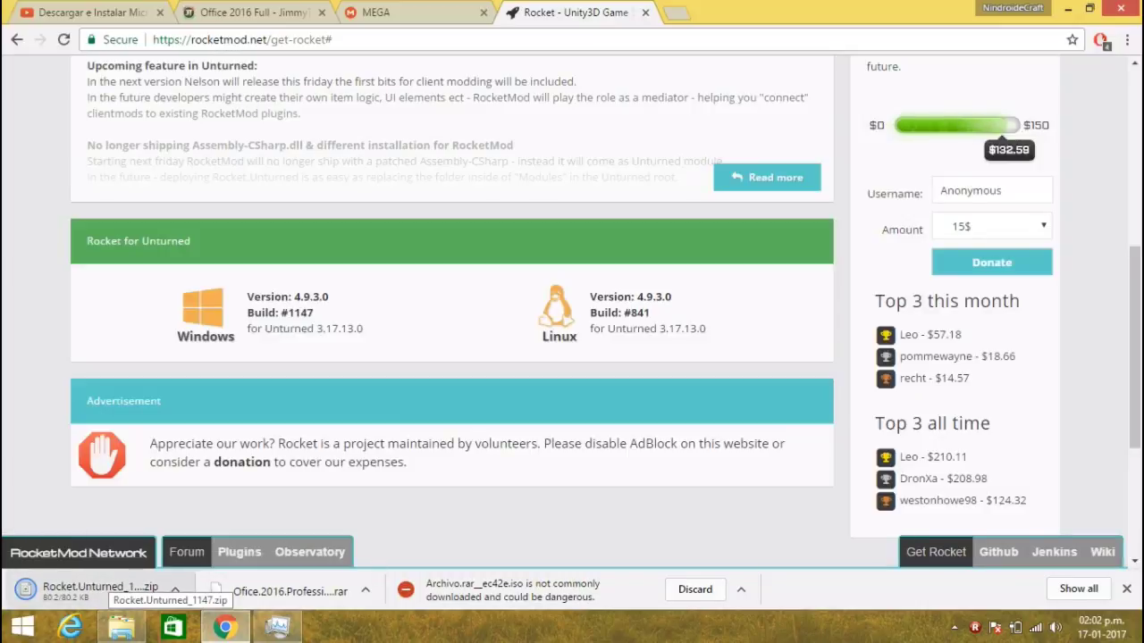
- Switch to File Explorer and show the Descargas folder in a maximized window
left_click(121, 627)
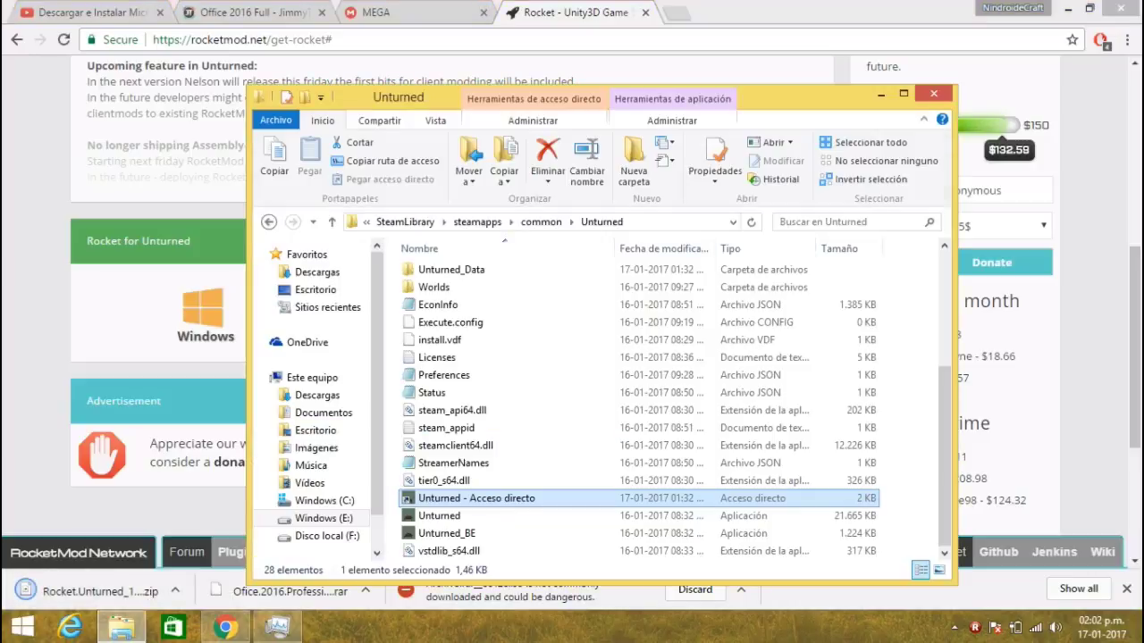
left_click(317, 271)
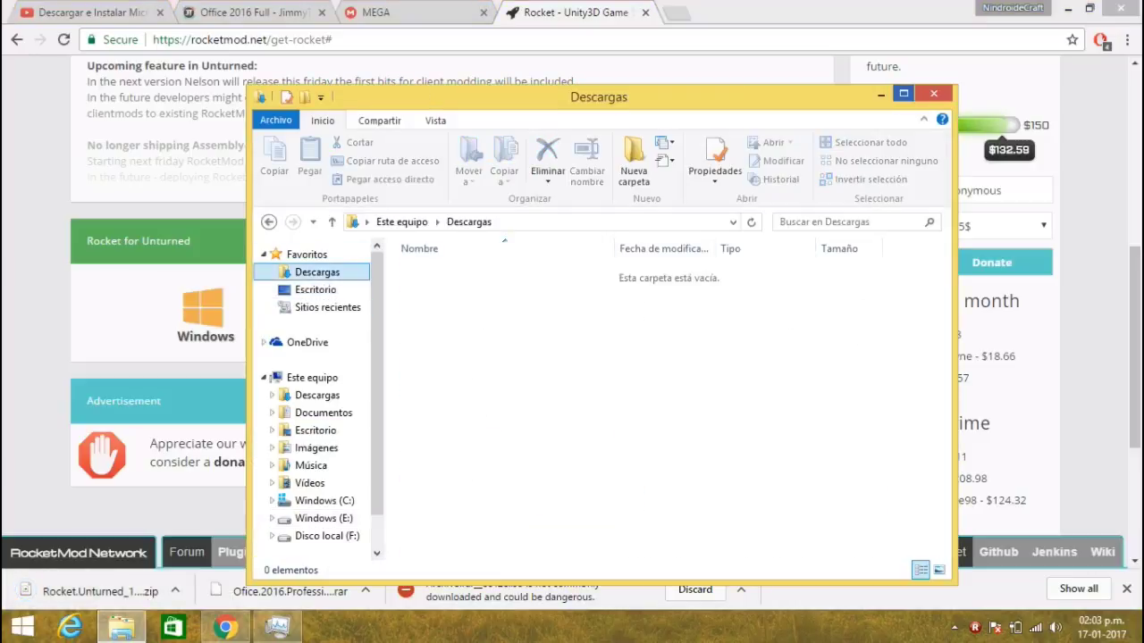
left_click(903, 93)
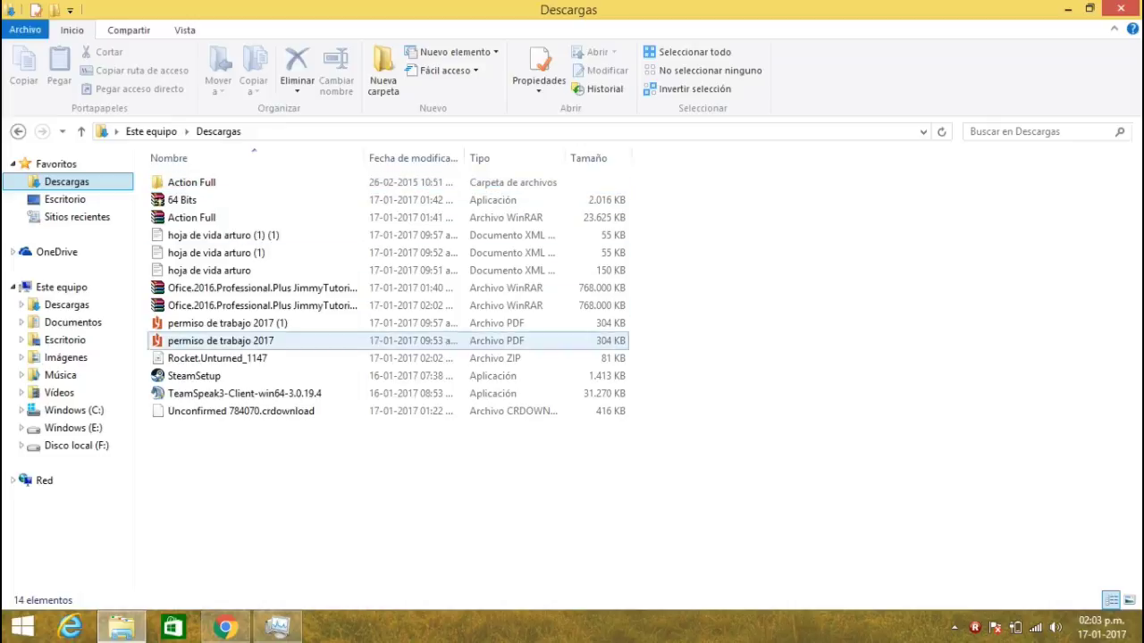
- Download the Windows version of Rocket again in Chrome, open the zip with WinRAR archiver, and close the archive
left_click(225, 628)
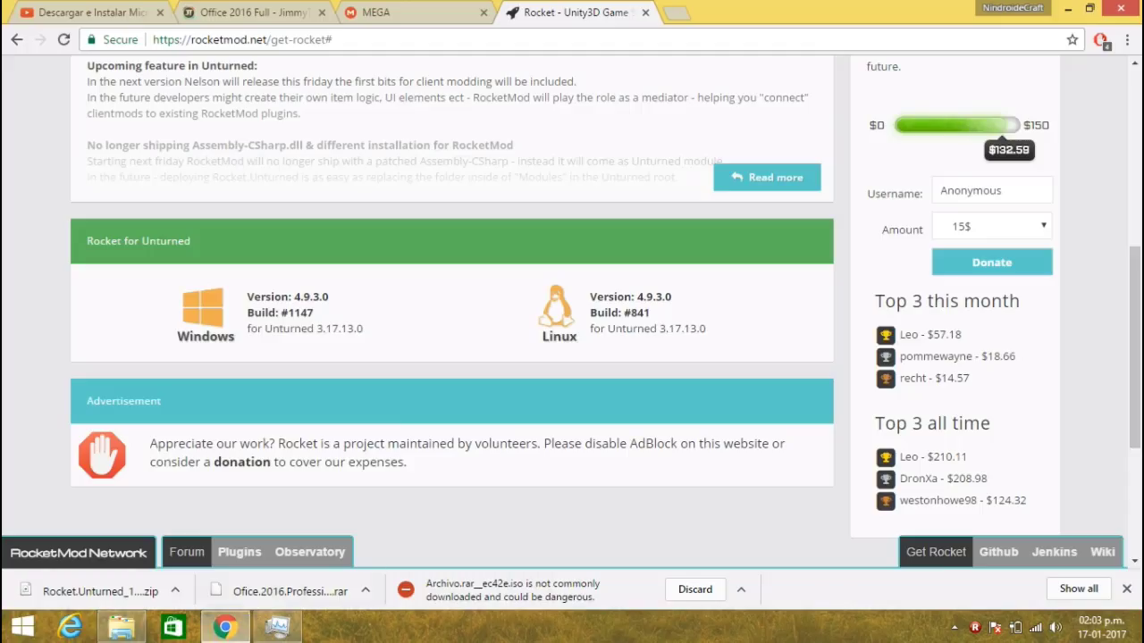
left_click(204, 313)
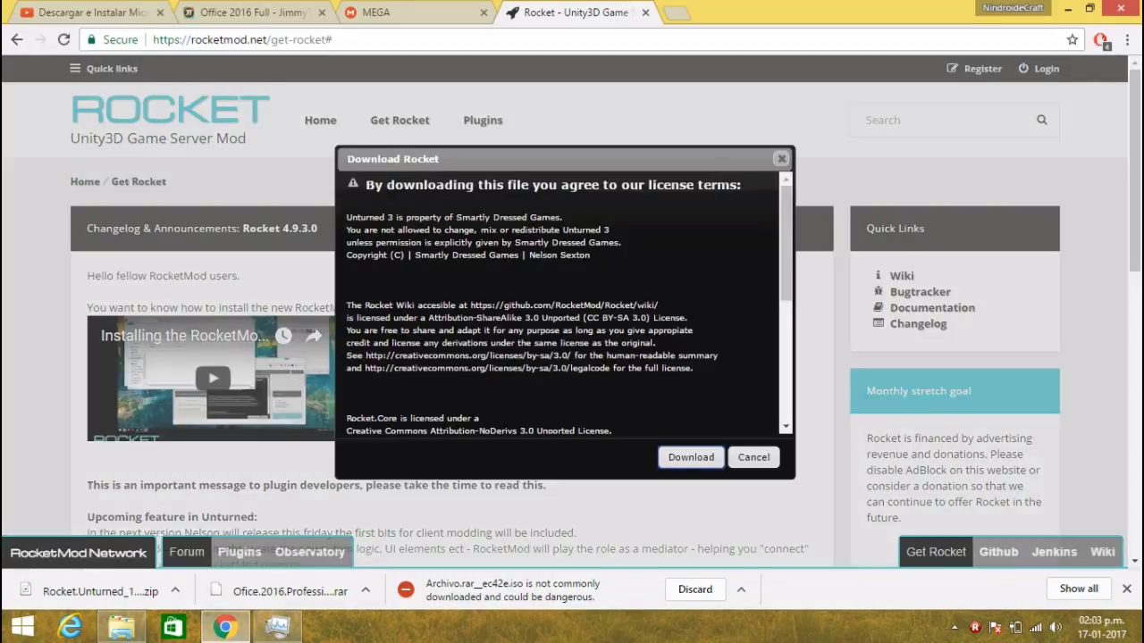
left_click(690, 457)
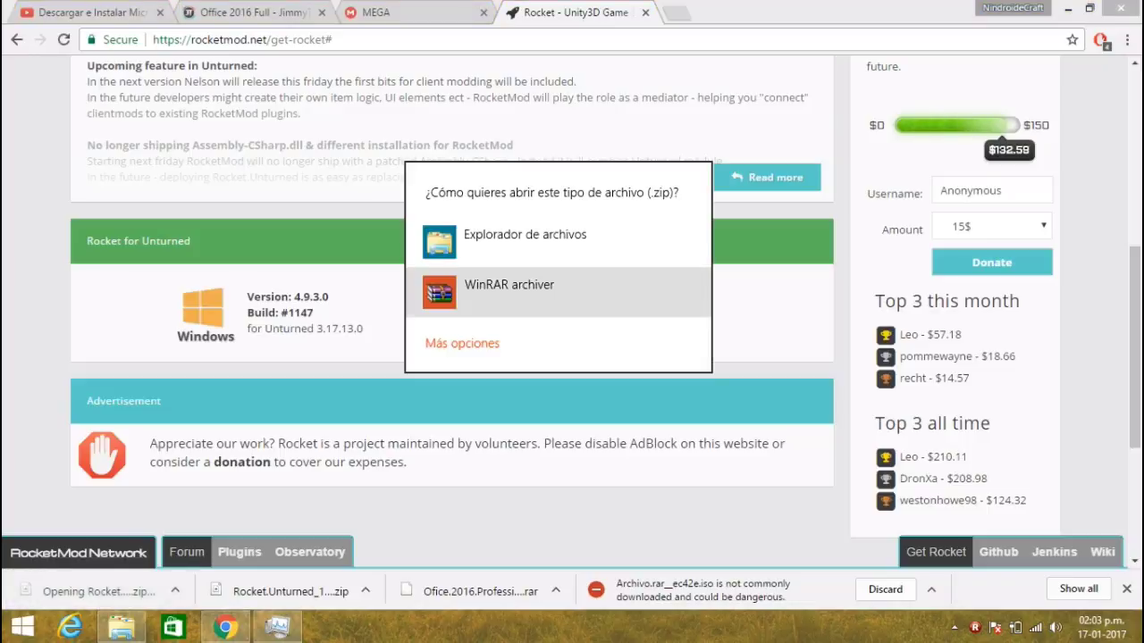
left_click(559, 291)
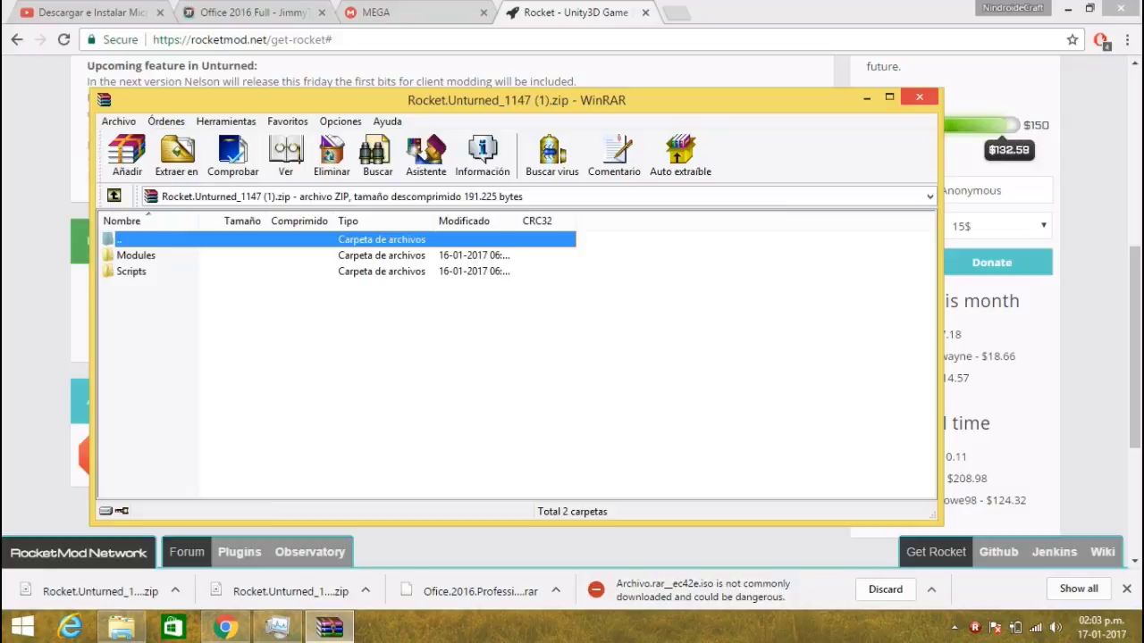
left_click(920, 97)
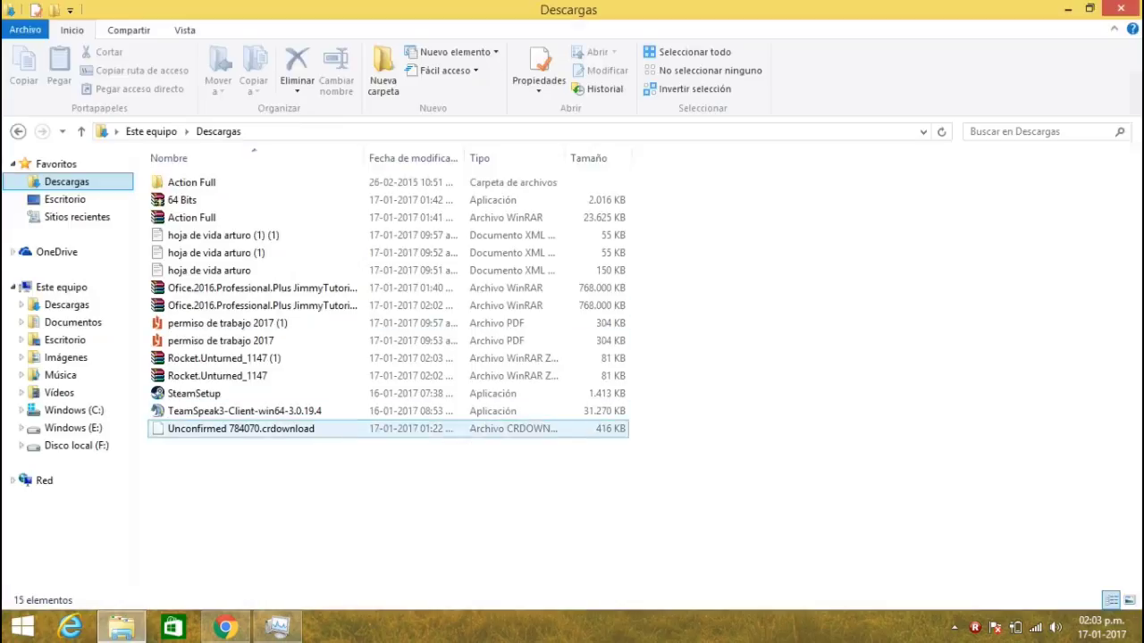
- Move the Rocket.Unturned_1147 archive from Descargas to an empty area of the desktop and open it in WinRAR
left_click(191, 217)
left_click(262, 305)
left_click(224, 358)
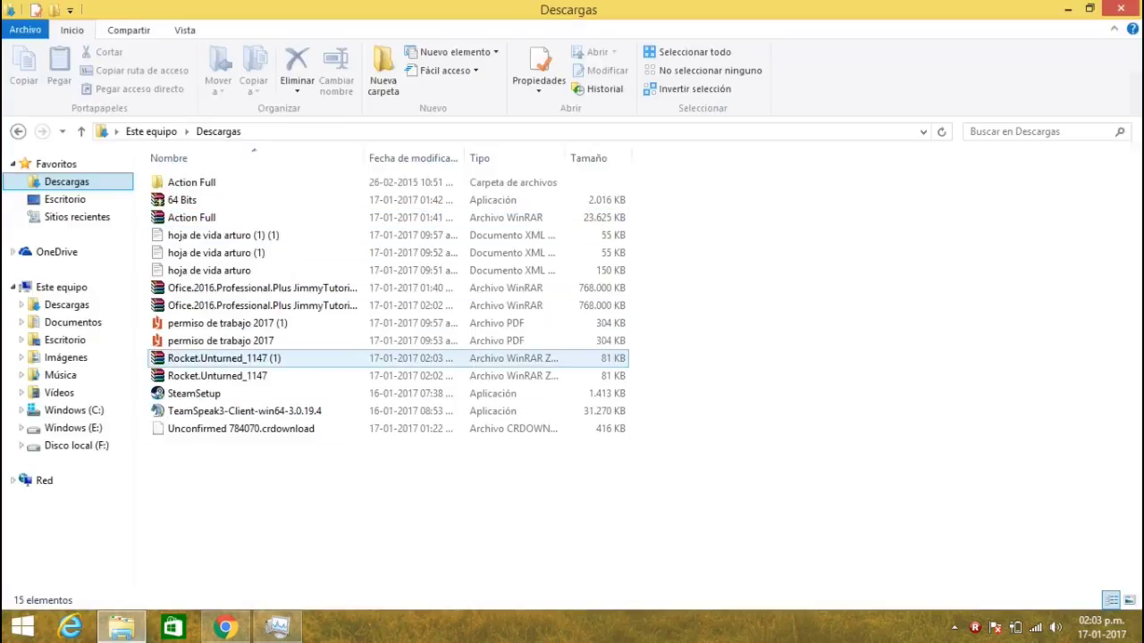
left_click_drag(255, 375, 1117, 590)
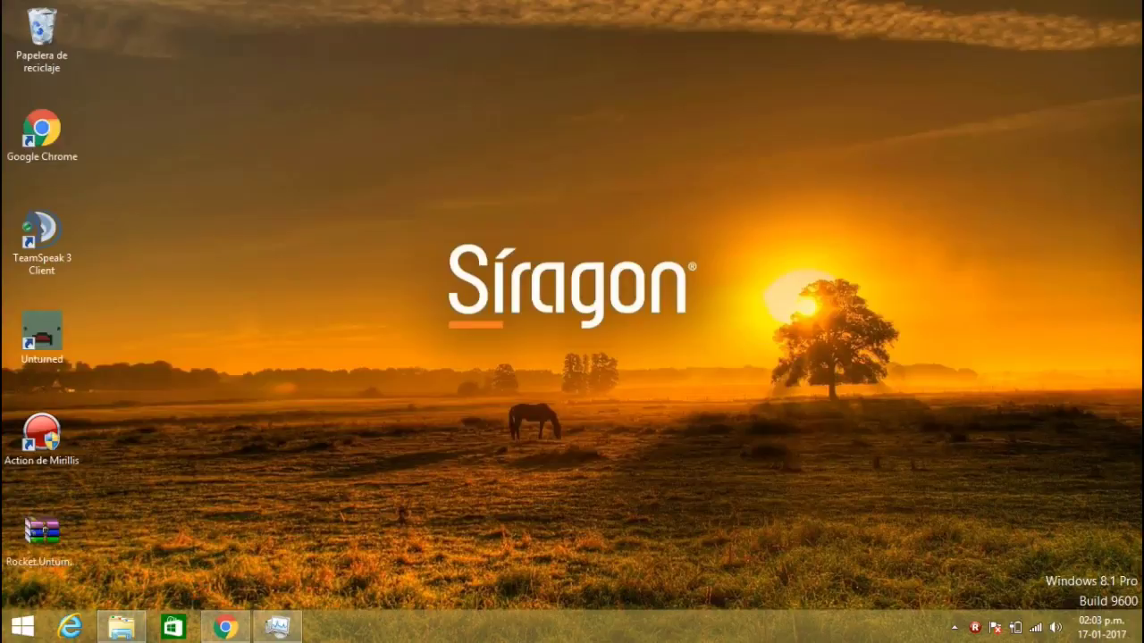
left_click_drag(42, 532, 774, 243)
double_click(774, 242)
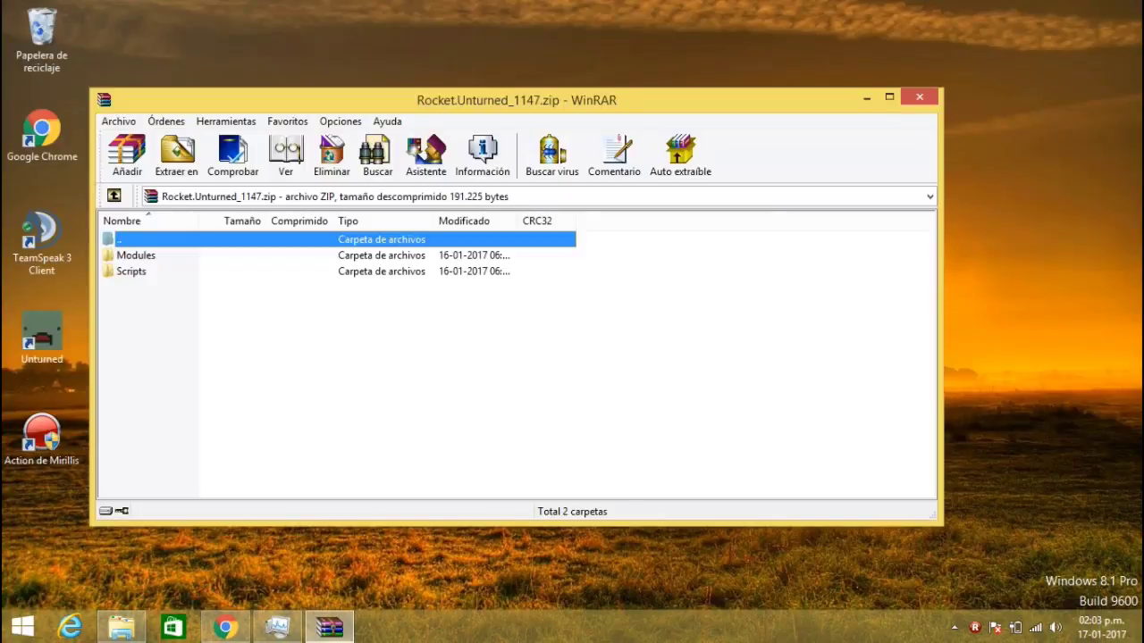
left_click_drag(267, 353, 236, 273)
left_click(237, 313)
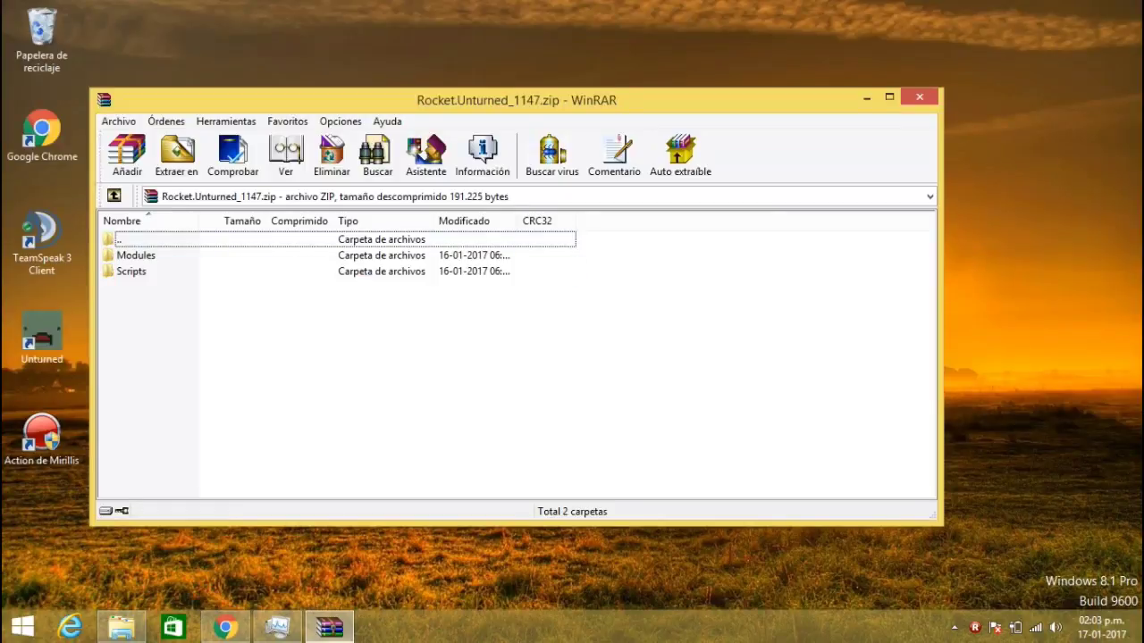
- Open Unturned's local files folder through the game's properties in the Steam library and maximize the folder window
left_click(953, 627)
right_click(981, 515)
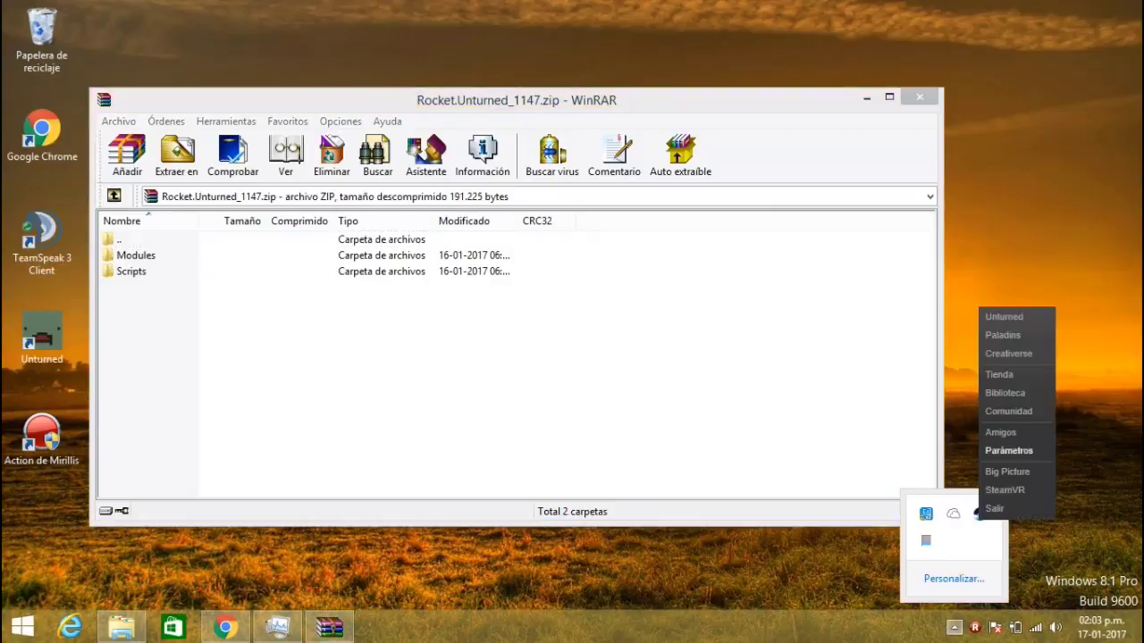
left_click(1001, 393)
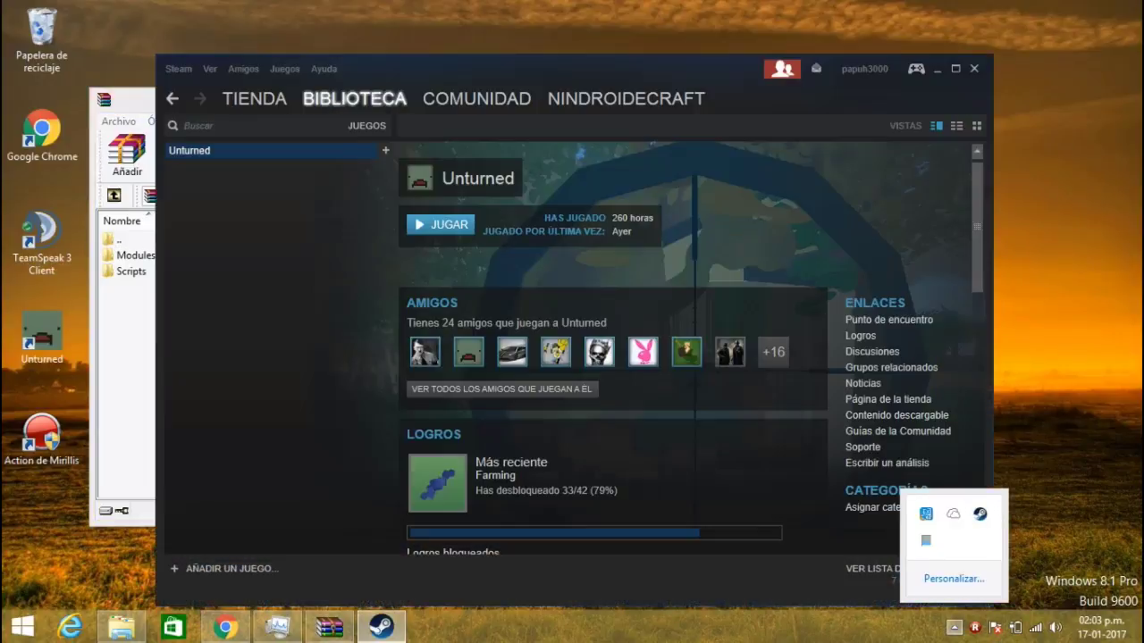
right_click(234, 153)
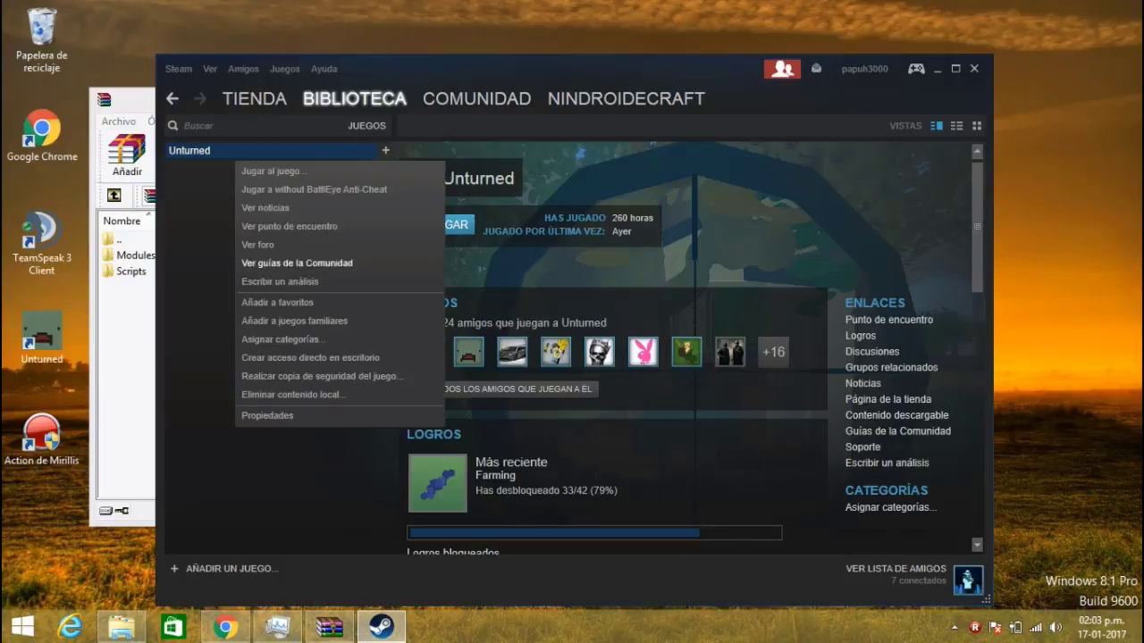
left_click(268, 416)
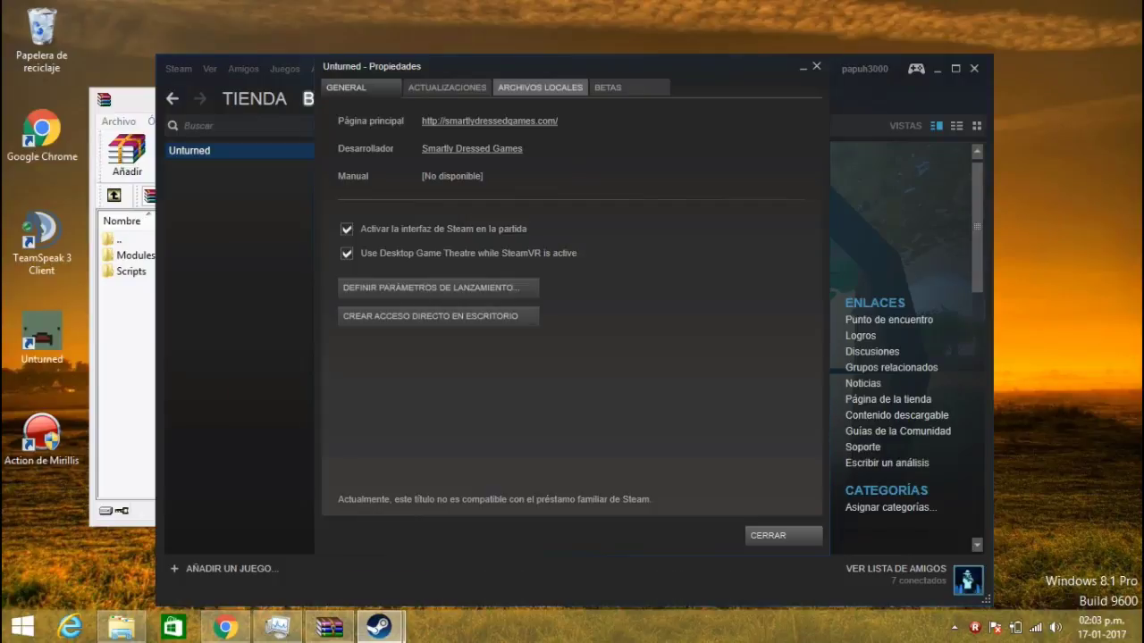
left_click(539, 87)
left_click(447, 153)
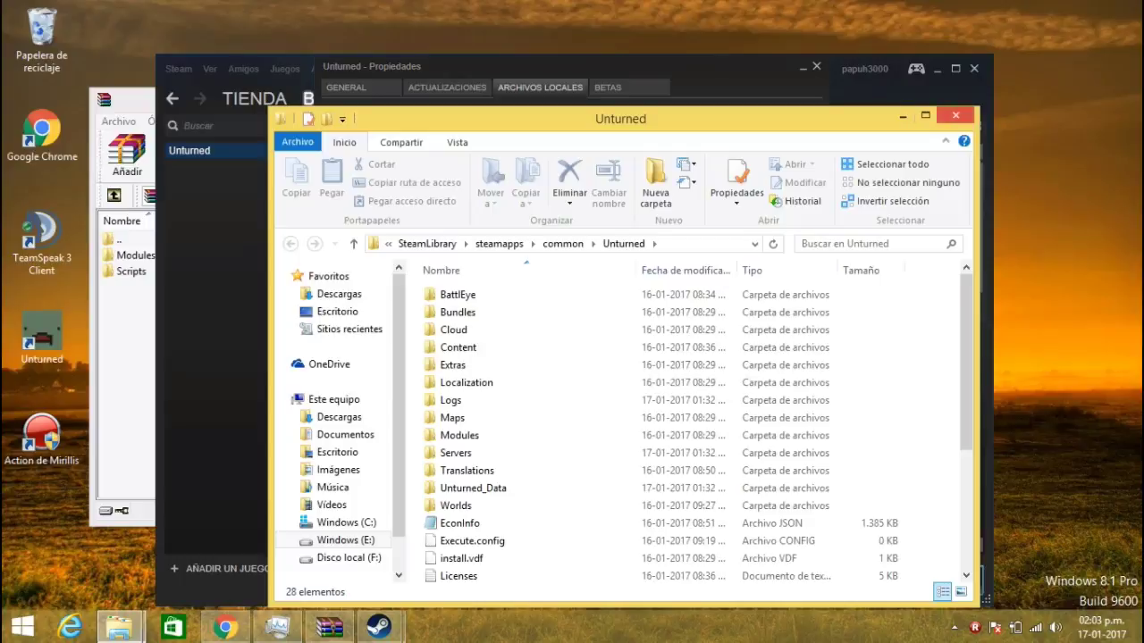
left_click(925, 115)
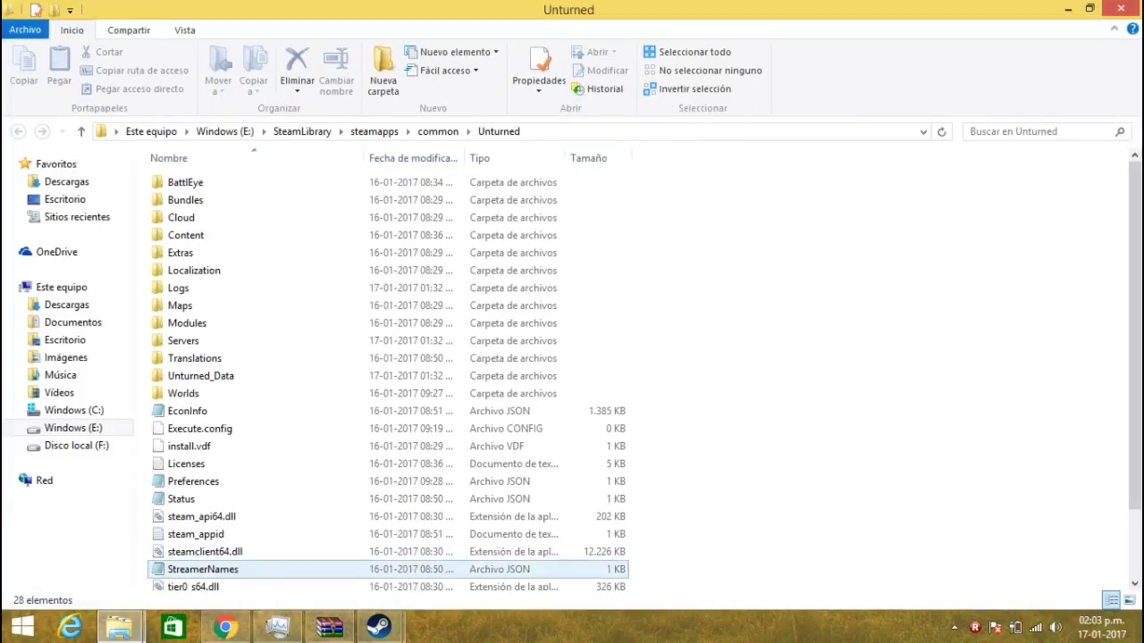
- Close Steam and extract the Modules and Scripts folders from the Rocket.Unturned_1147 archive into the Unturned folder
right_click(379, 626)
left_click(342, 580)
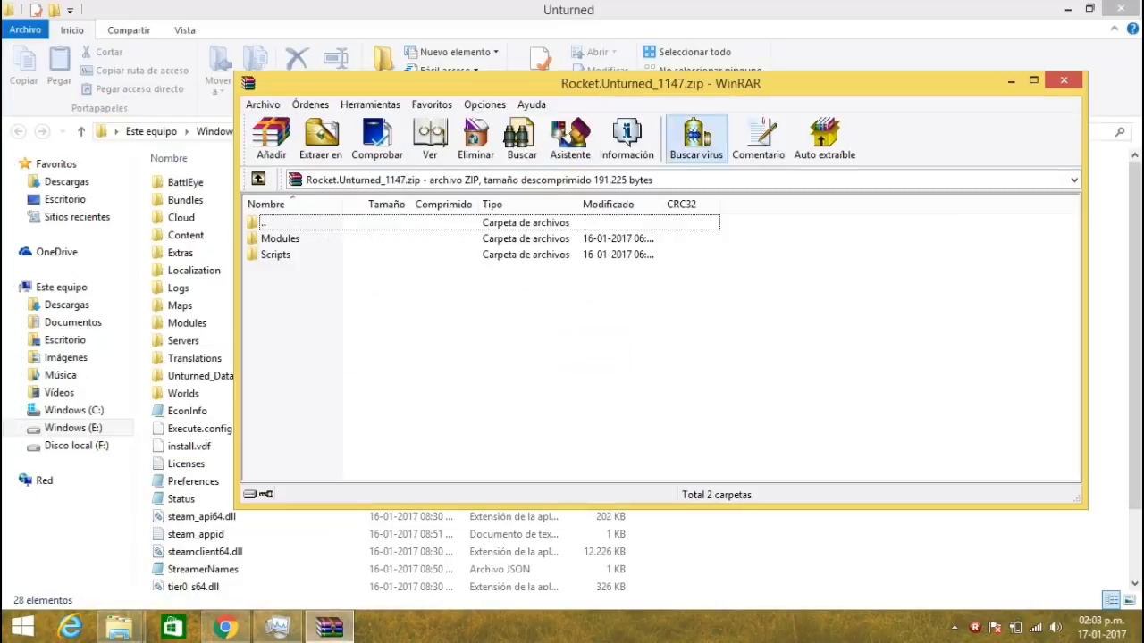
left_click_drag(541, 353, 215, 182)
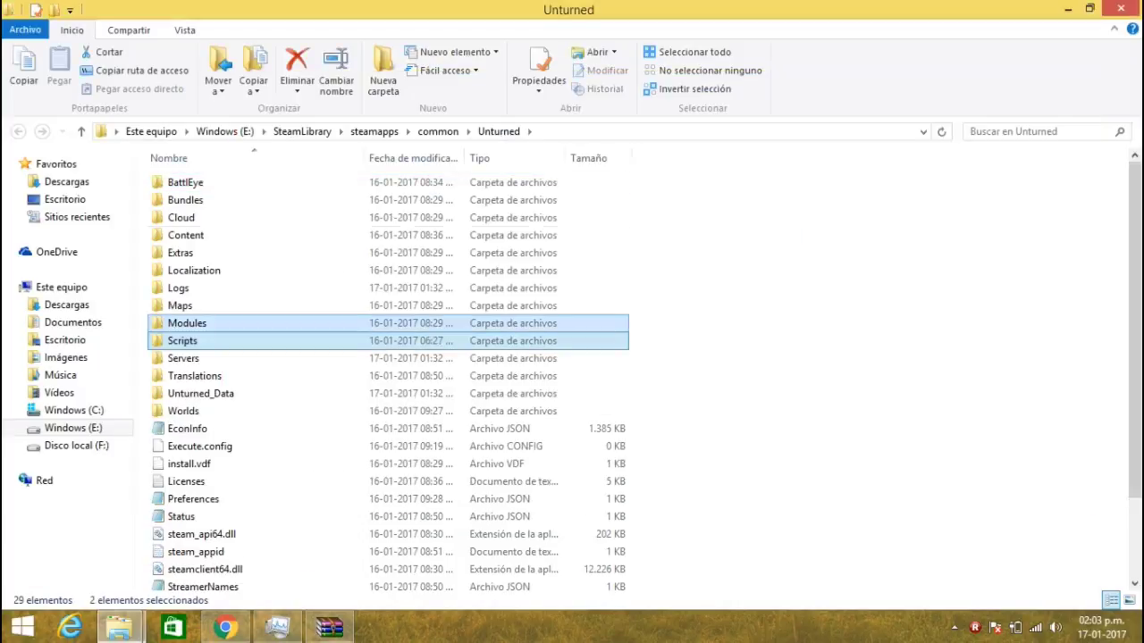
- Open Unturned's Modules folder and transfer its Rocket.Unturned folder to the desktop, below the archive
double_click(187, 323)
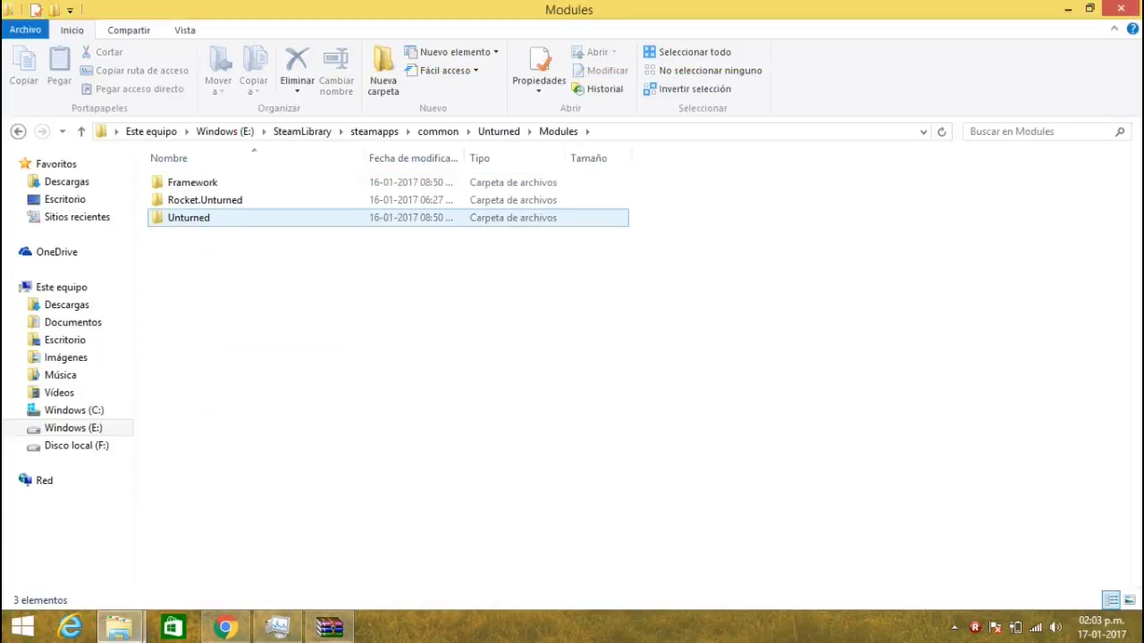
key("BackSpace")
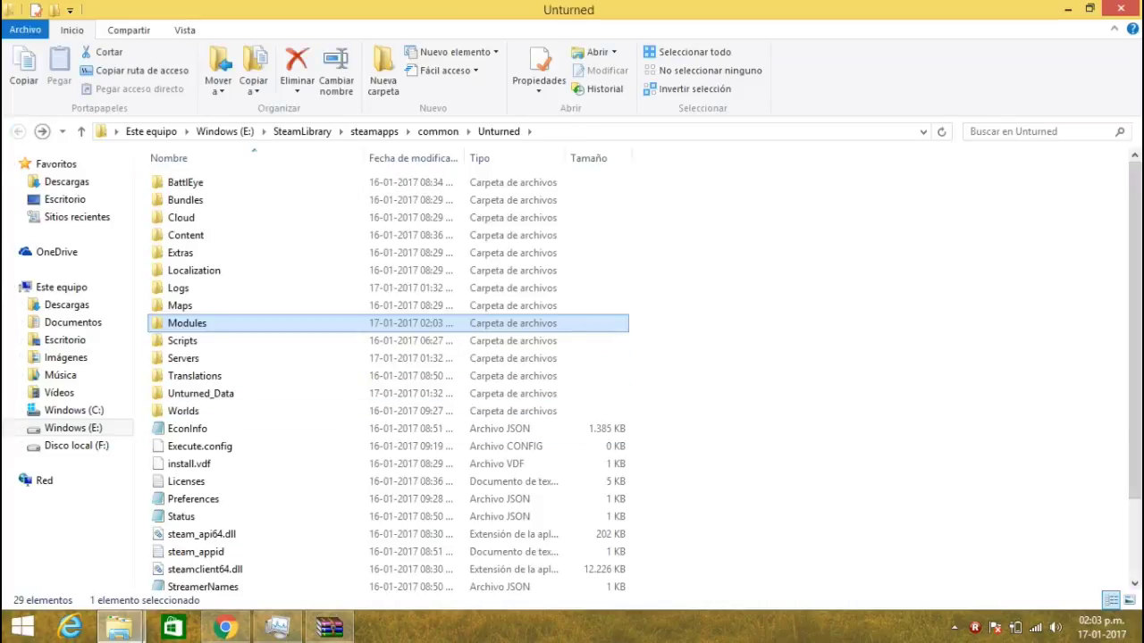
key("Return")
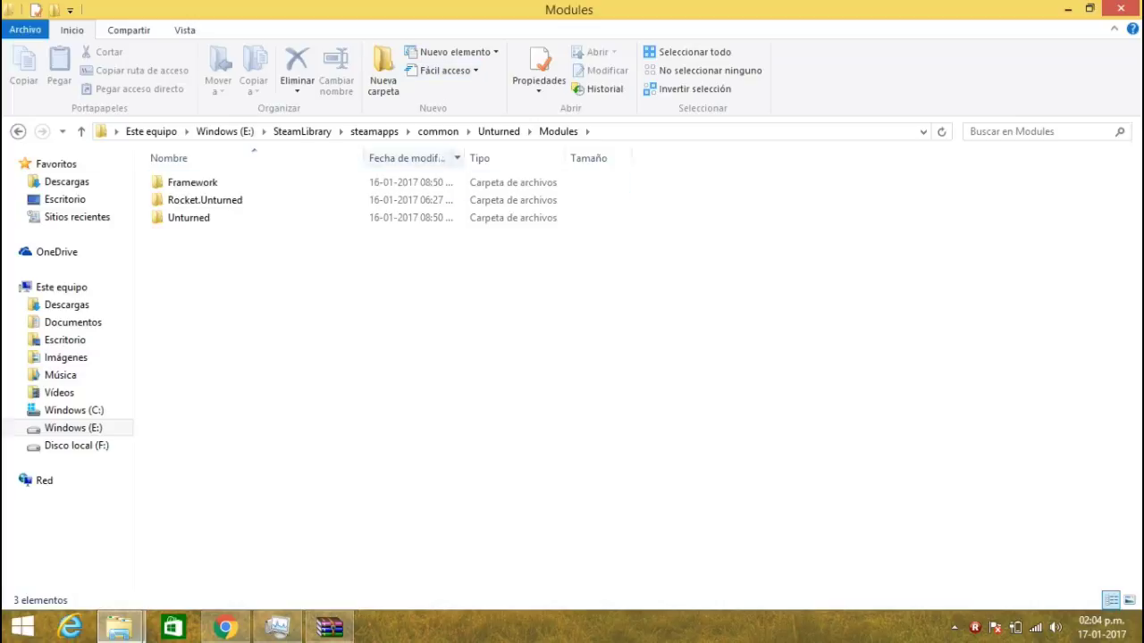
left_click(205, 200)
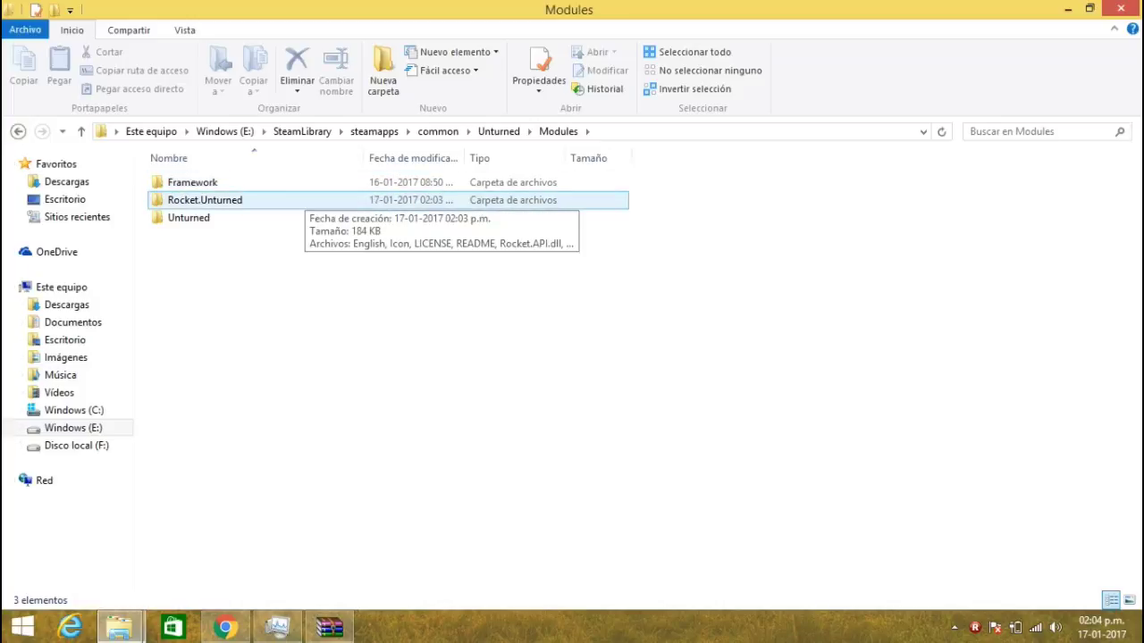
left_click_drag(295, 200, 774, 337)
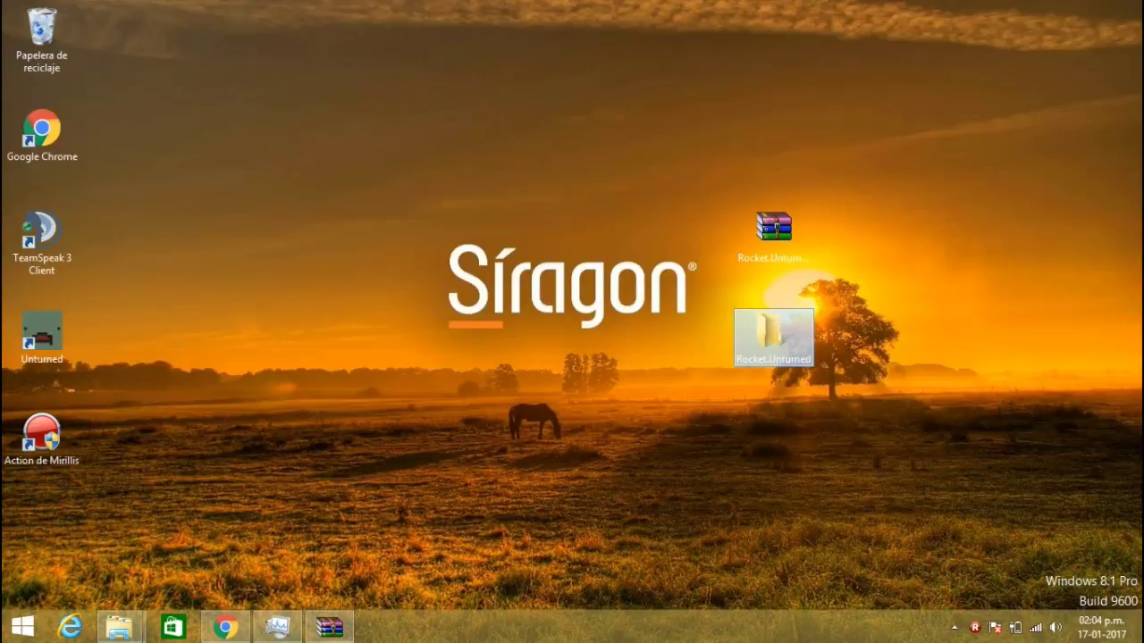
- Delete the Rocket.Unturned folder copy from the desktop
right_click(759, 334)
left_click(118, 627)
left_click(292, 537)
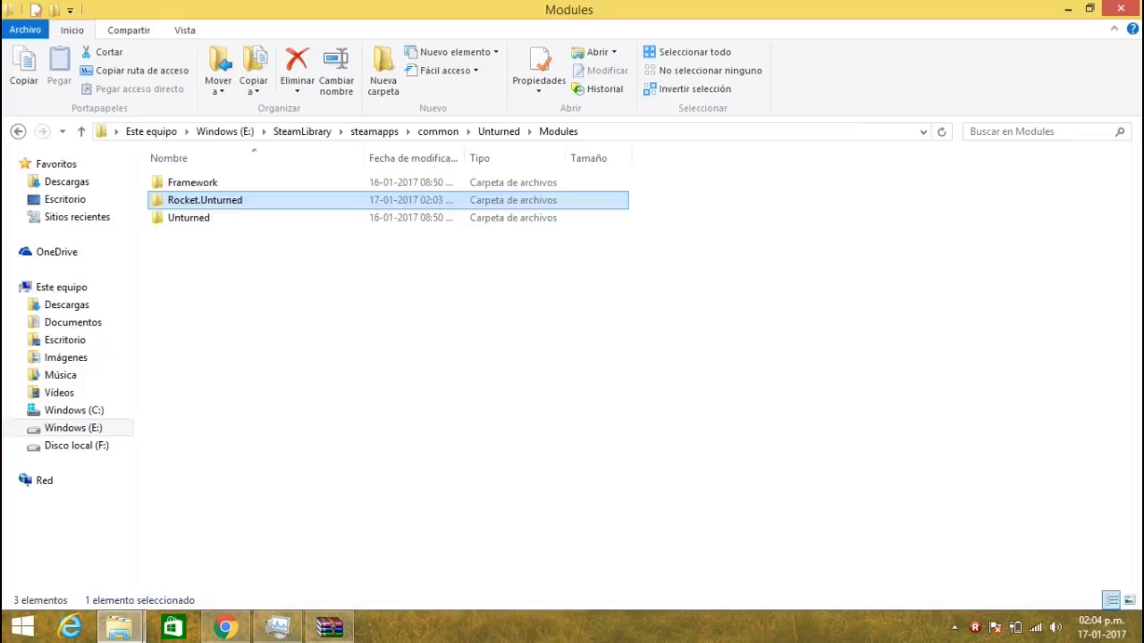
key("super+d")
right_click(774, 345)
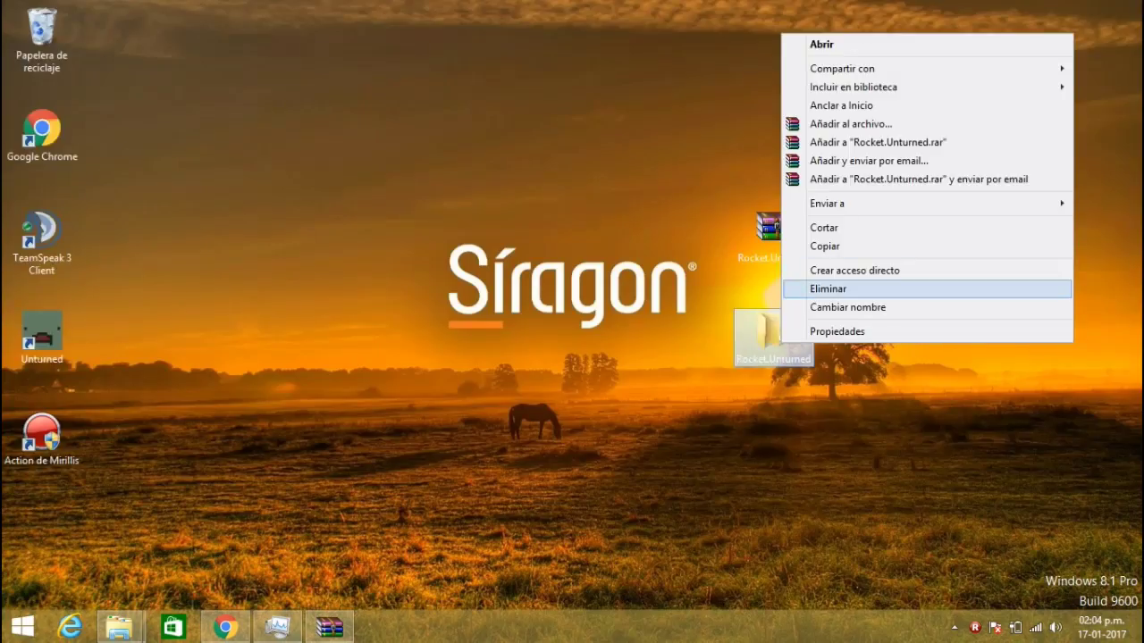
left_click(809, 289)
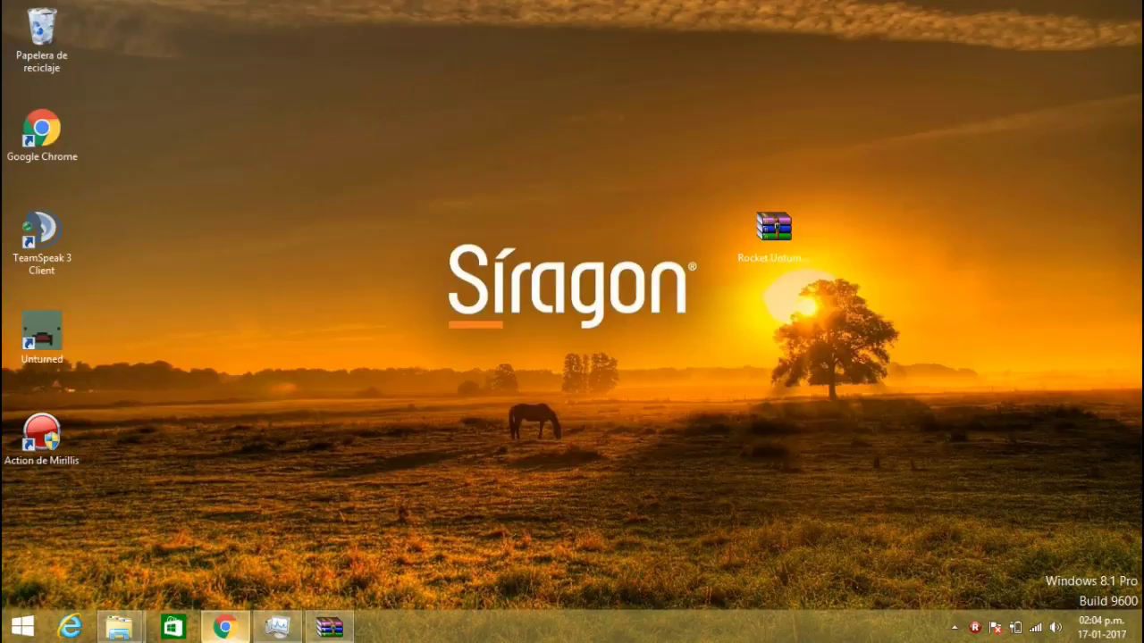
- Go back from Modules to the Unturned folder, check what its Servers folder contains and return
left_click(224, 628)
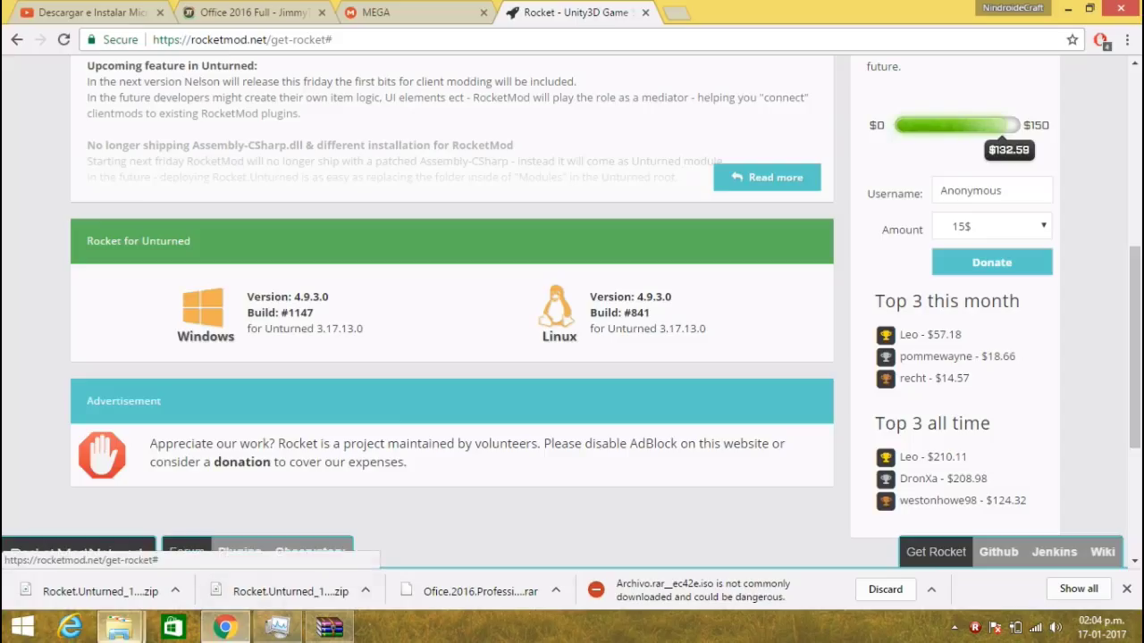
mouse_move(118, 628)
left_click(292, 541)
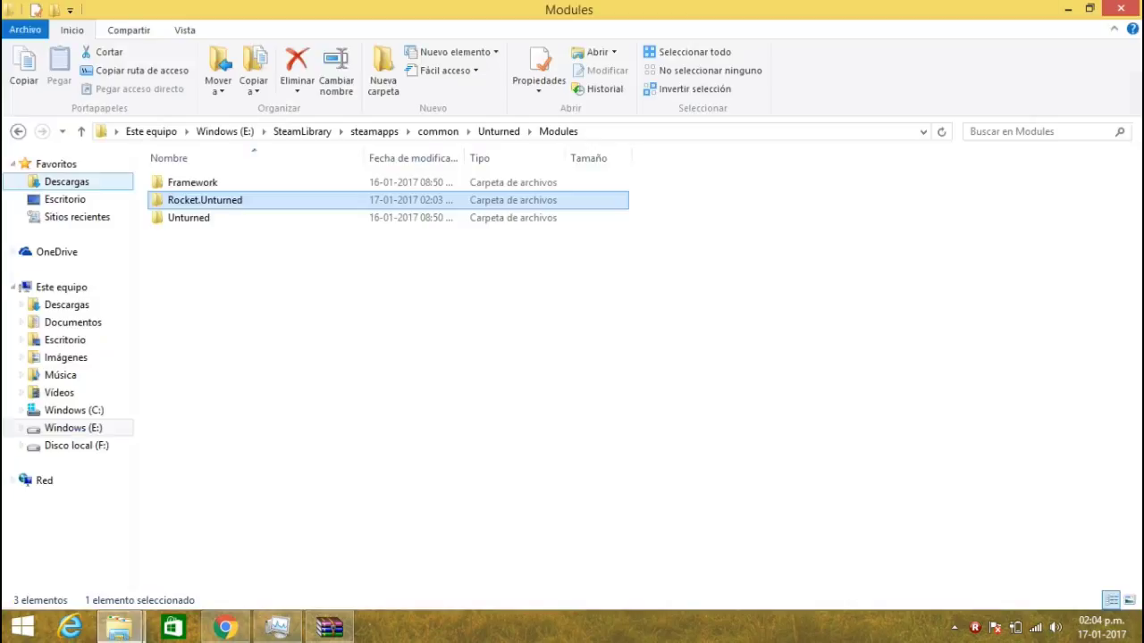
left_click(18, 131)
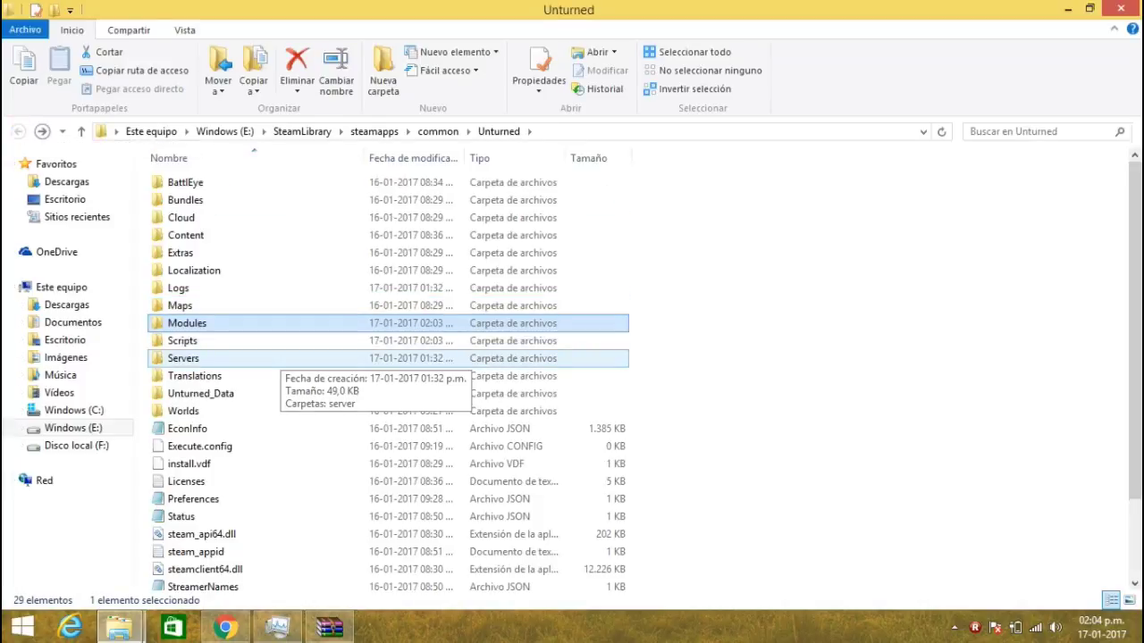
double_click(273, 359)
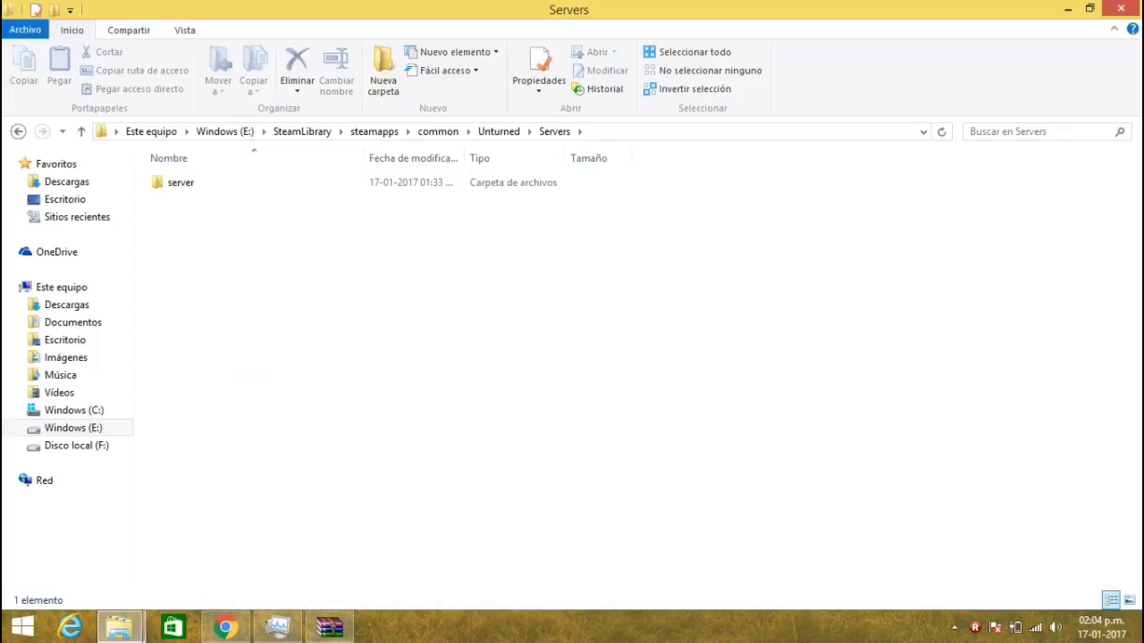
left_click(18, 131)
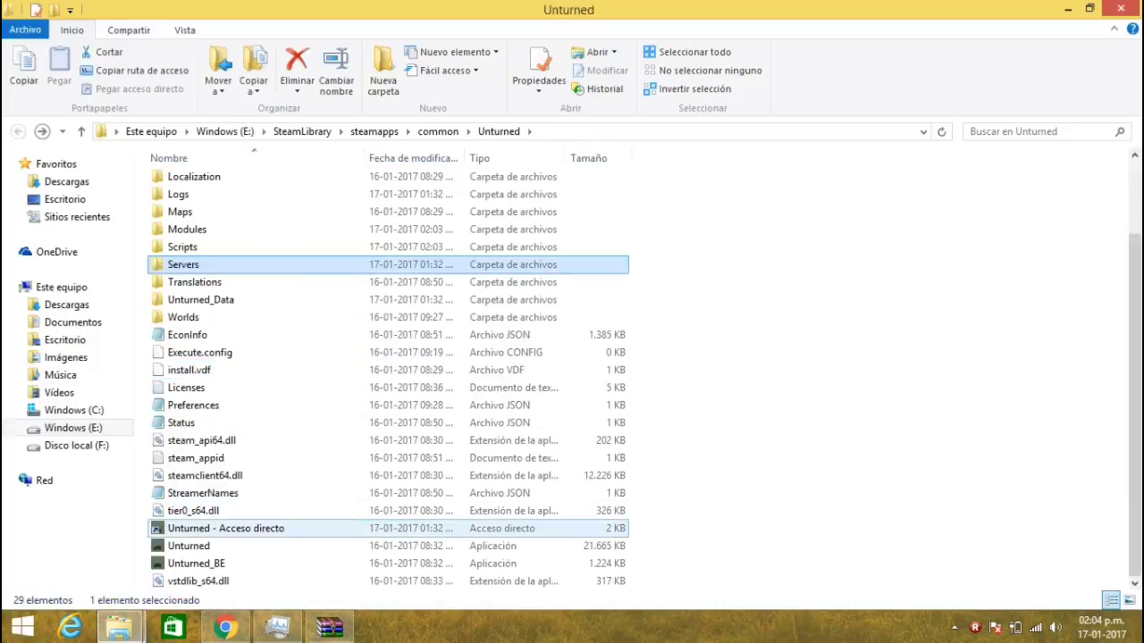
- Close WinRAR and launch the server with the "Unturned - Acceso directo" shortcut in the Unturned folder
left_click(226, 529)
right_click(330, 627)
left_click(255, 580)
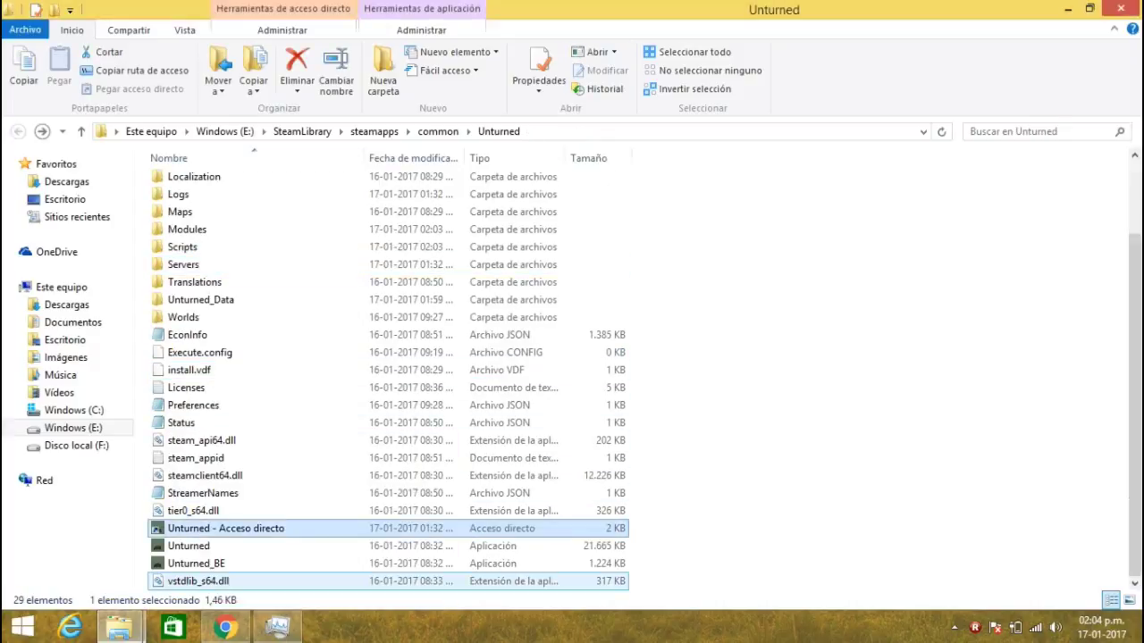
key("Return")
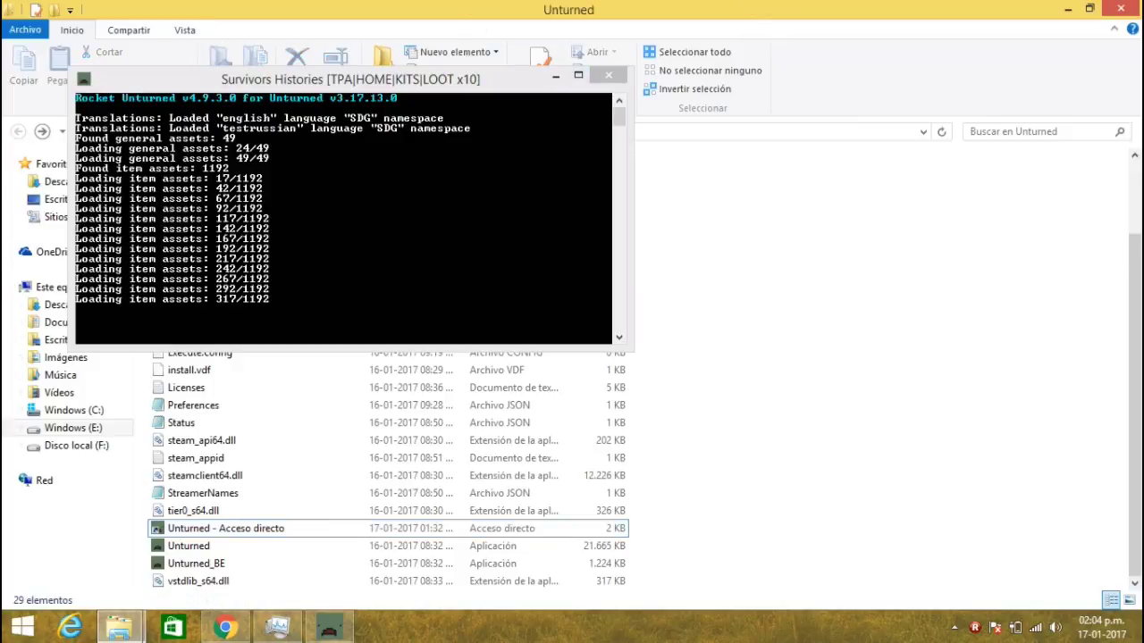
left_click(555, 75)
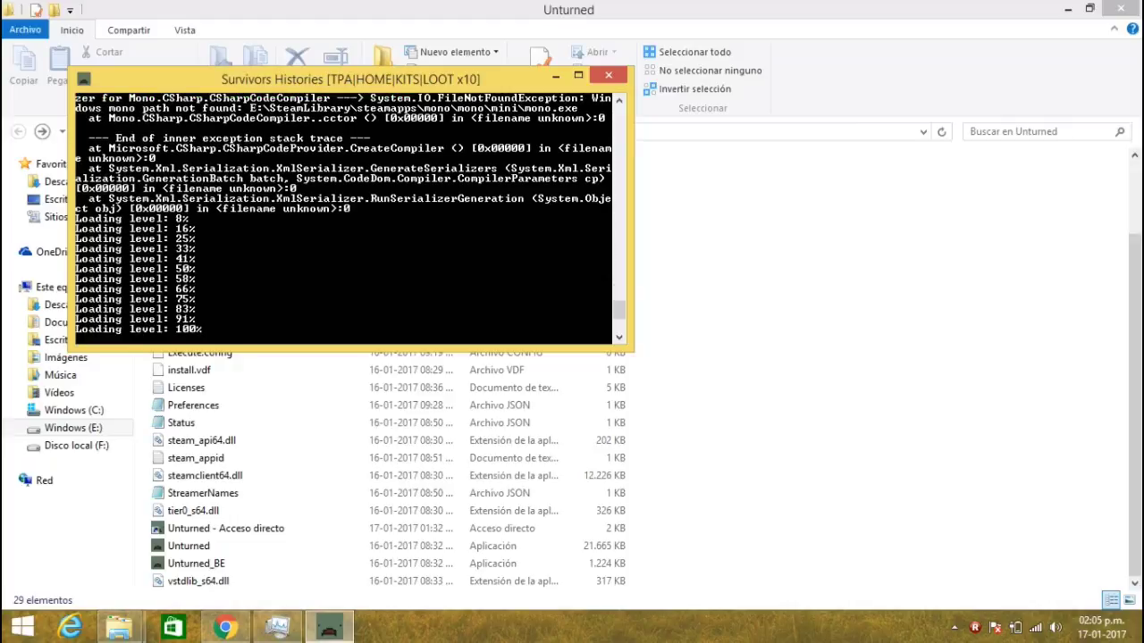
- Examine the server console's log back to the asset loading entries
scroll(619, 308, "up", 7)
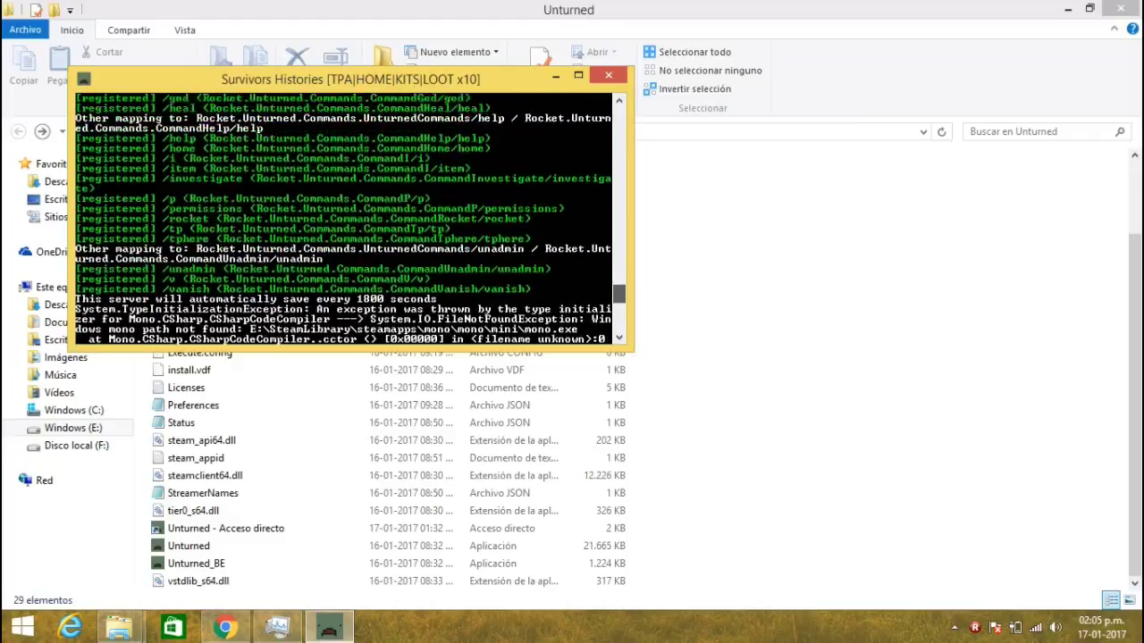
scroll(344, 219, "up", 20)
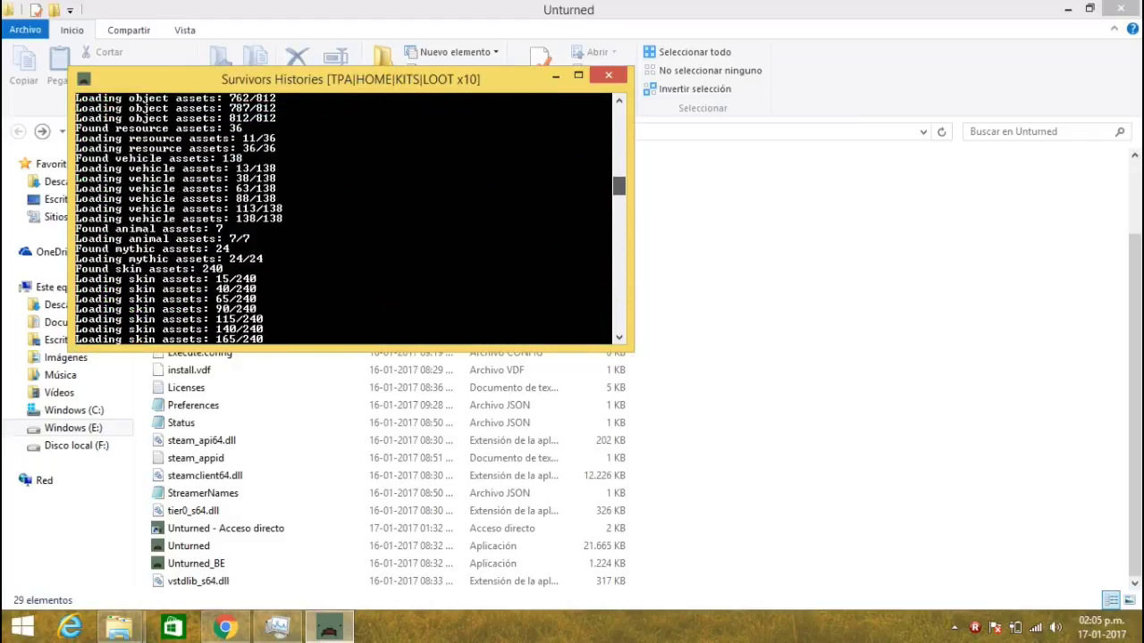
scroll(345, 219, "down", 10)
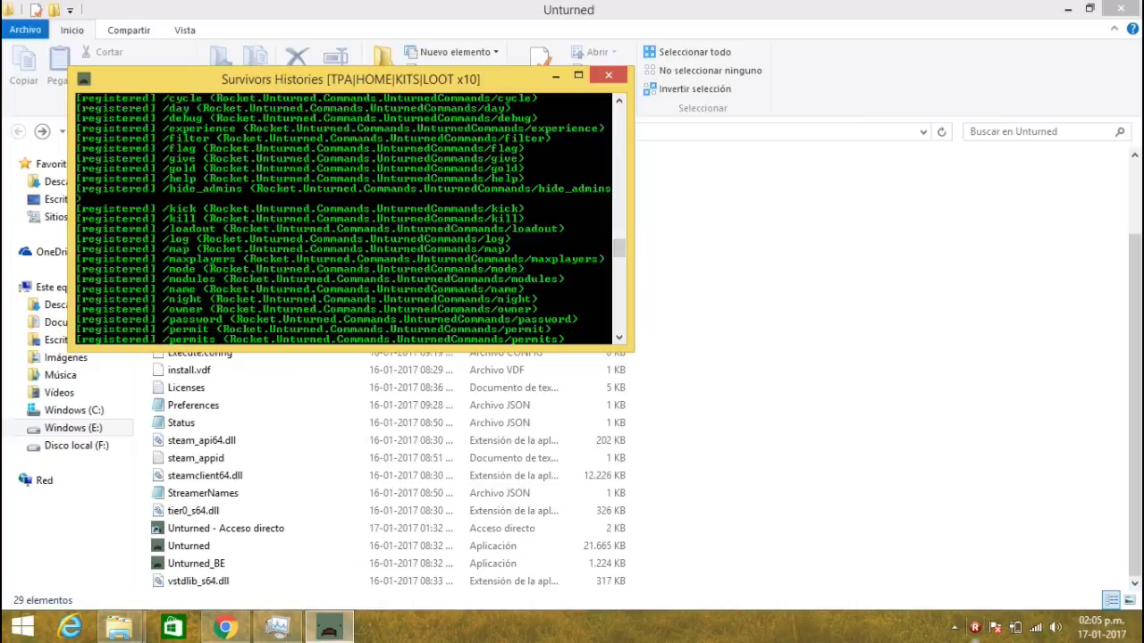
right_click(975, 627)
left_click(1016, 584)
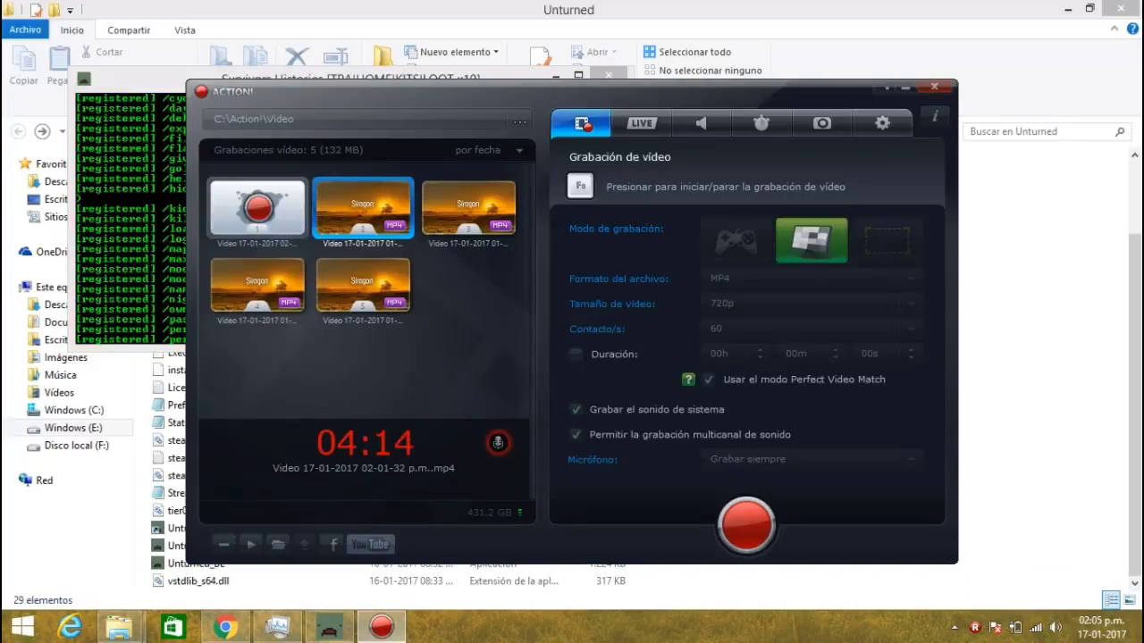
left_click(885, 87)
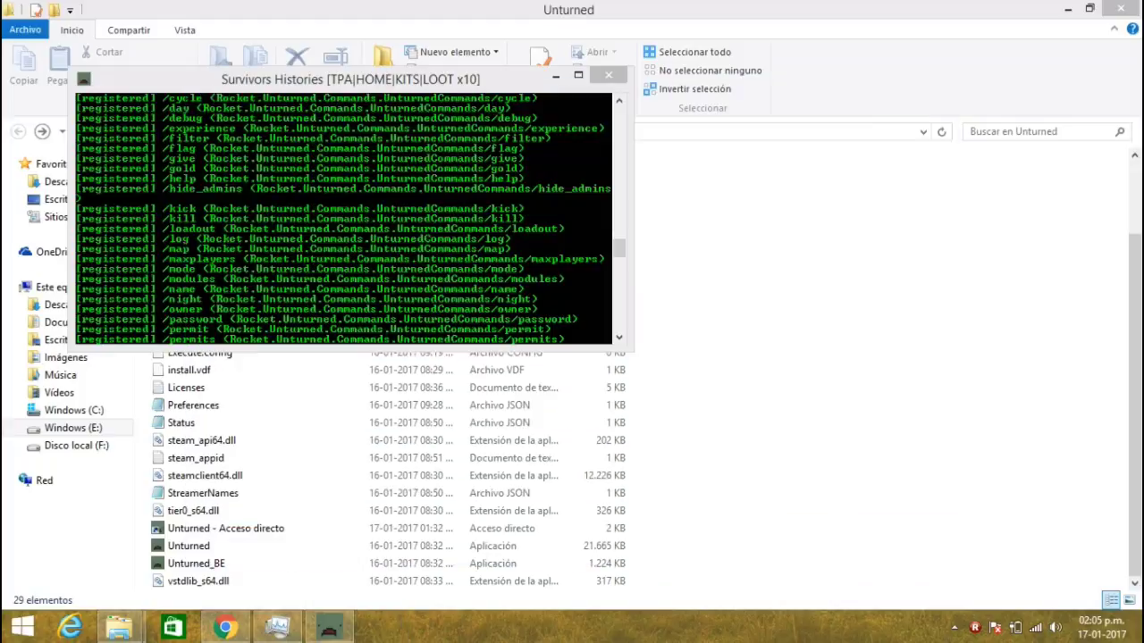
- Examine the registered Rocket commands in the server console, from the first one through to the final level loading lines
left_click_drag(618, 247, 619, 233)
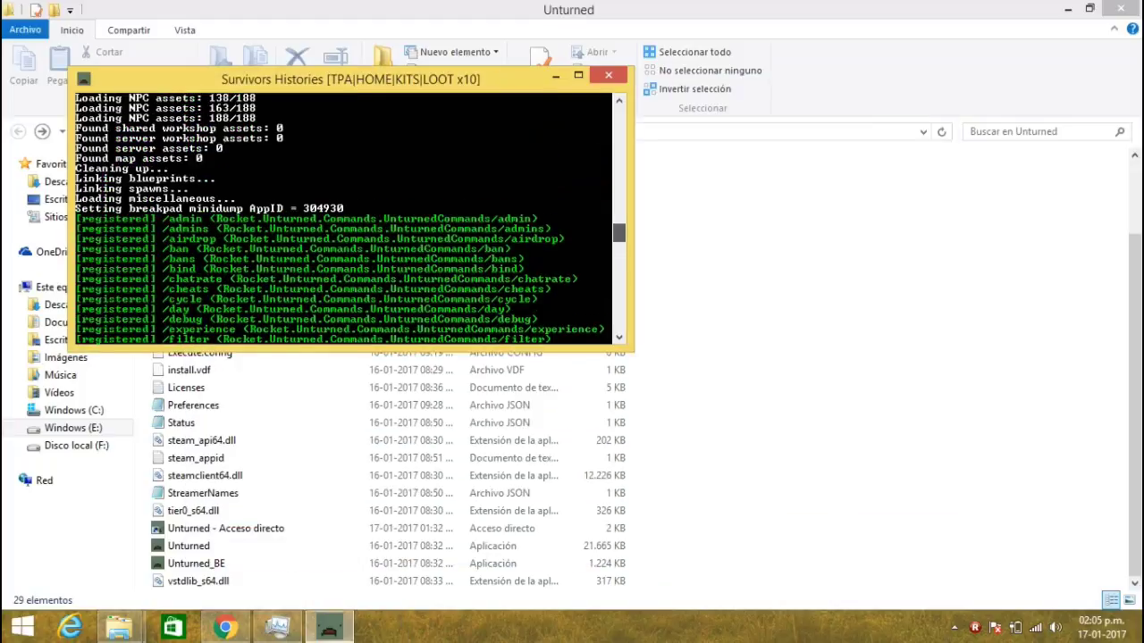
scroll(344, 219, "down", 2)
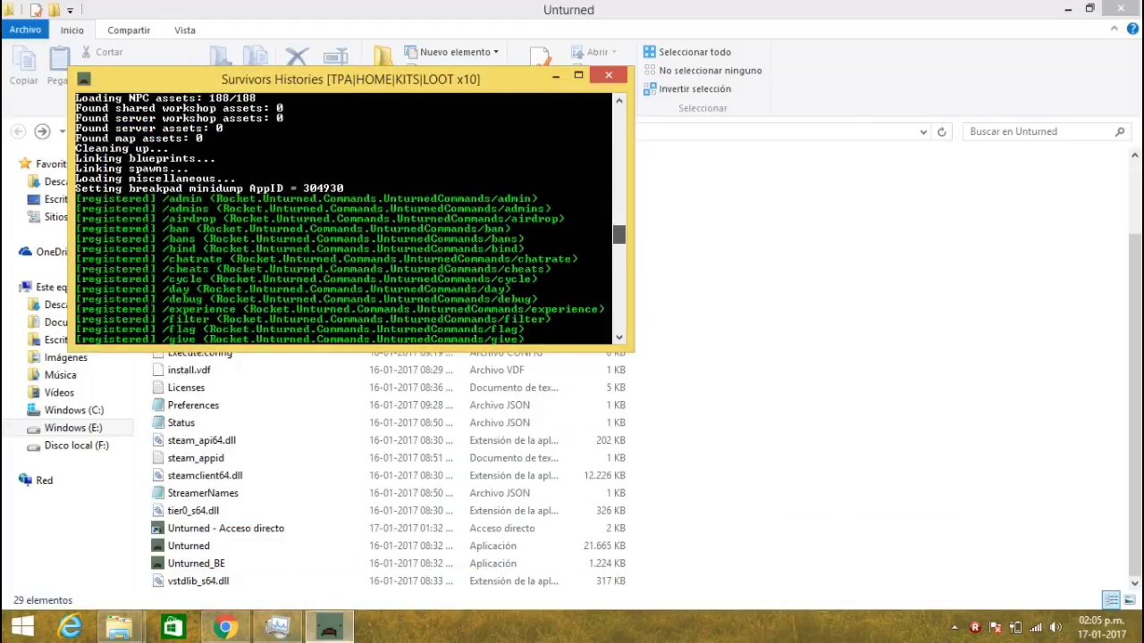
left_click_drag(618, 237, 619, 286)
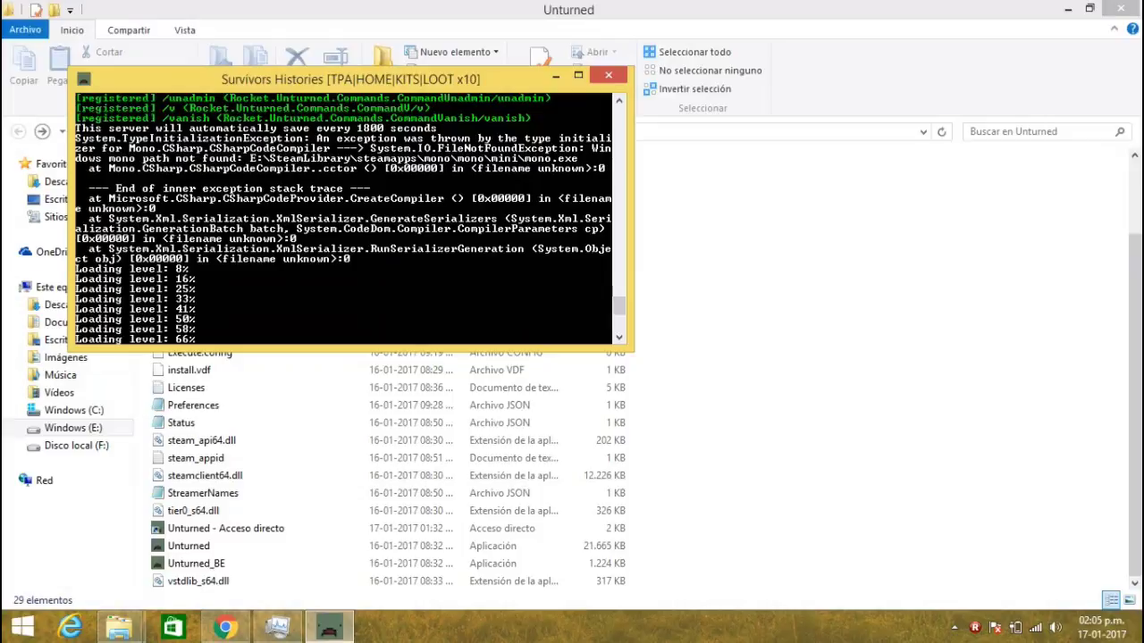
mouse_move(619, 305)
left_mouse_down()
mouse_move(618, 289)
mouse_move(619, 318)
left_mouse_up()
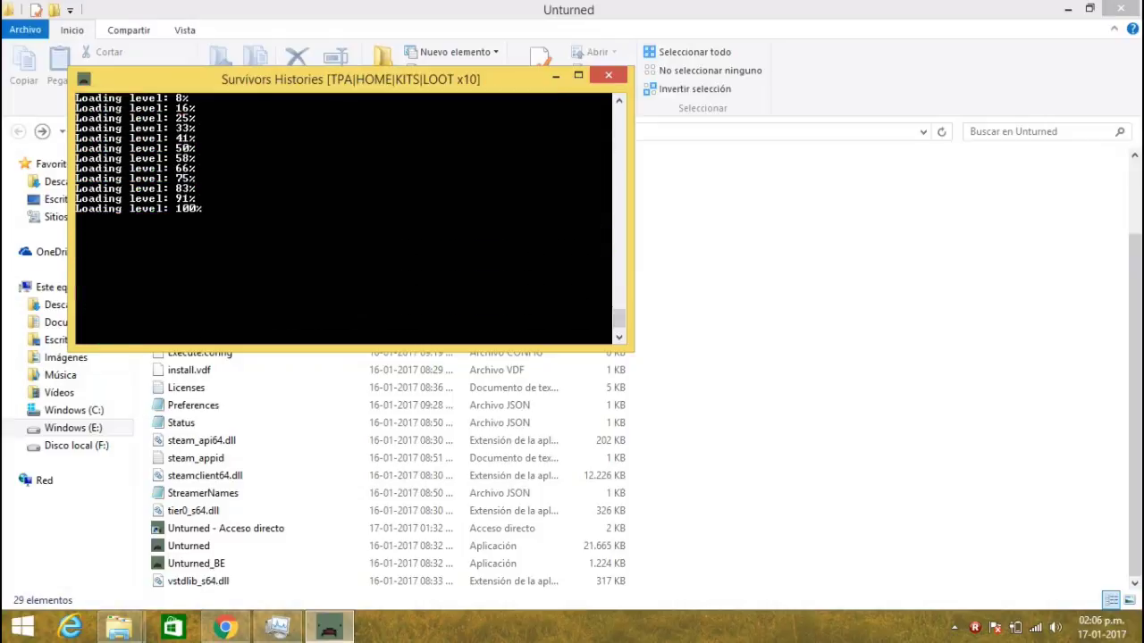
- Stop the server by running the shutdown command in its console and return to the Unturned folder
type("hutdown")
key("Return")
left_click(183, 264)
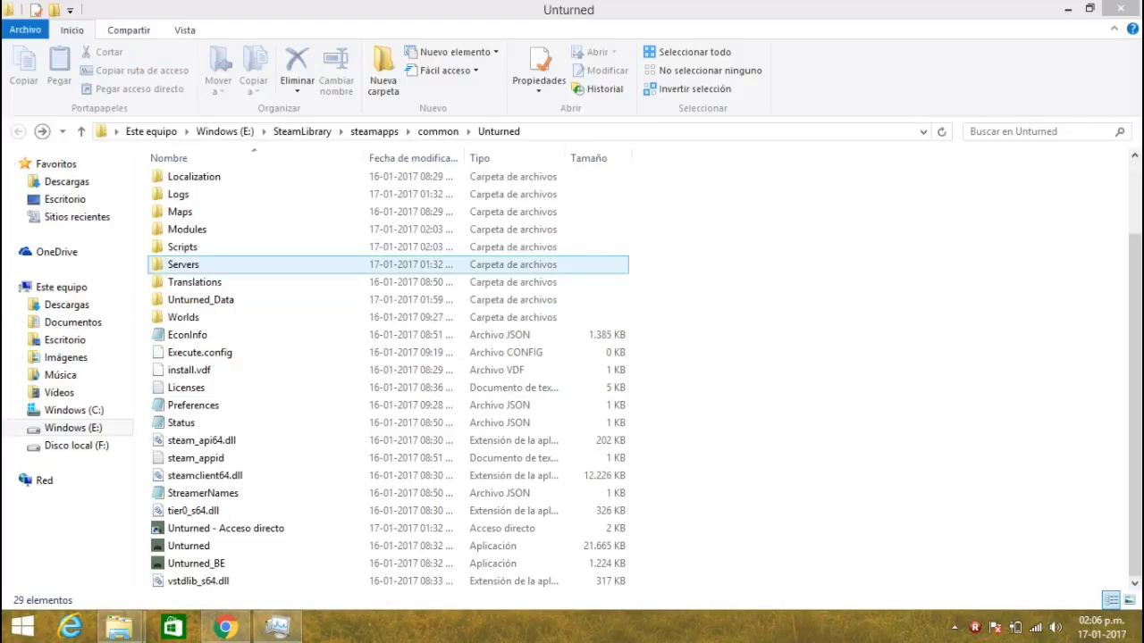
- Switch to Chrome, go to RocketMod's plugin repository and open the uEssentials plugin page
left_click(226, 627)
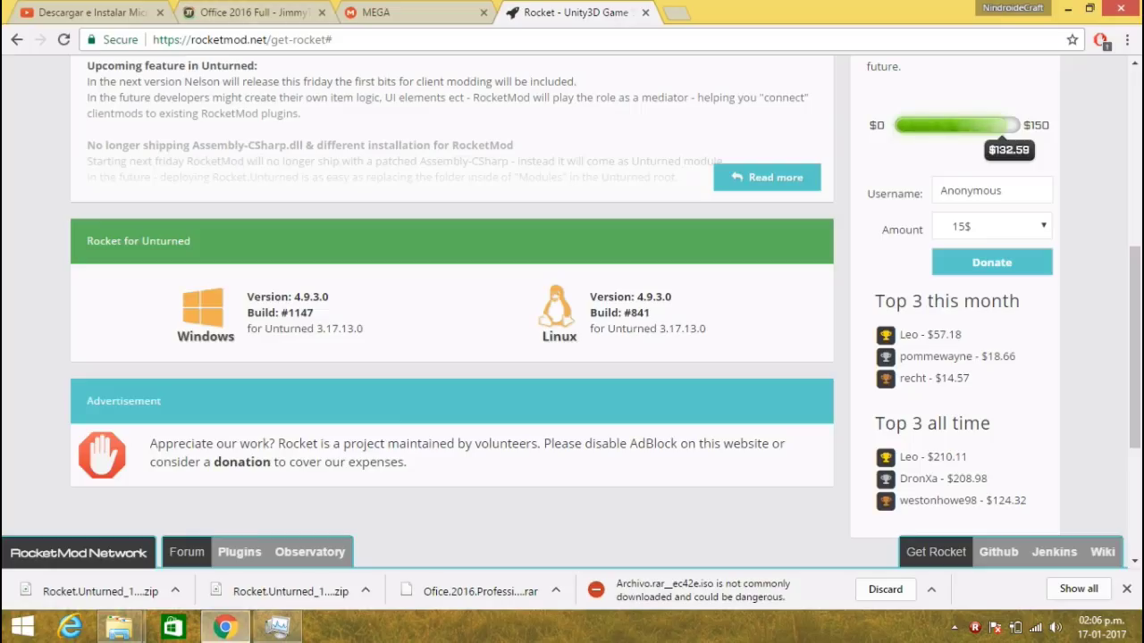
scroll(564, 311, "up", 5)
left_click(482, 119)
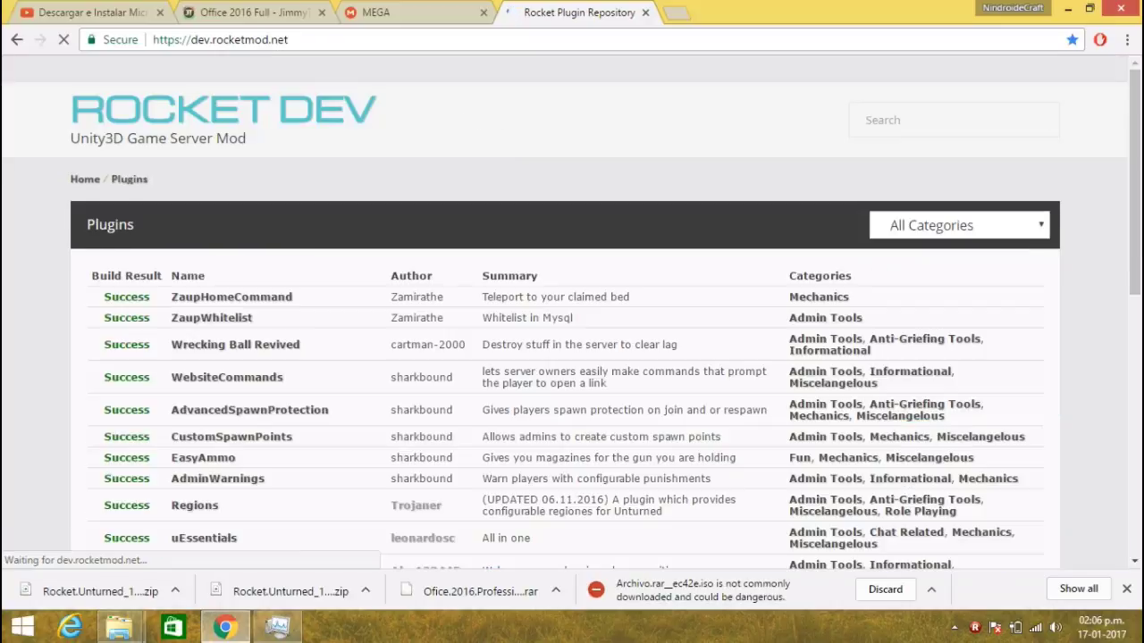
scroll(572, 322, "down", 1)
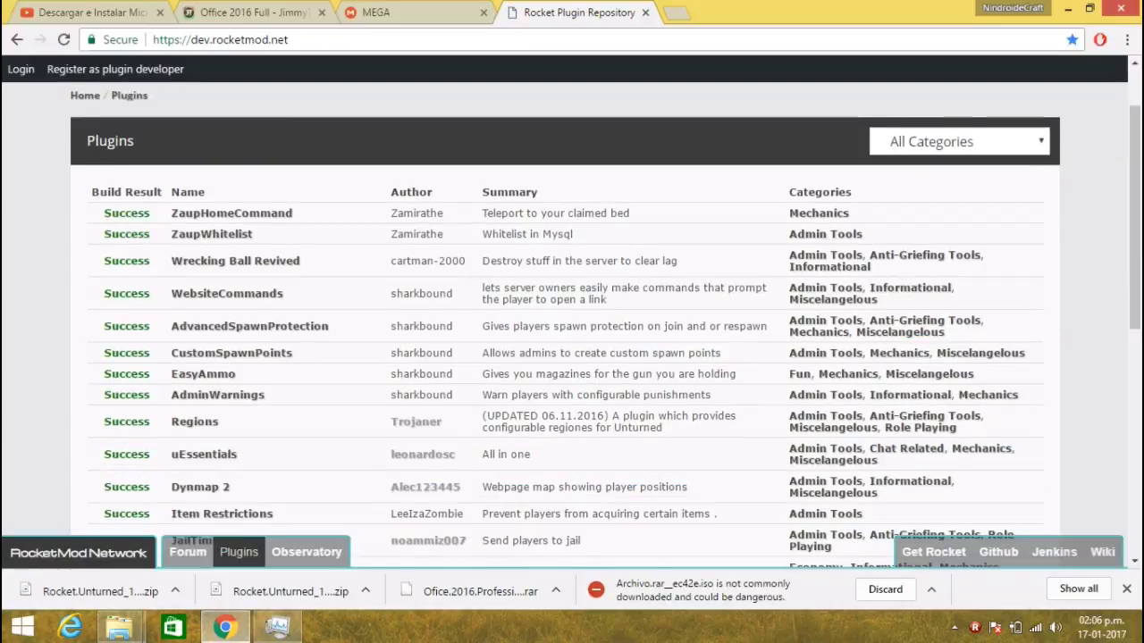
scroll(572, 322, "down", 2)
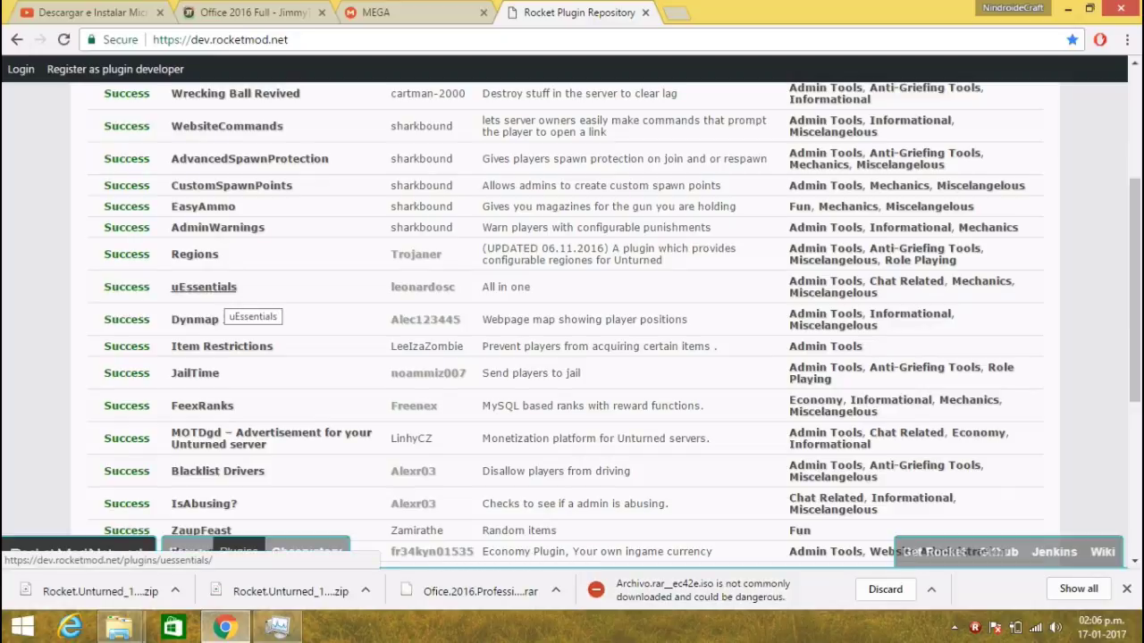
left_click(219, 289)
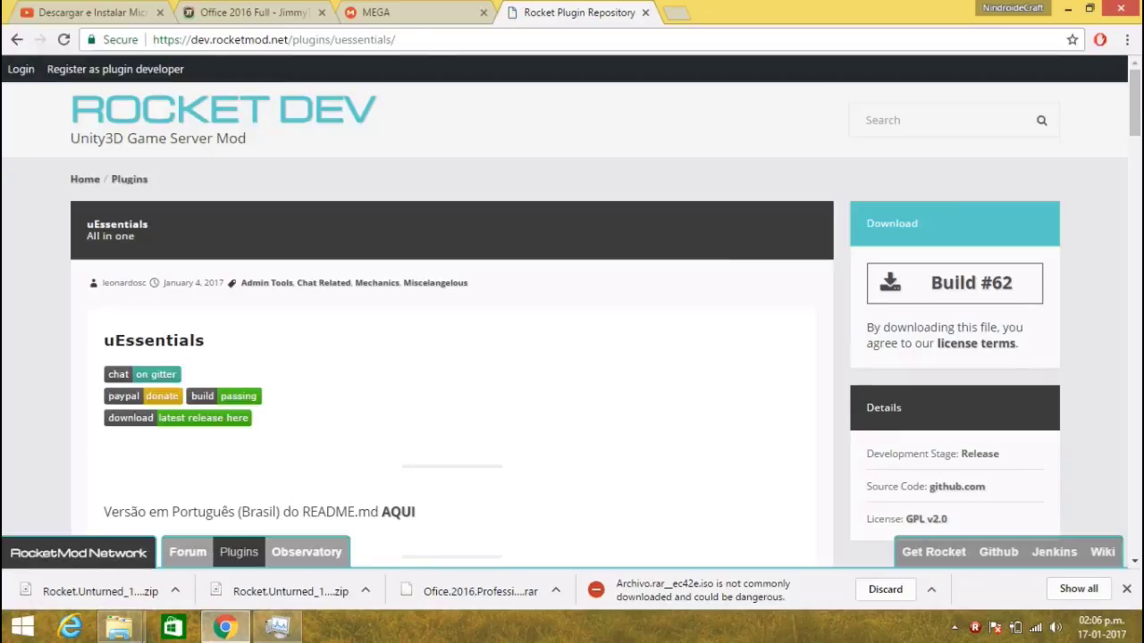
- Check the uEssentials install instructions, then download Build #62 and open the uEssentials_62.zip archive in WinRAR
scroll(572, 321, "down", 2)
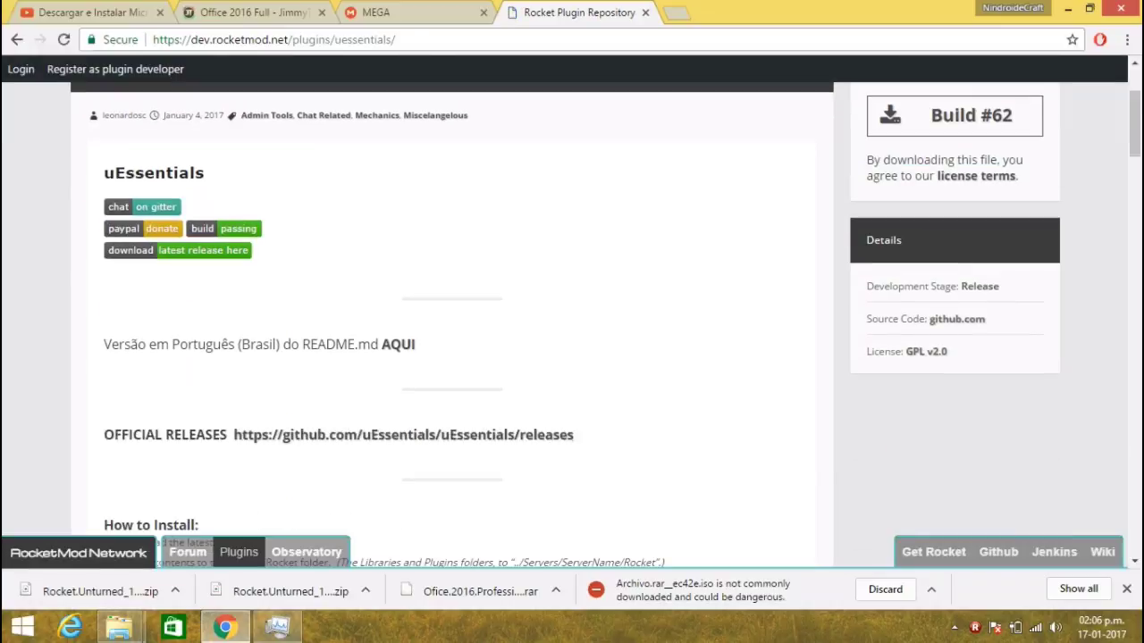
scroll(572, 322, "down", 3)
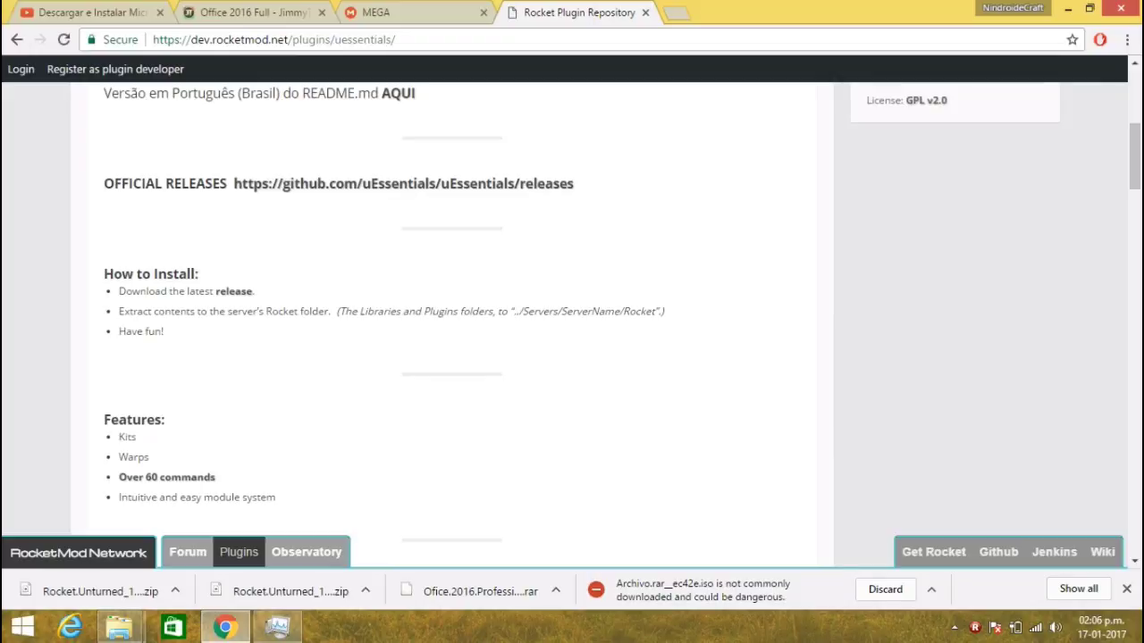
scroll(571, 322, "up", 4)
scroll(572, 322, "up", 1)
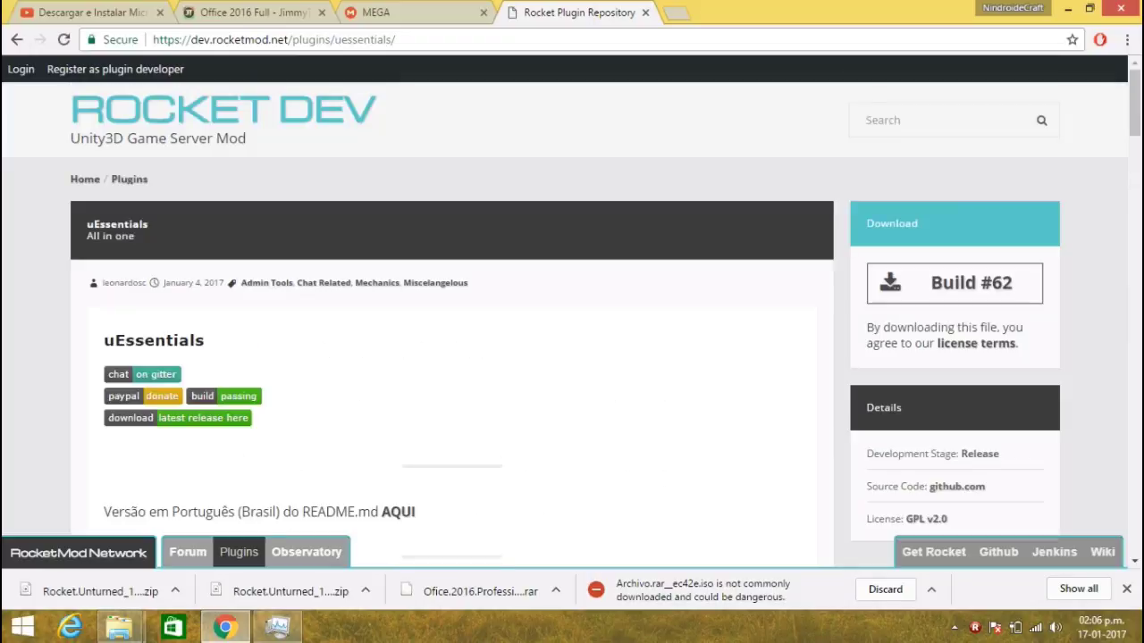
left_click_drag(104, 340, 205, 340)
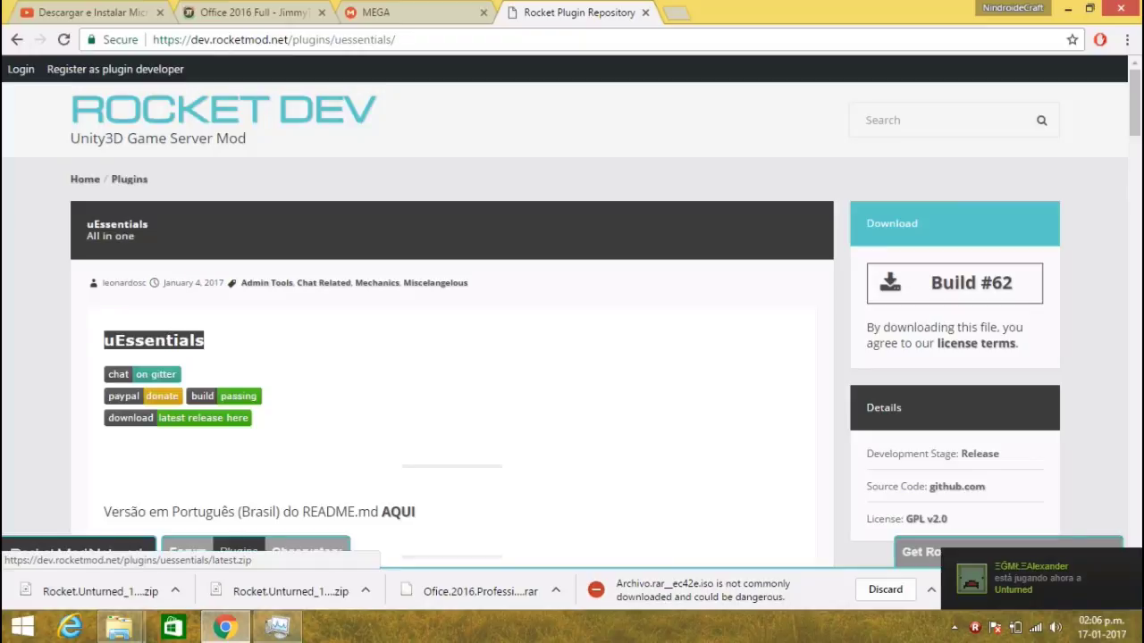
left_click(955, 283)
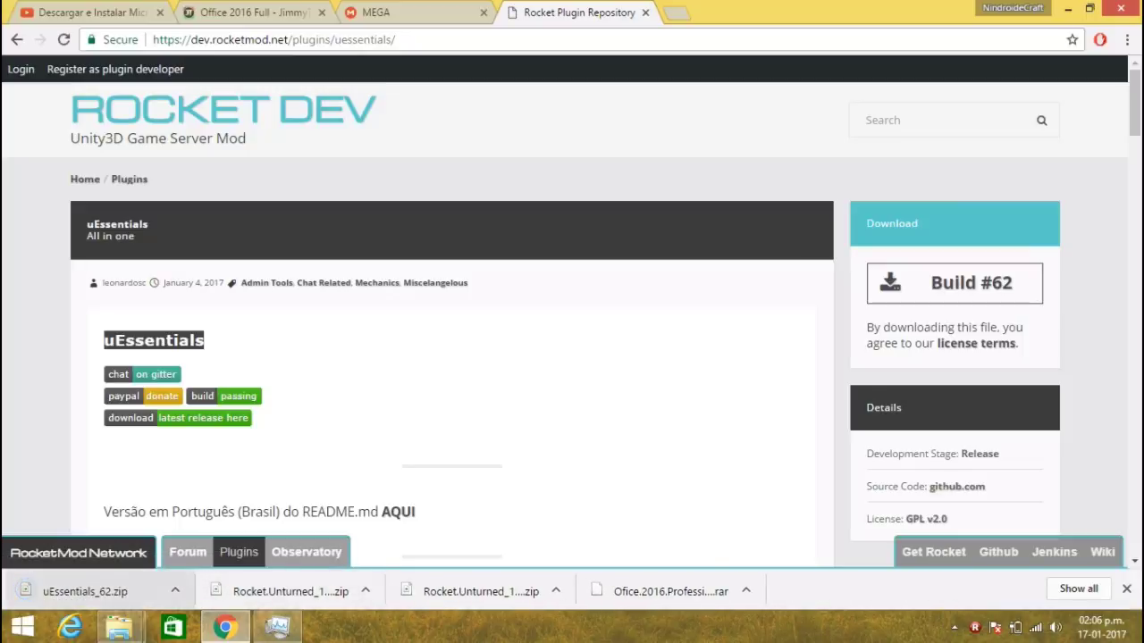
left_click(85, 590)
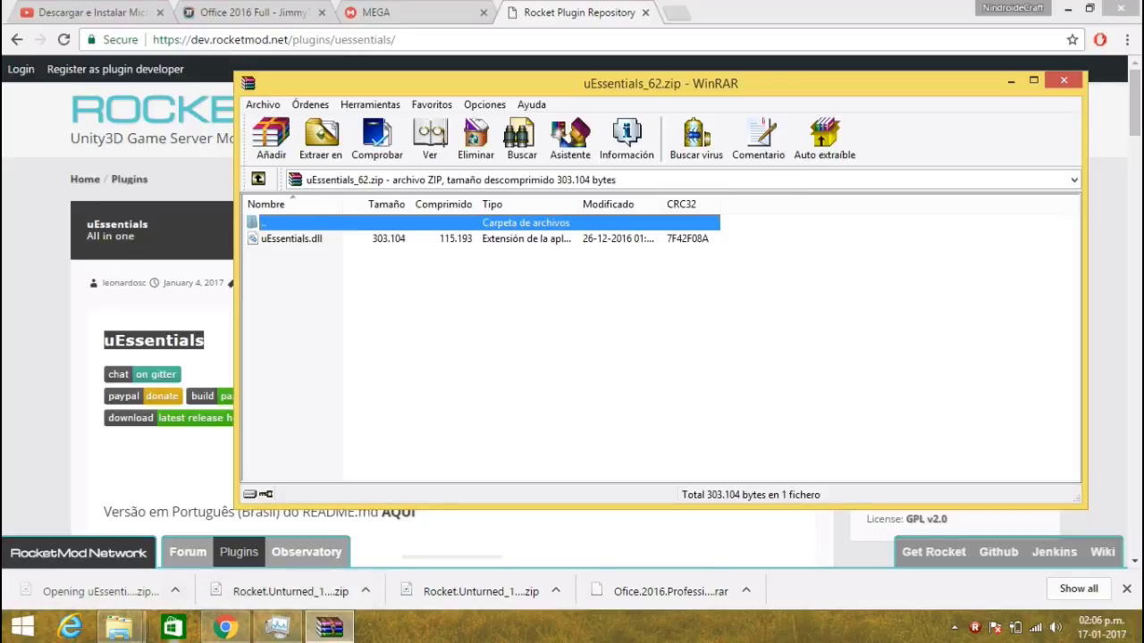
- Open the Servers/server/Rocket/Plugins folder in File Explorer and copy uEssentials.dll into it from the uEssentials_62.zip archive
mouse_move(119, 626)
left_click(299, 544)
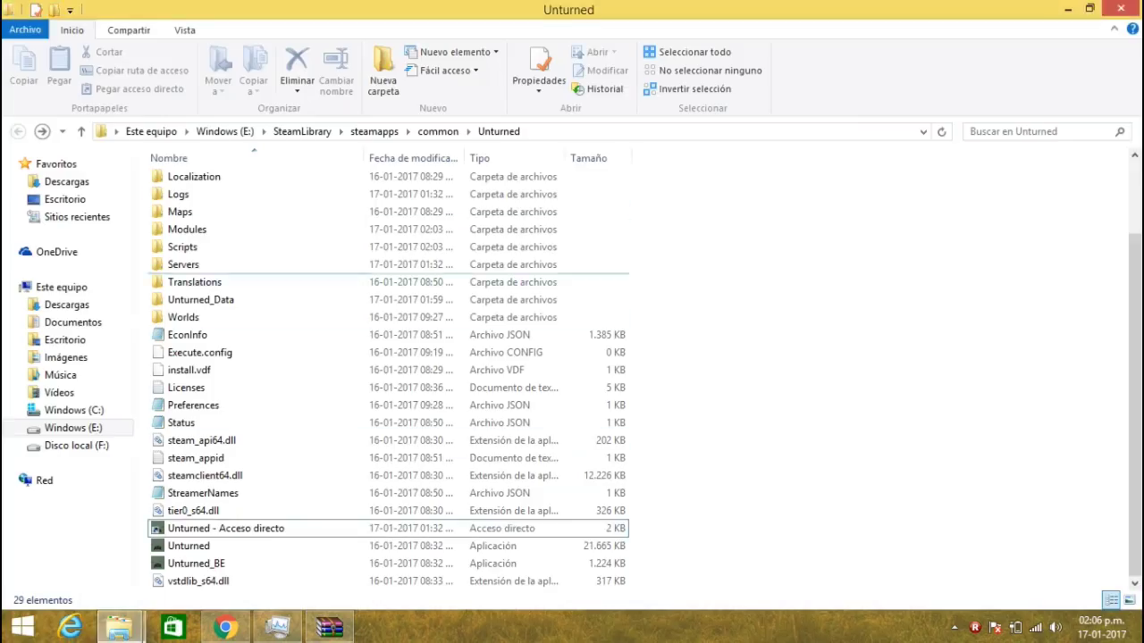
double_click(184, 265)
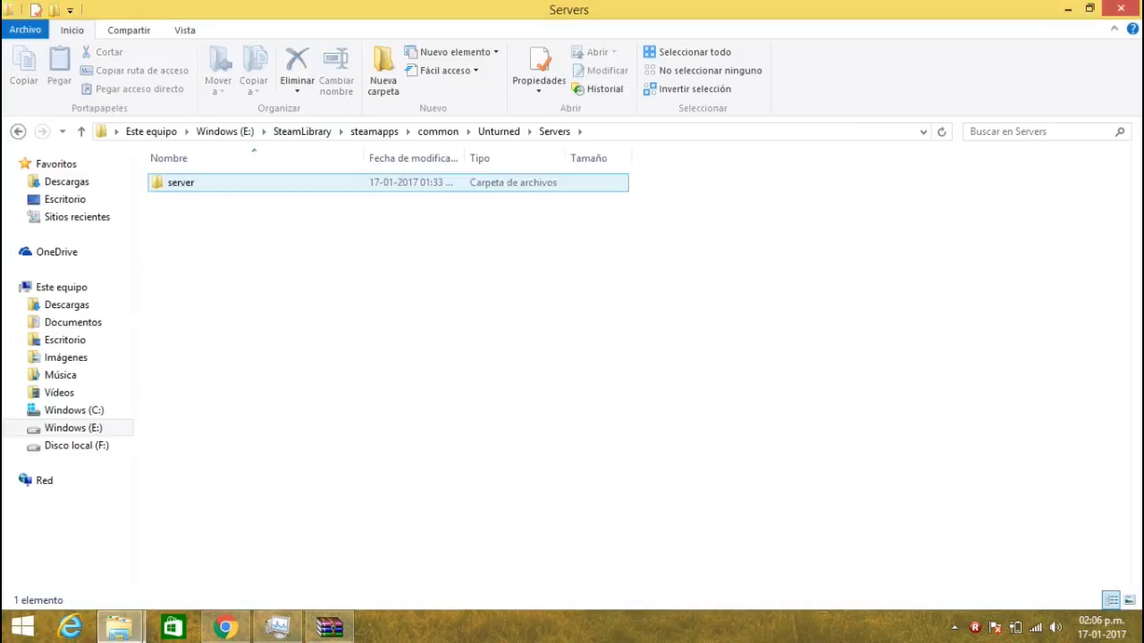
double_click(183, 183)
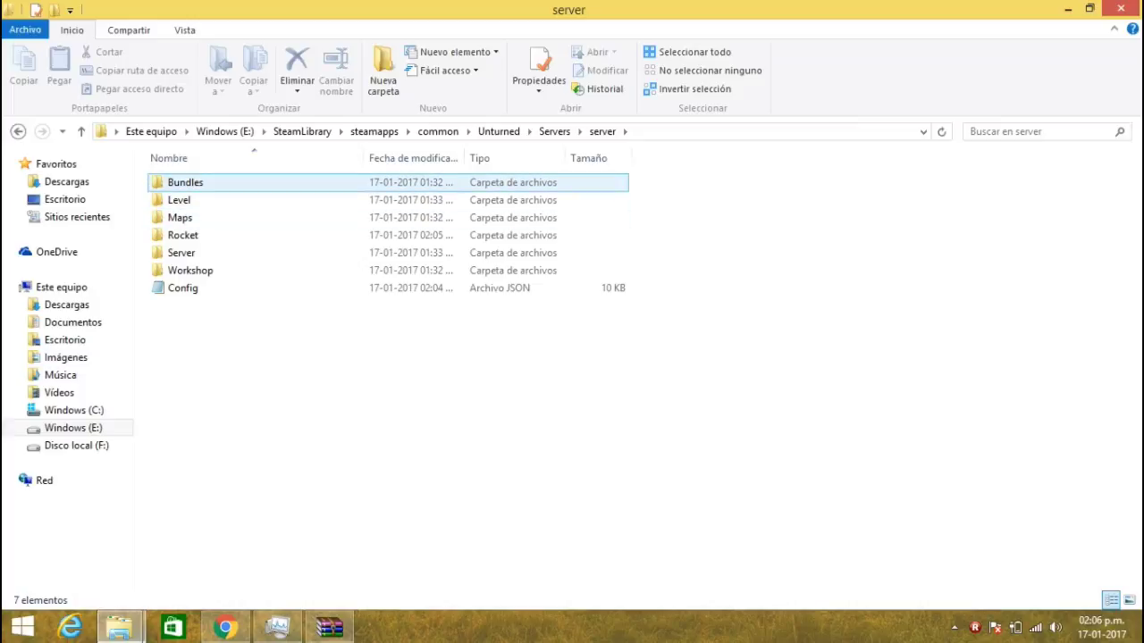
double_click(183, 235)
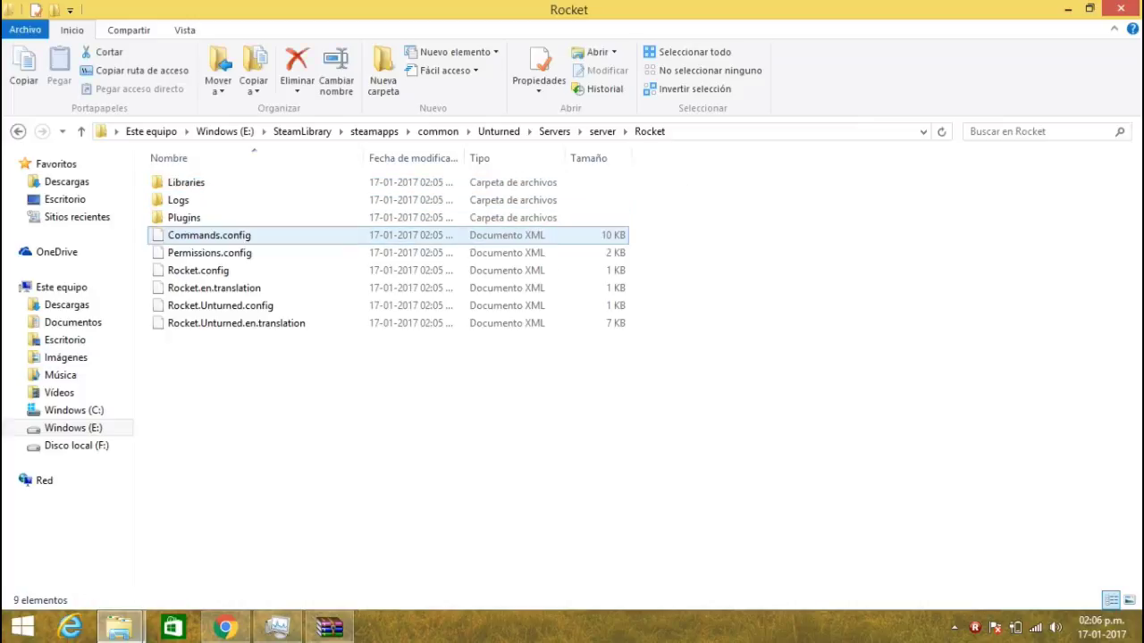
double_click(183, 217)
left_click(328, 627)
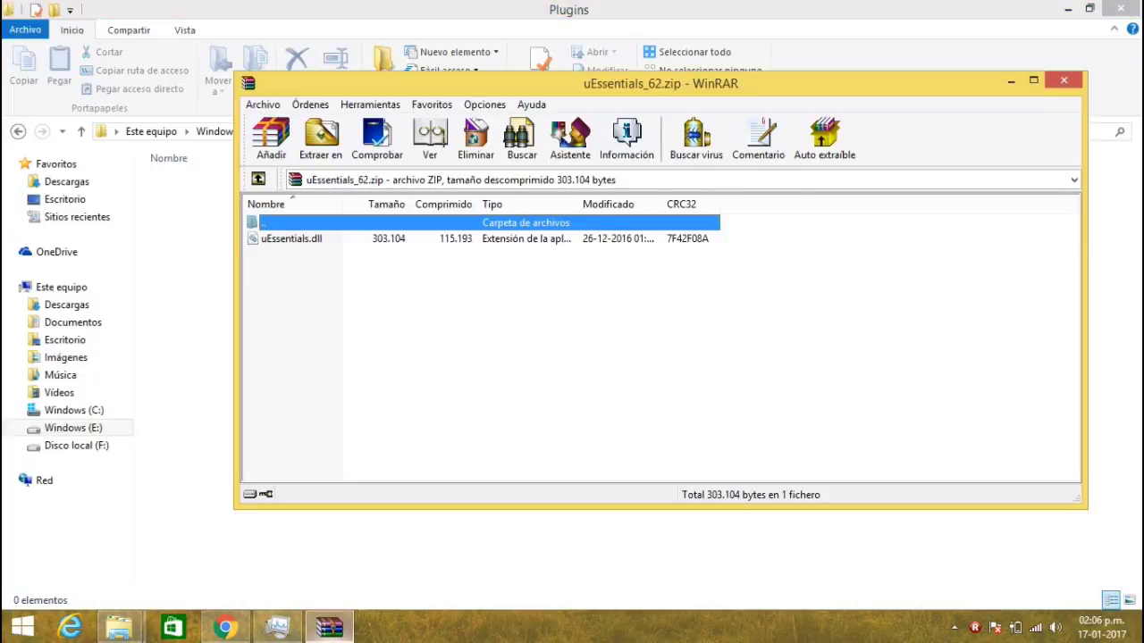
left_click_drag(291, 238, 188, 239)
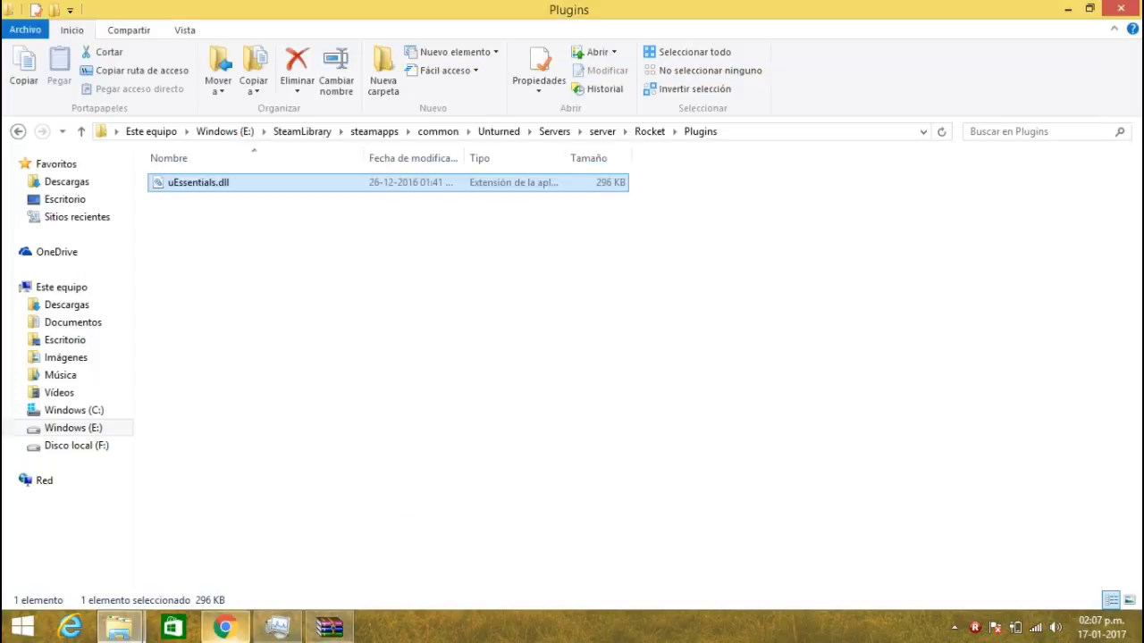
- Switch to Chrome, go back to the RocketMod plugin list and close the uEssentials_62.zip archive window
left_click(225, 627)
scroll(453, 322, "down", 2)
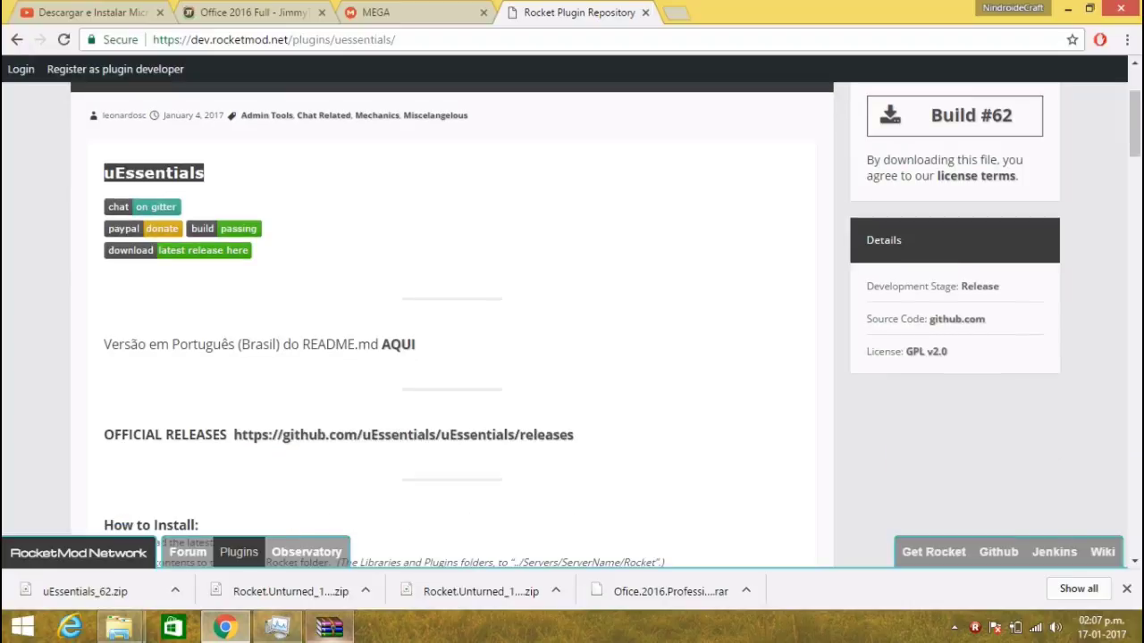
left_click(17, 40)
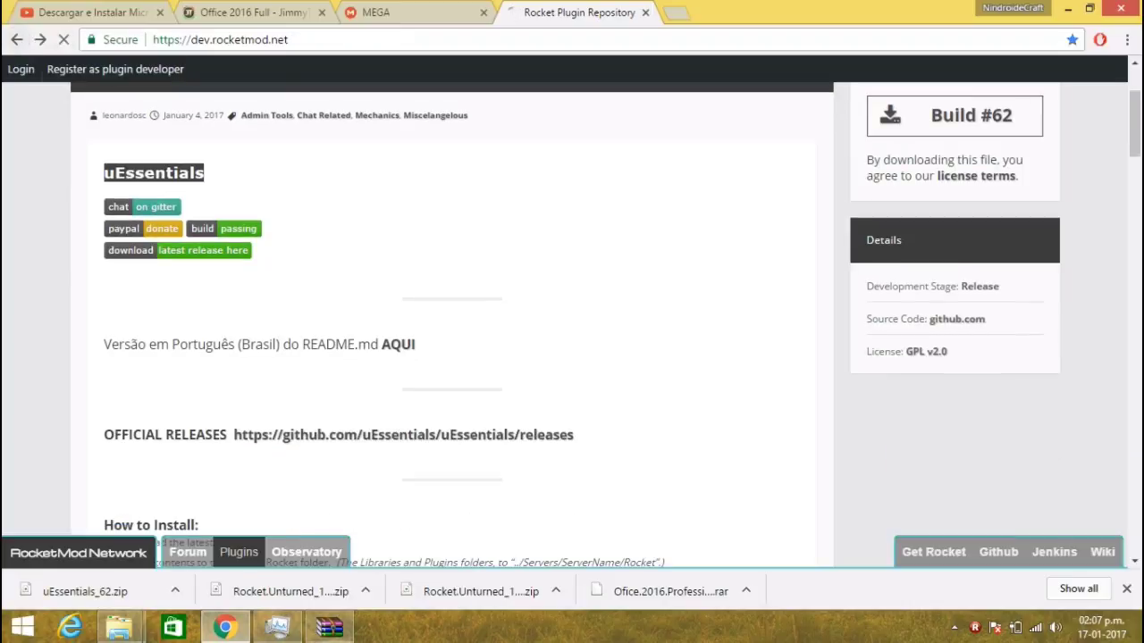
left_click(329, 628)
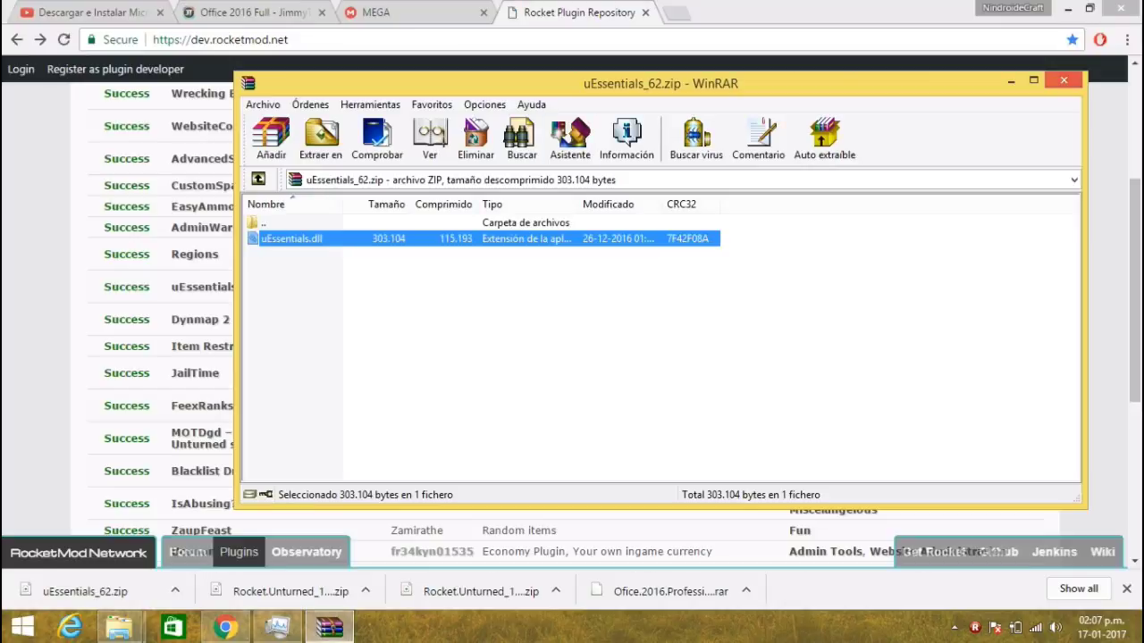
left_click(1063, 81)
scroll(572, 321, "up", 3)
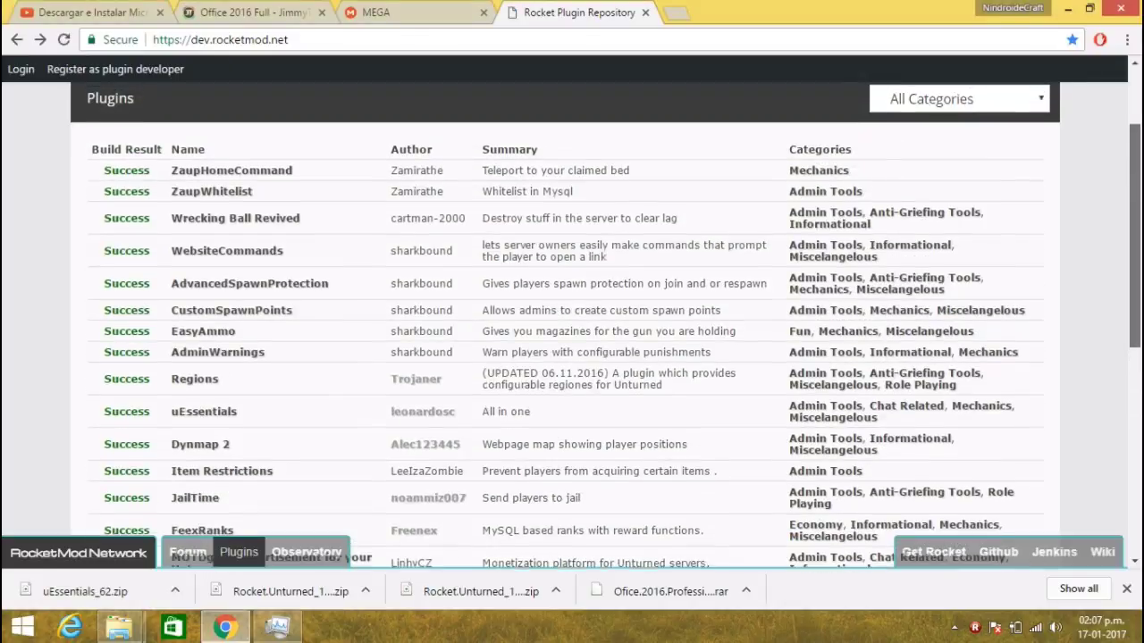
scroll(572, 322, "up", 2)
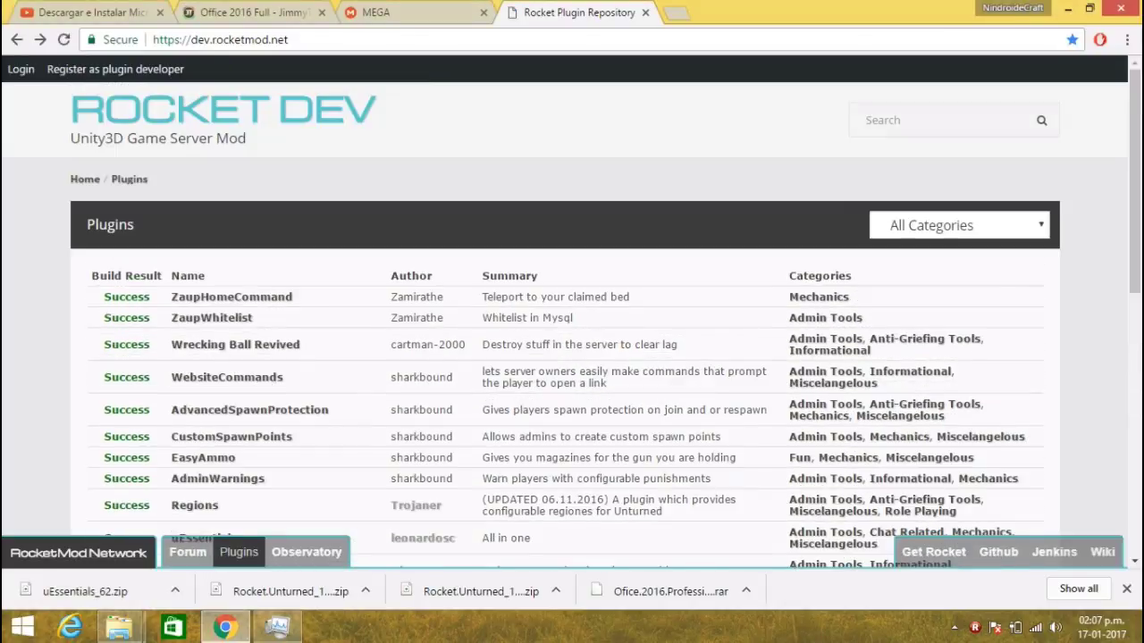
- Search the plugin repository for "kits" and open the Kits plugin page
left_click(937, 120)
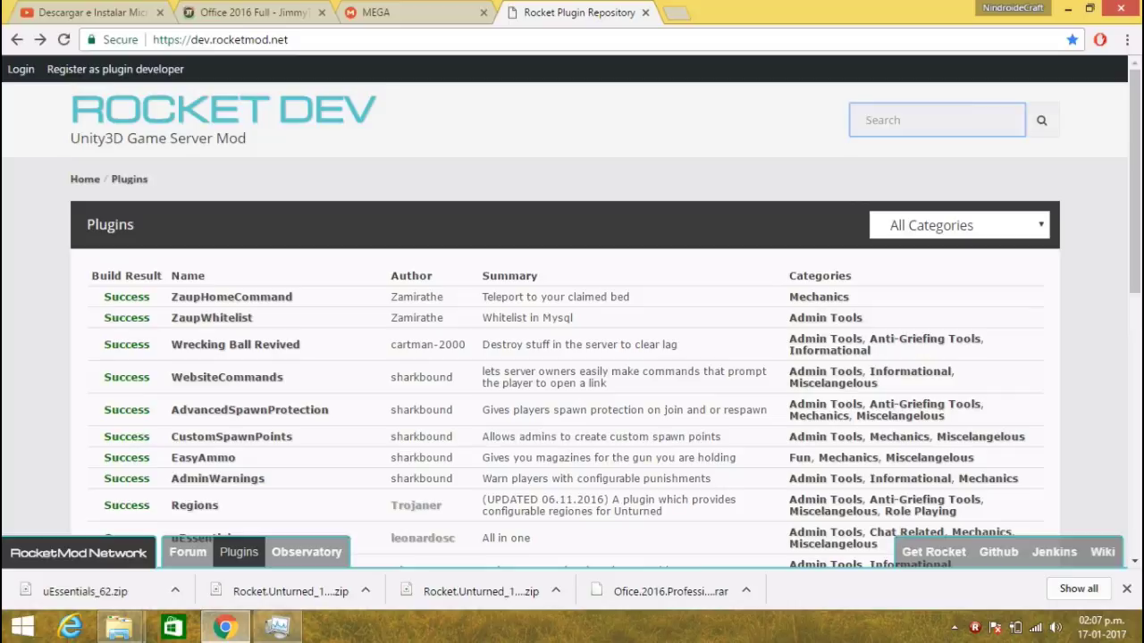
type("kits")
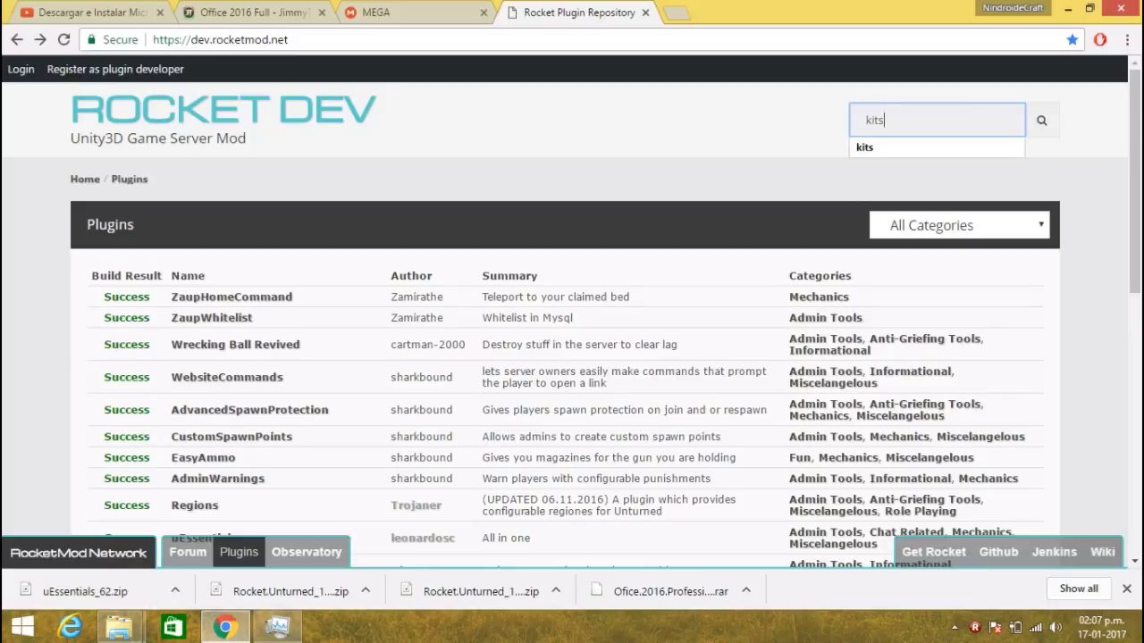
key("Down")
key("Return")
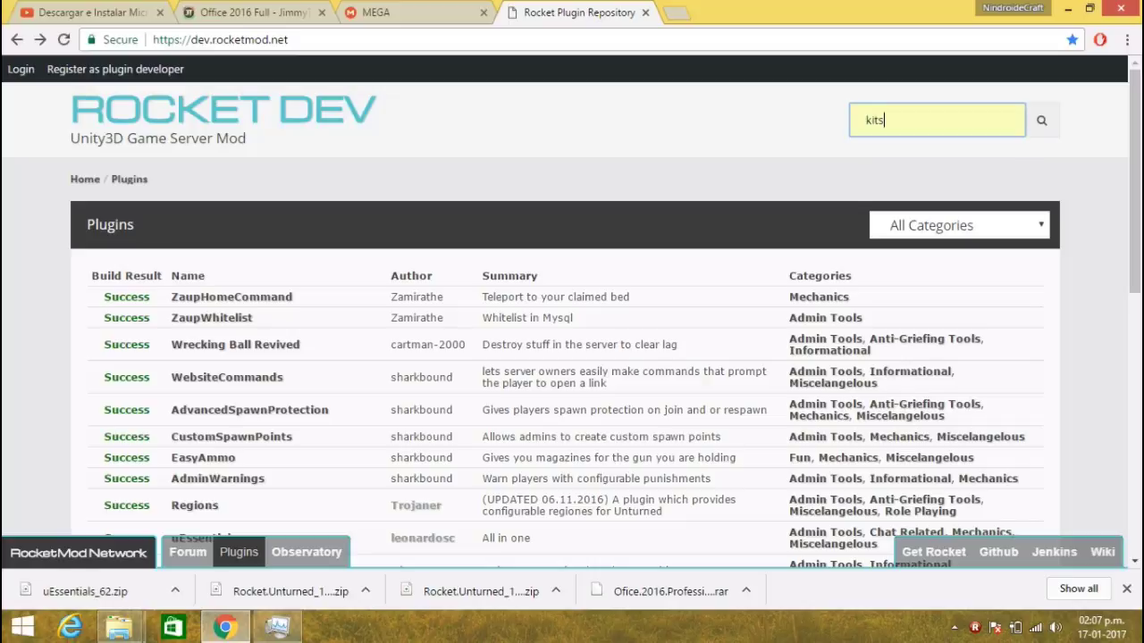
left_click(1041, 120)
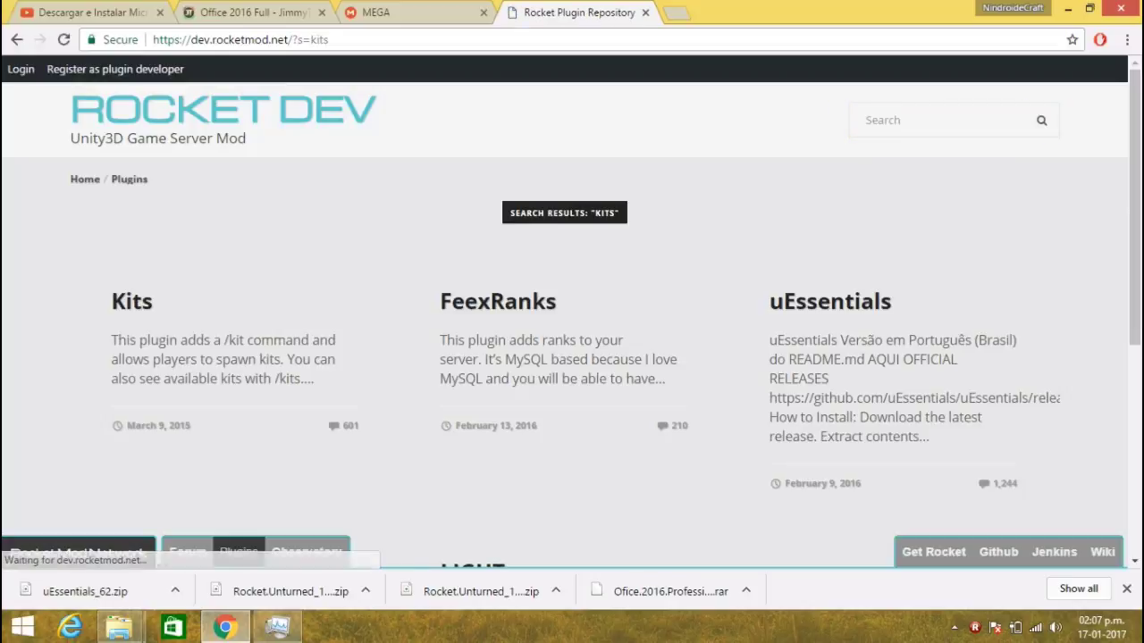
left_click(131, 301)
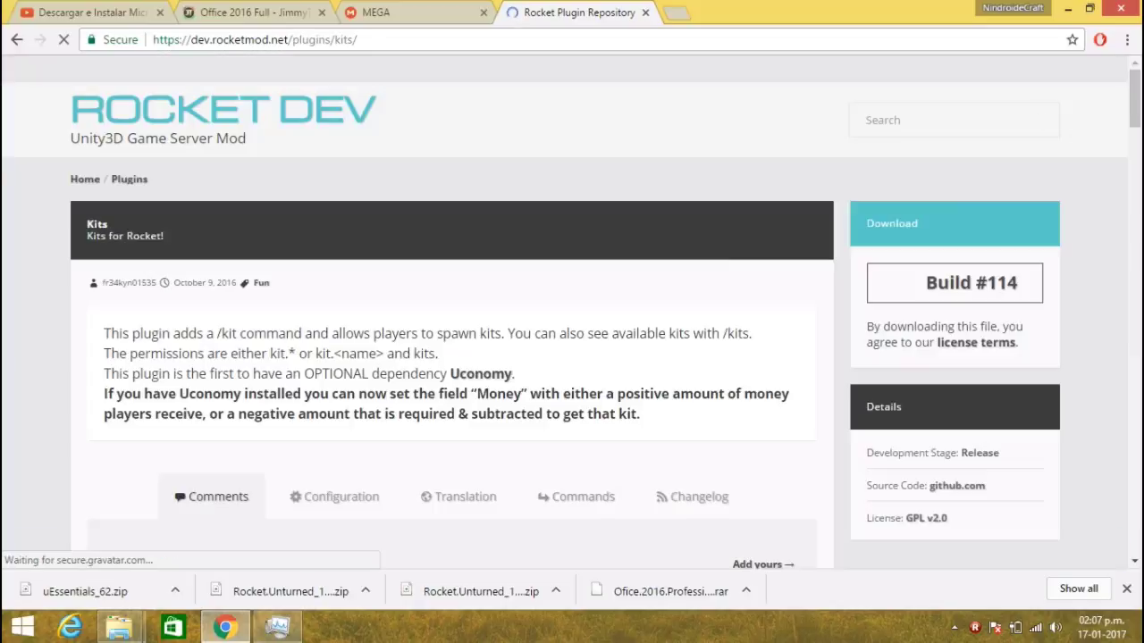
- Download Kits Build #114 and copy Kits.dll from the Kits_114.zip archive into the server's Plugins folder
scroll(564, 312, "down", 1)
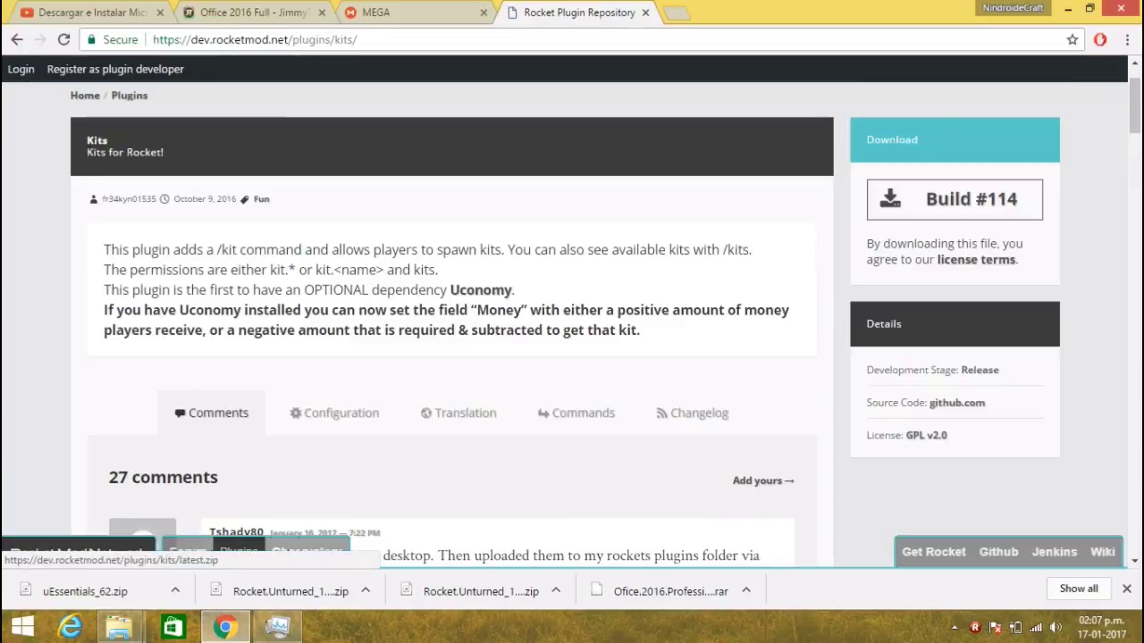
left_click(954, 199)
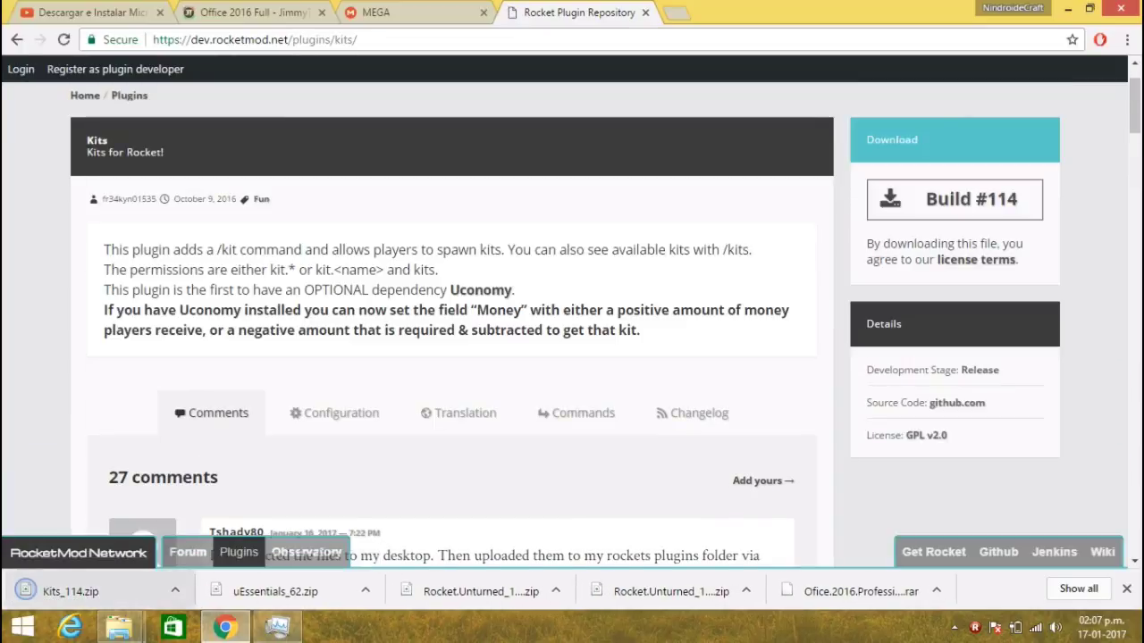
left_click(71, 591)
left_click(275, 238)
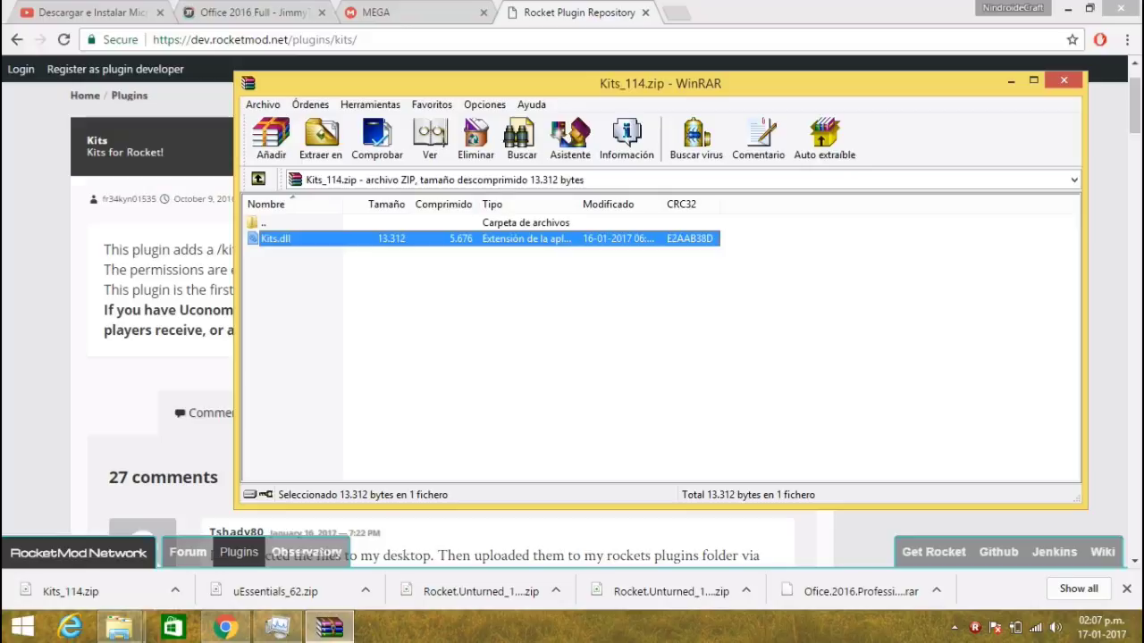
mouse_move(119, 627)
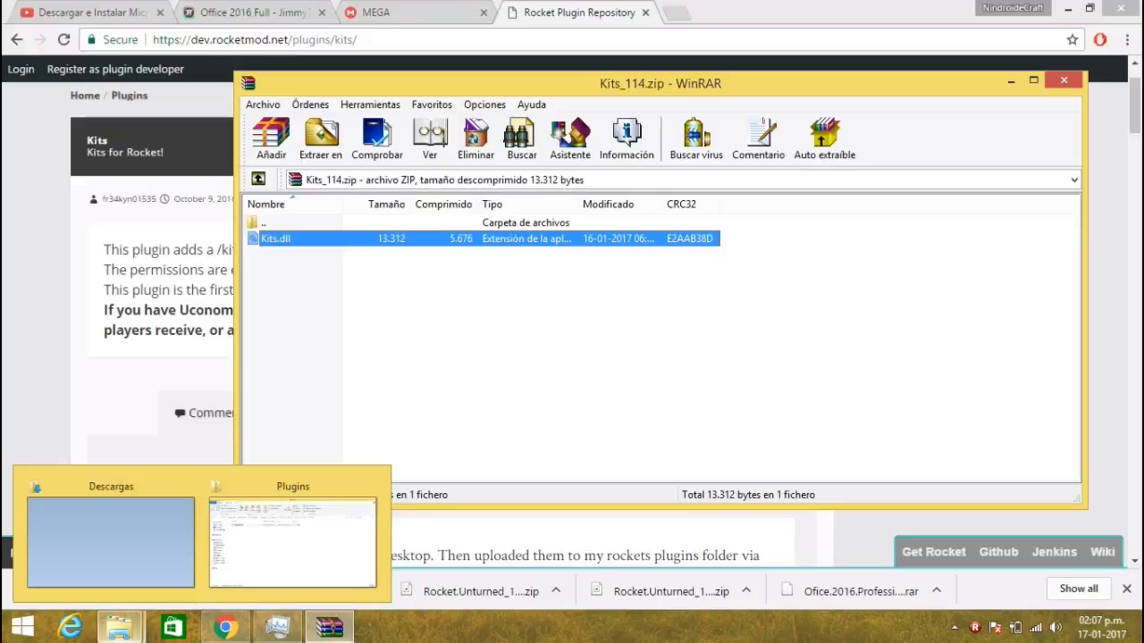
left_click_drag(293, 536, 358, 286)
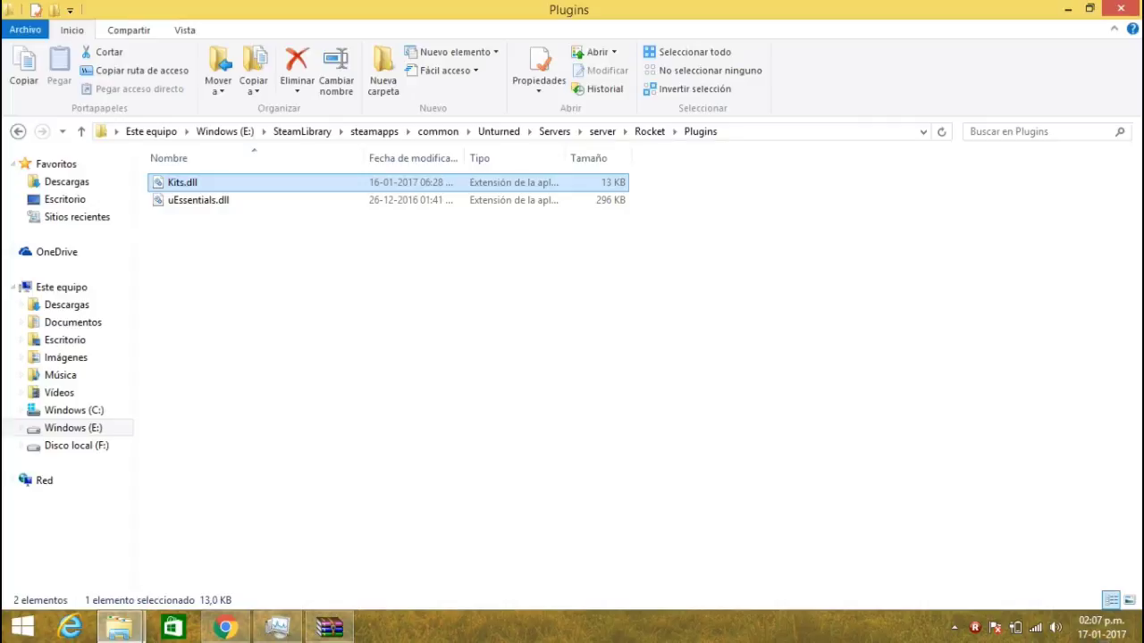
- Return to the Unturned folder, close WinRAR and start the server from the "Unturned - Acceso directo" shortcut
key("BackSpace")
key("BackSpace")
key("BackSpace")
key("BackSpace")
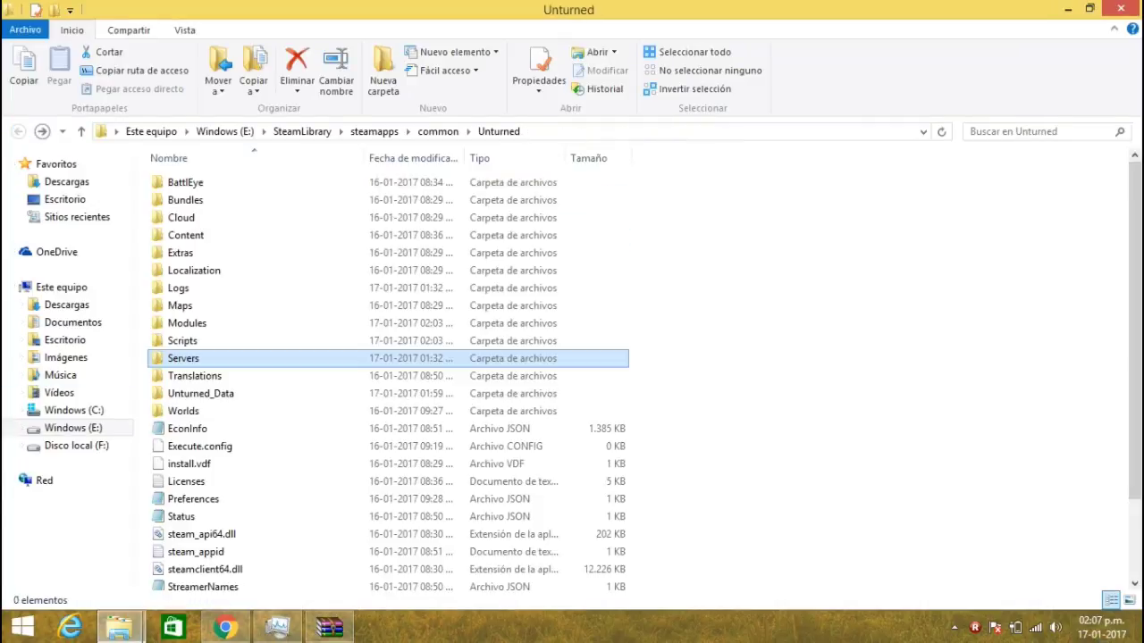
left_click(225, 528)
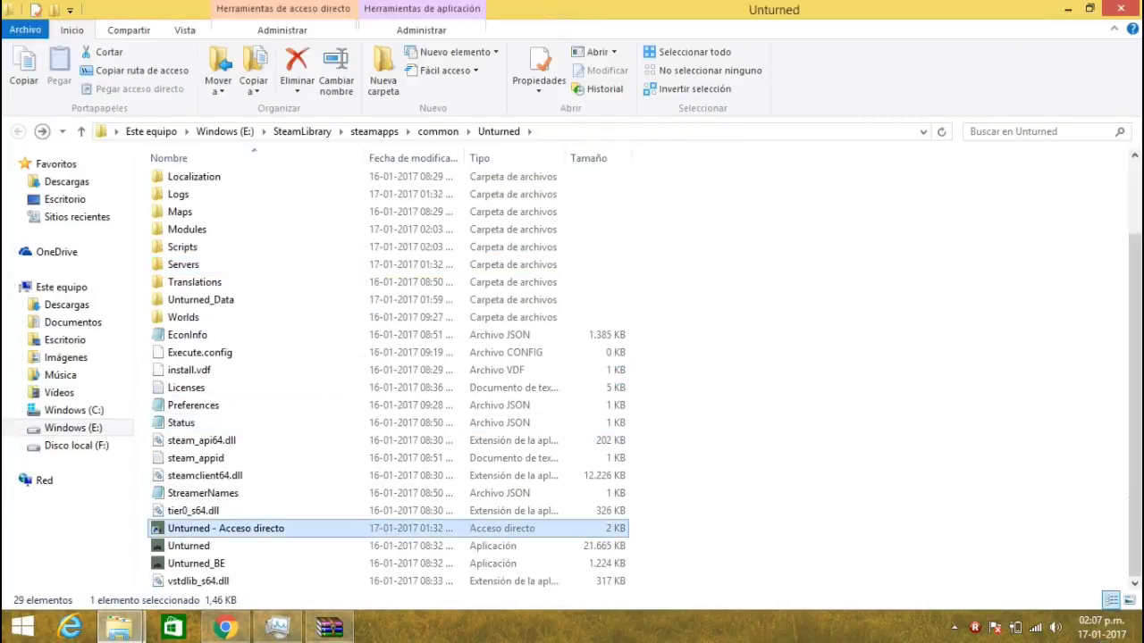
right_click(329, 628)
left_click(276, 580)
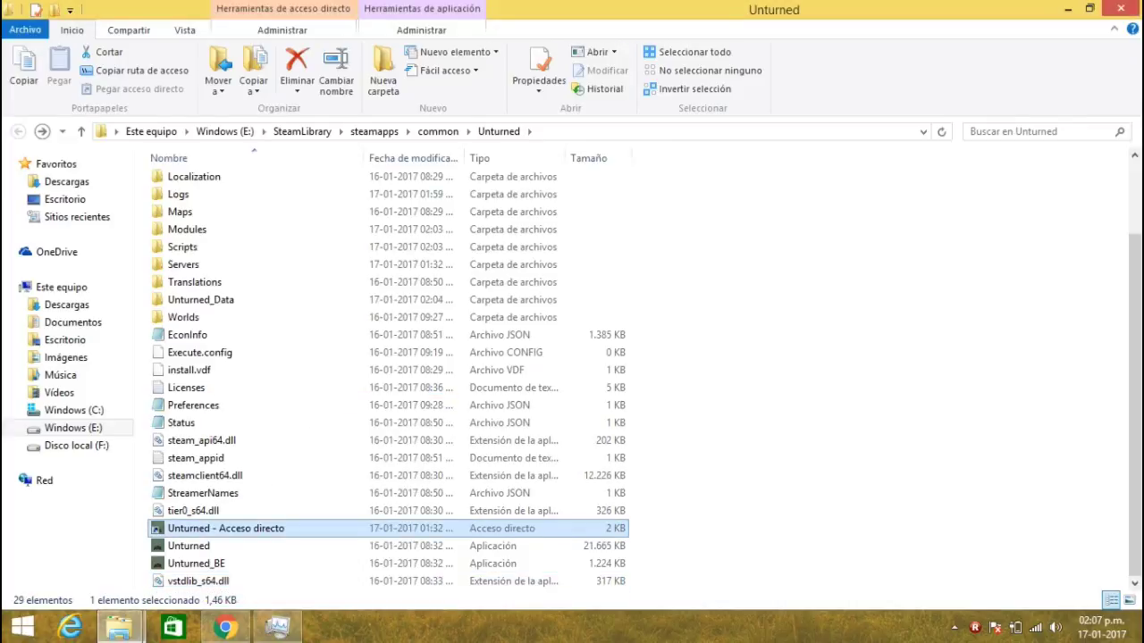
double_click(226, 529)
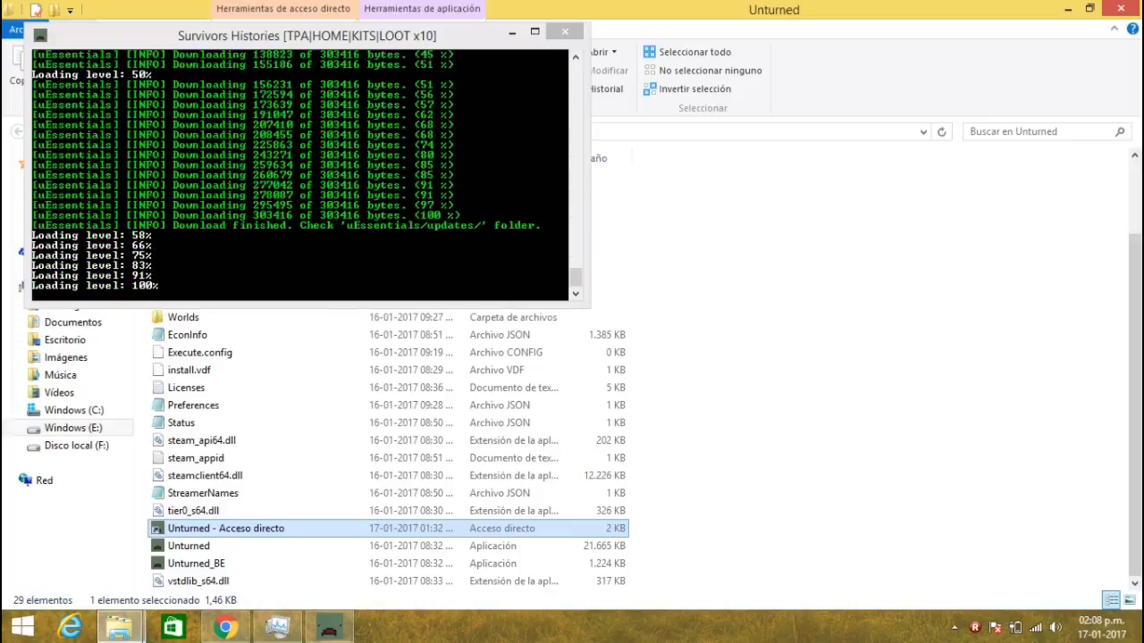
- Stop the running server with the shutdown command in its console
left_click(609, 246)
key("alt+Tab")
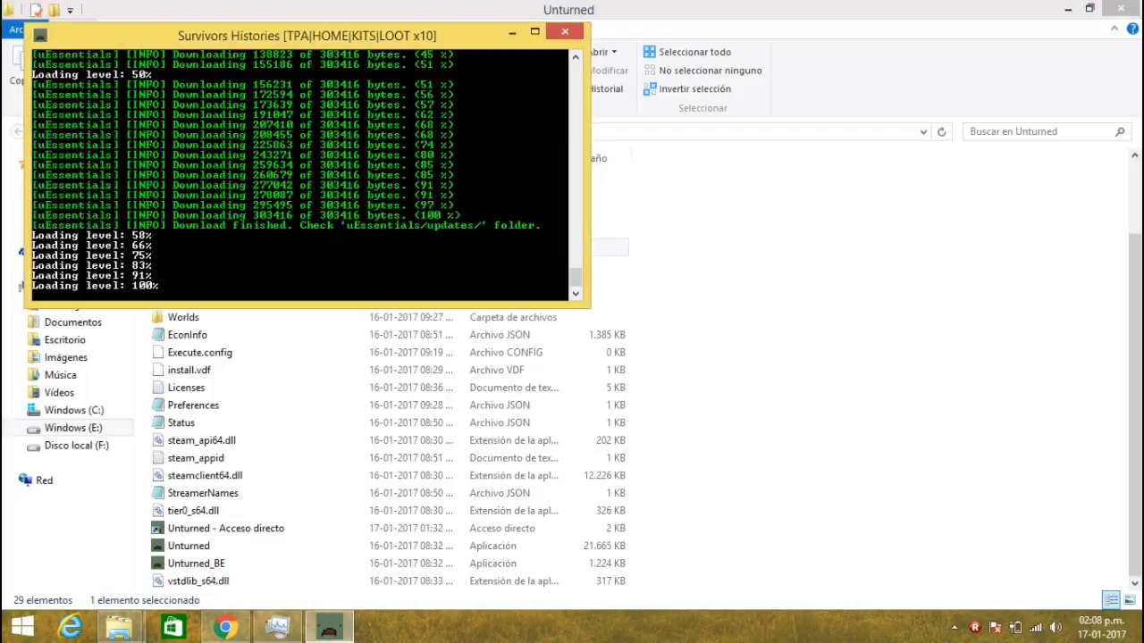
type("shutdown")
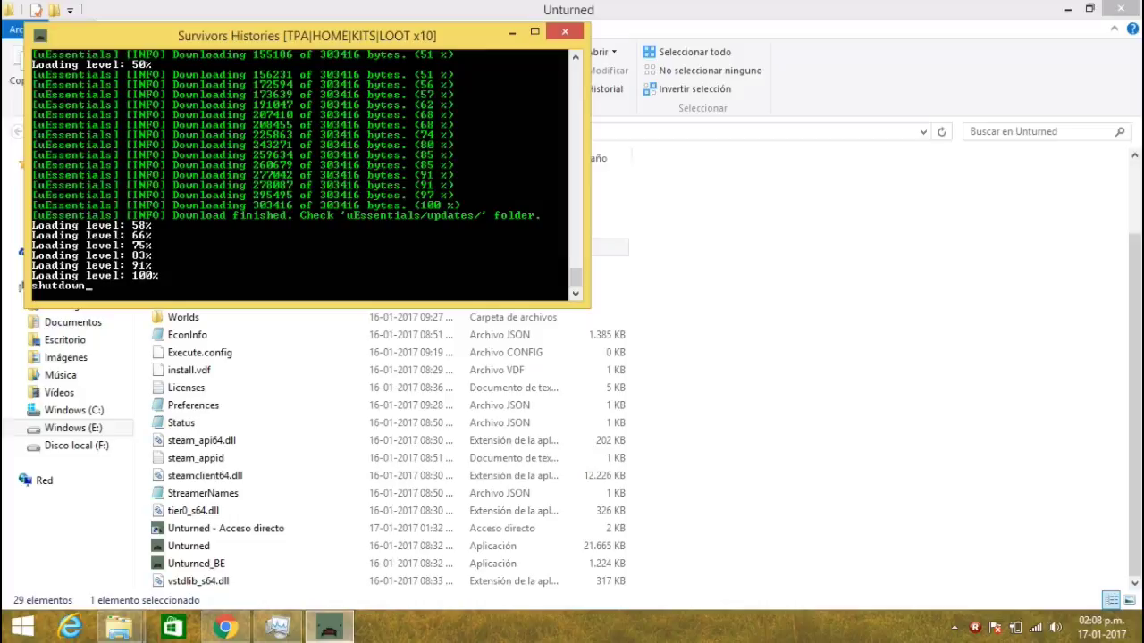
key("Return")
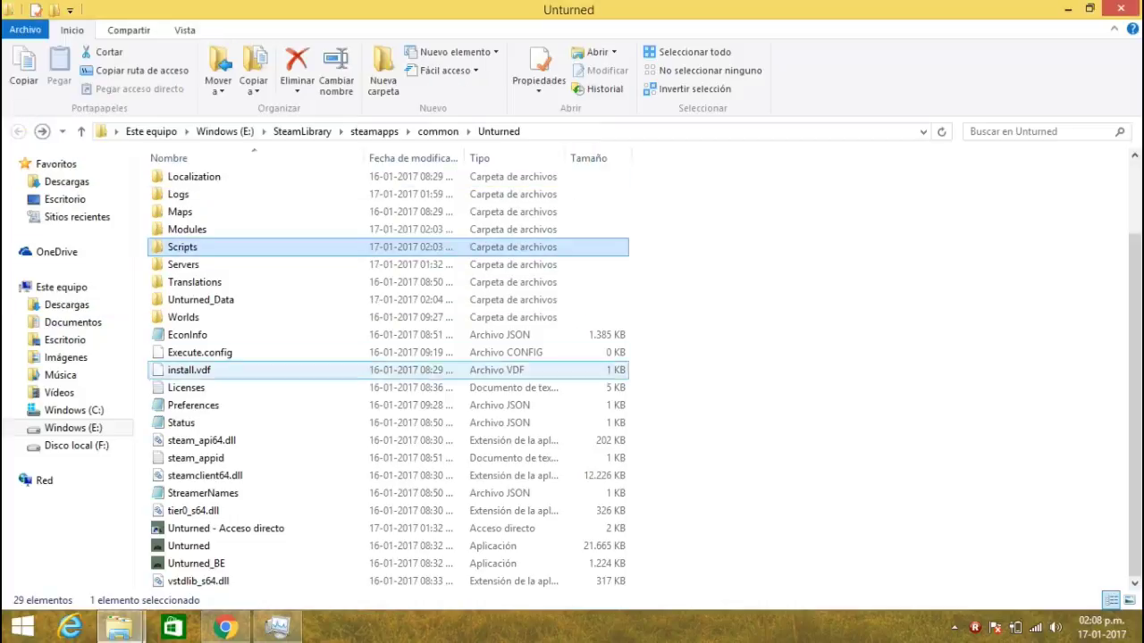
- Go from the Unturned folder into Servers/server/Rocket/Plugins
left_click(387, 264)
double_click(388, 264)
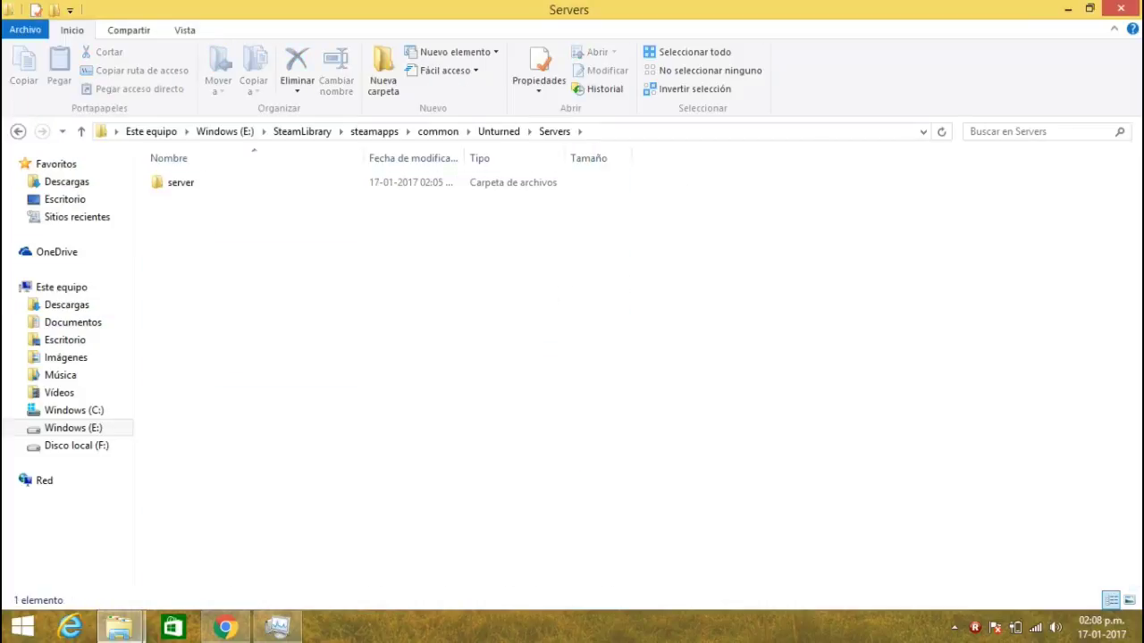
double_click(388, 181)
double_click(183, 235)
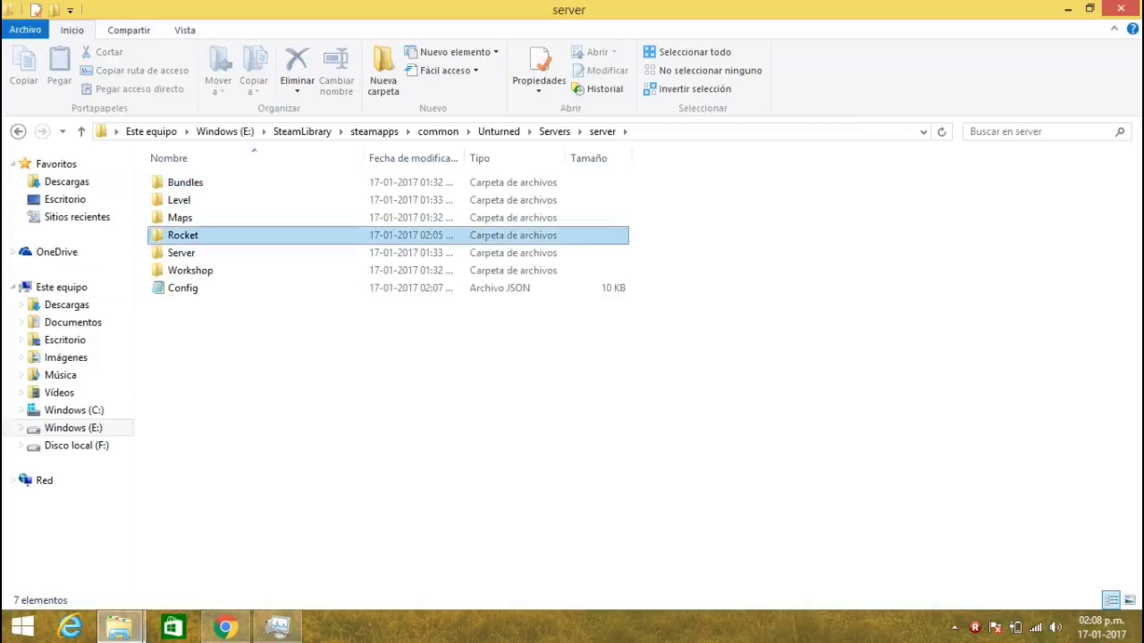
double_click(183, 218)
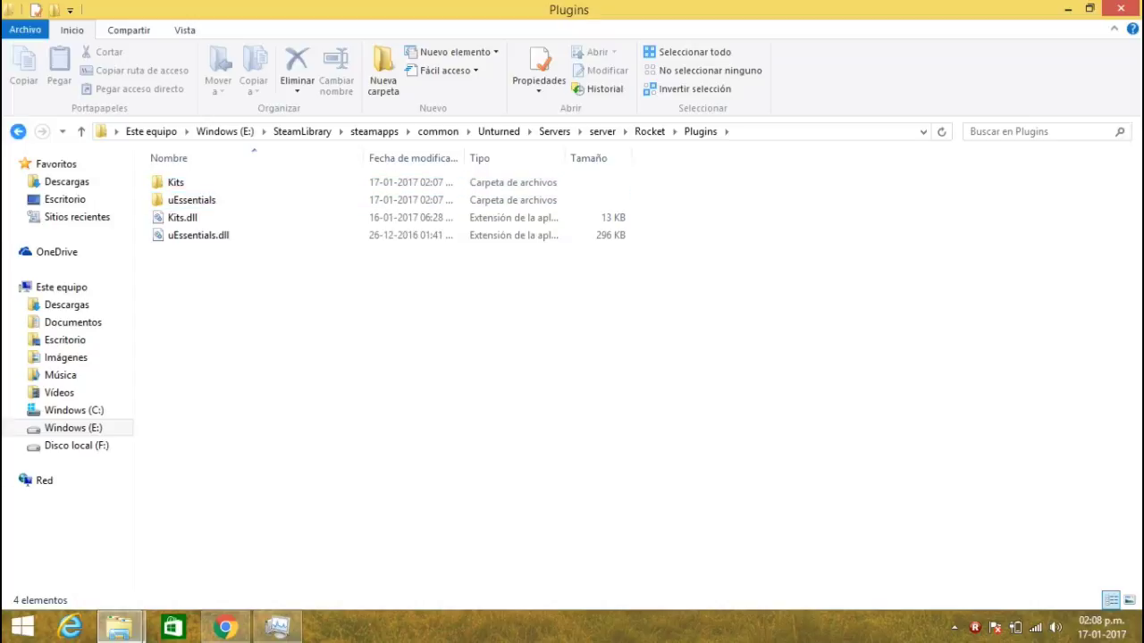
- Open the config JSON file from the uEssentials plugin folder in Notepad and maximize its window
double_click(192, 200)
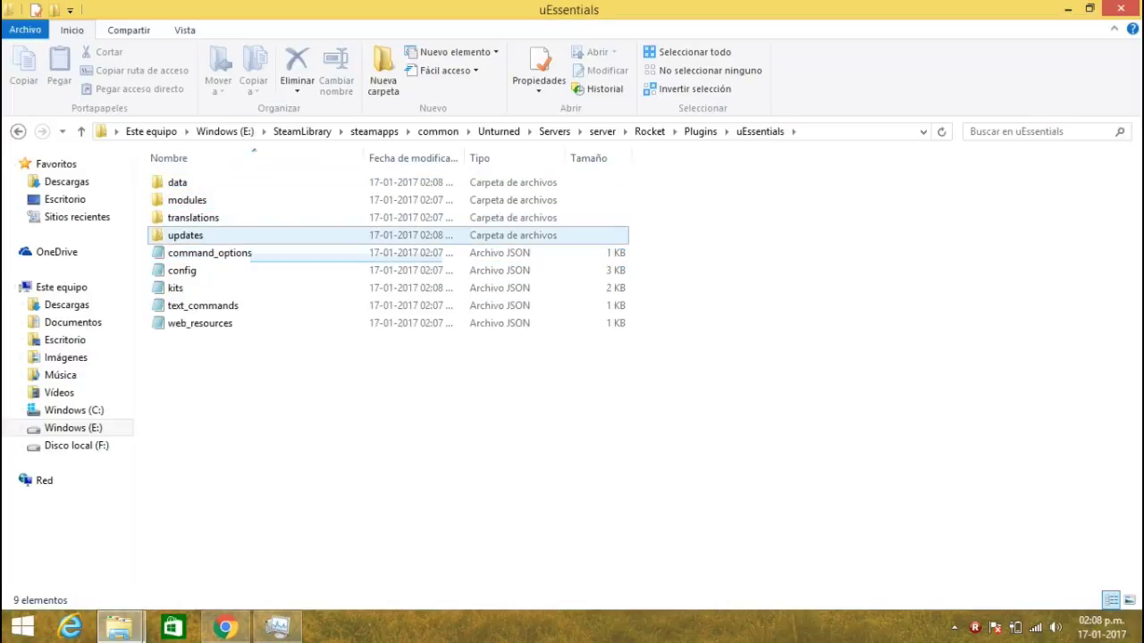
left_click(210, 270)
key("Return")
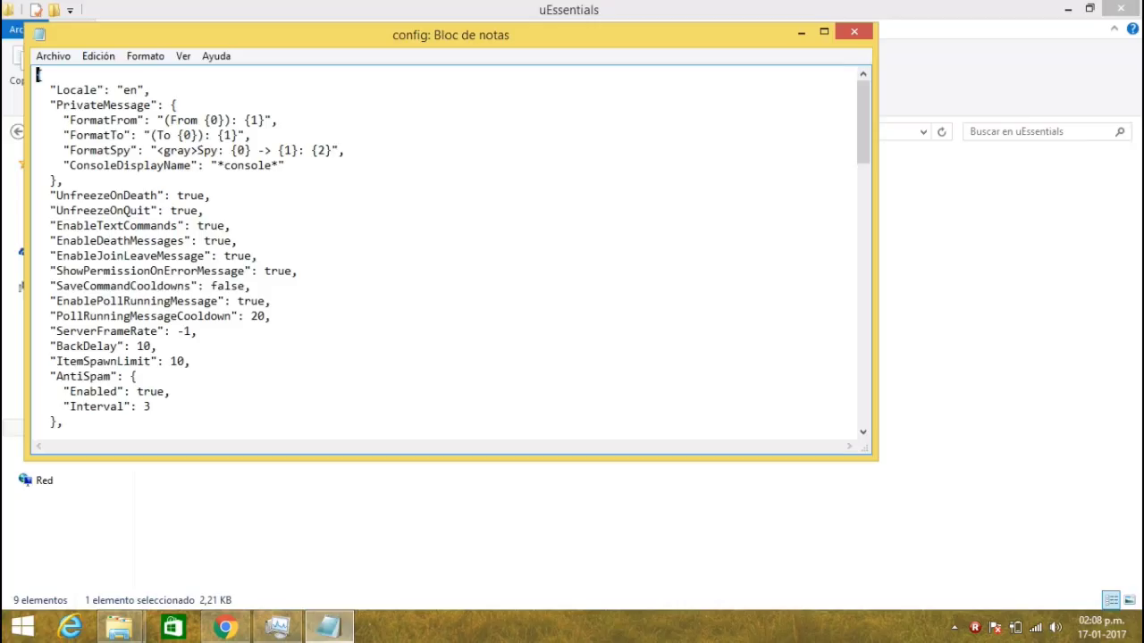
key("super+Up")
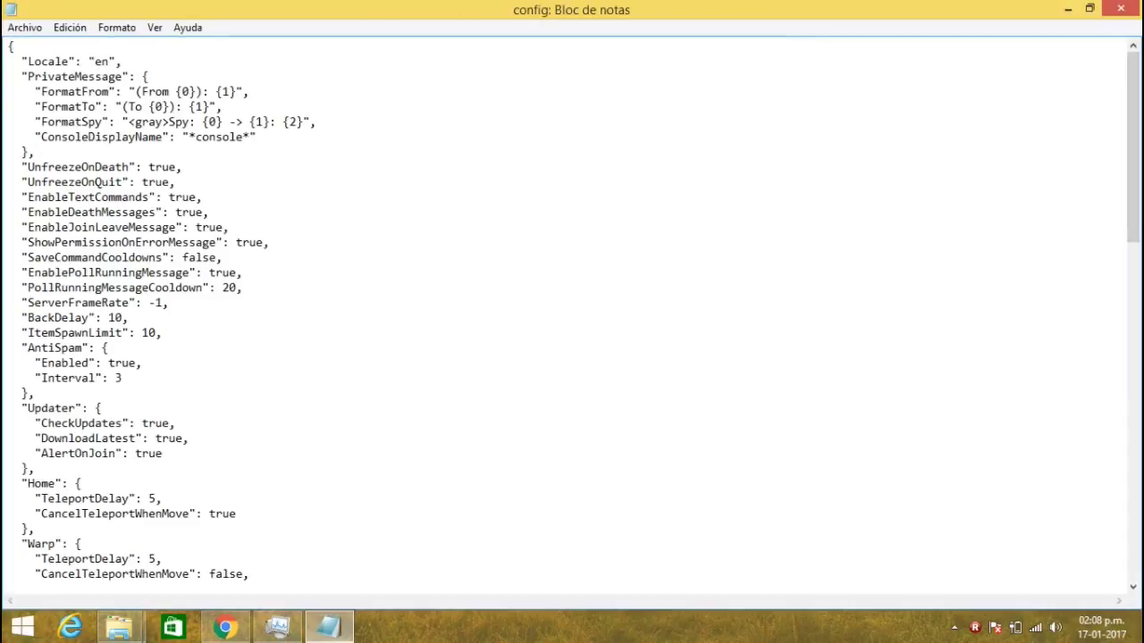
- Set the Locale value in the uEssentials config to "es"
double_click(109, 60)
type("es")
scroll(572, 313, "down", 1)
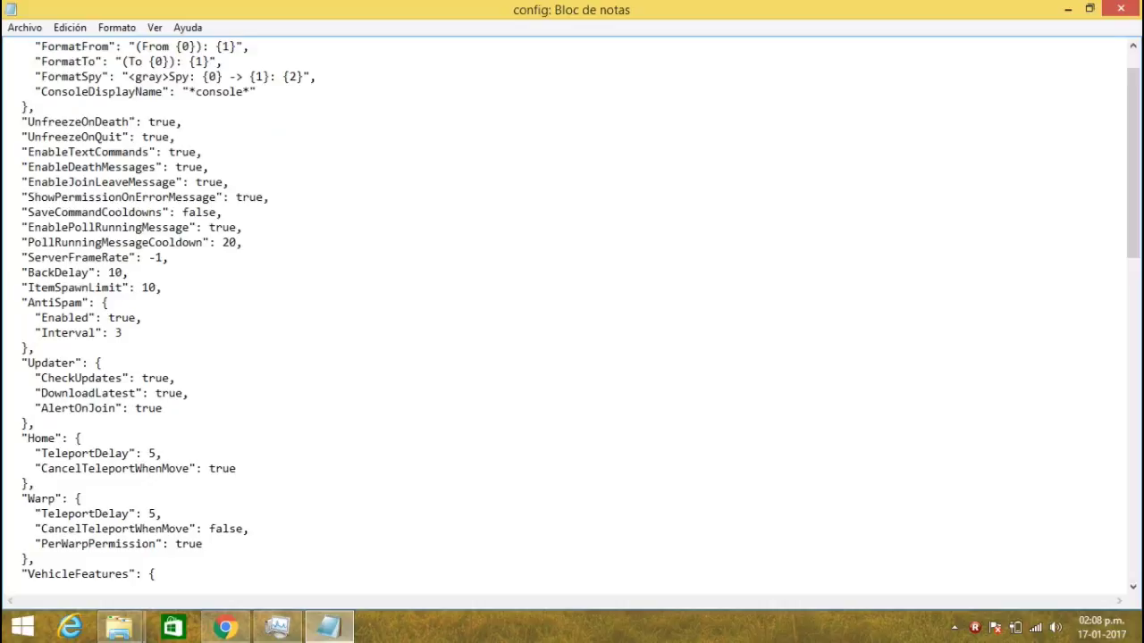
- Set AlertOnJoin in the config's Updater section to false
left_click_drag(22, 122, 168, 273)
left_click(243, 227)
left_click_drag(195, 182, 226, 181)
scroll(581, 311, "down", 1)
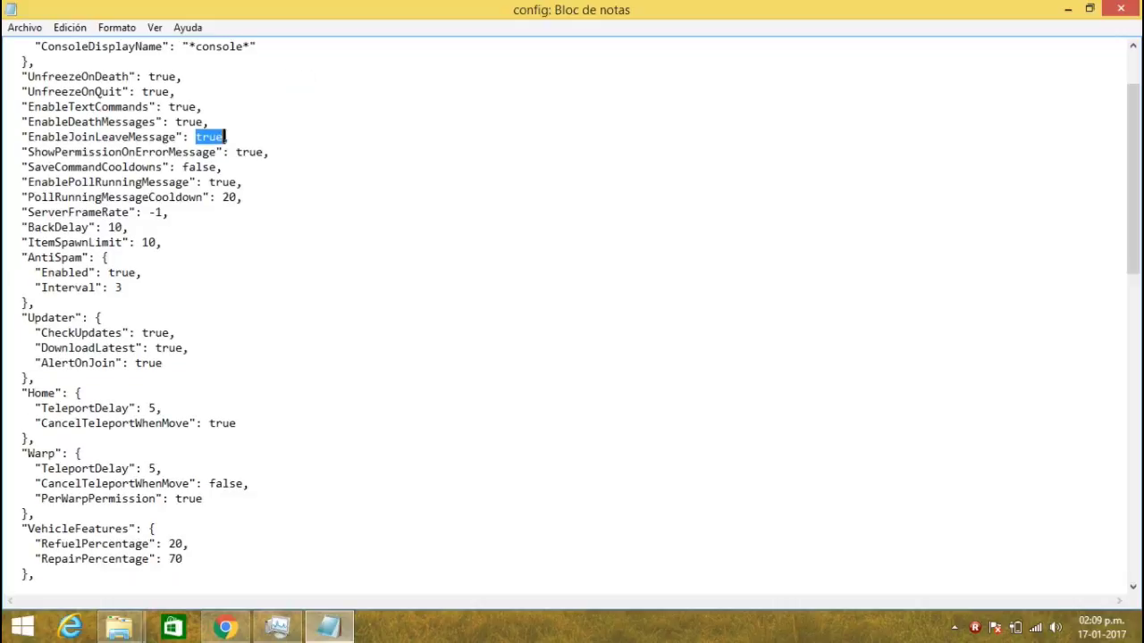
scroll(581, 311, "down", 1)
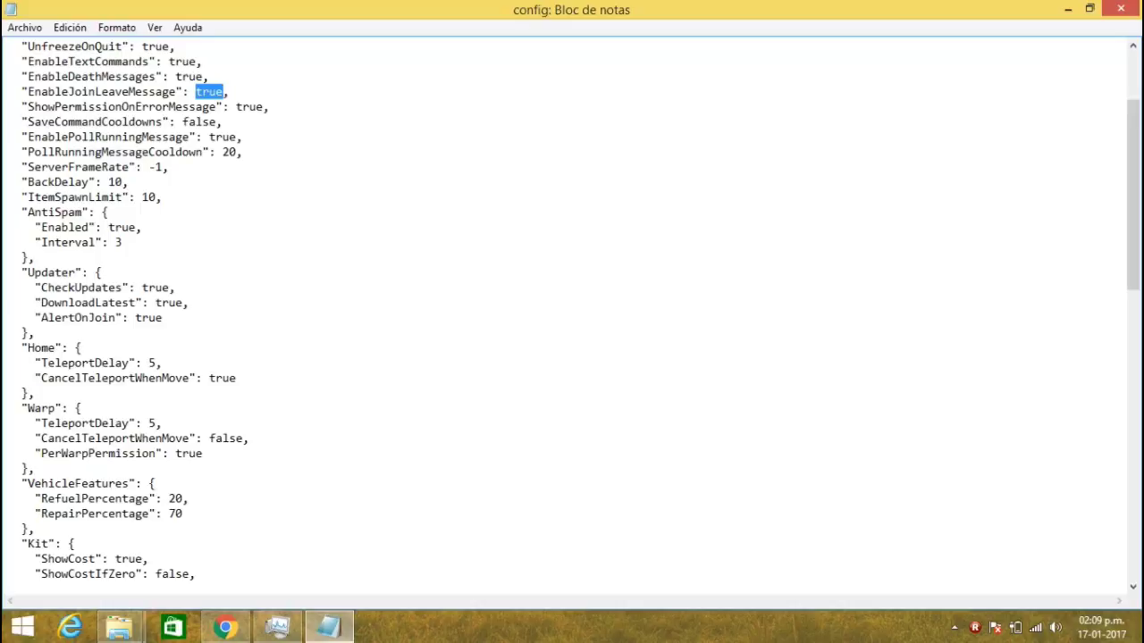
left_click_drag(142, 286, 172, 286)
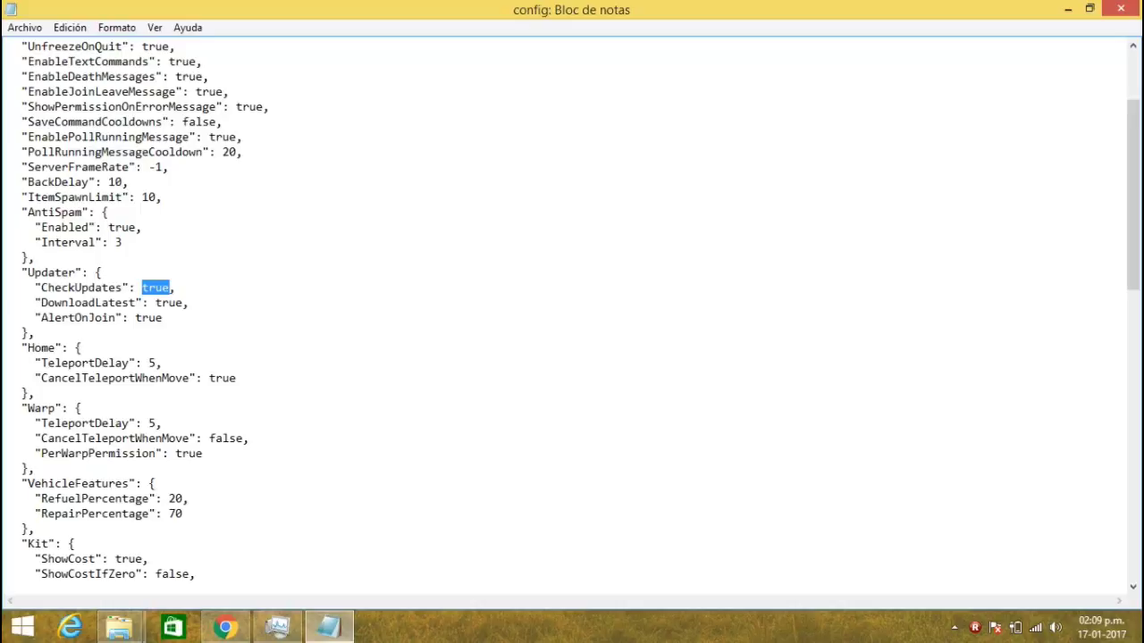
left_click_drag(136, 317, 163, 317)
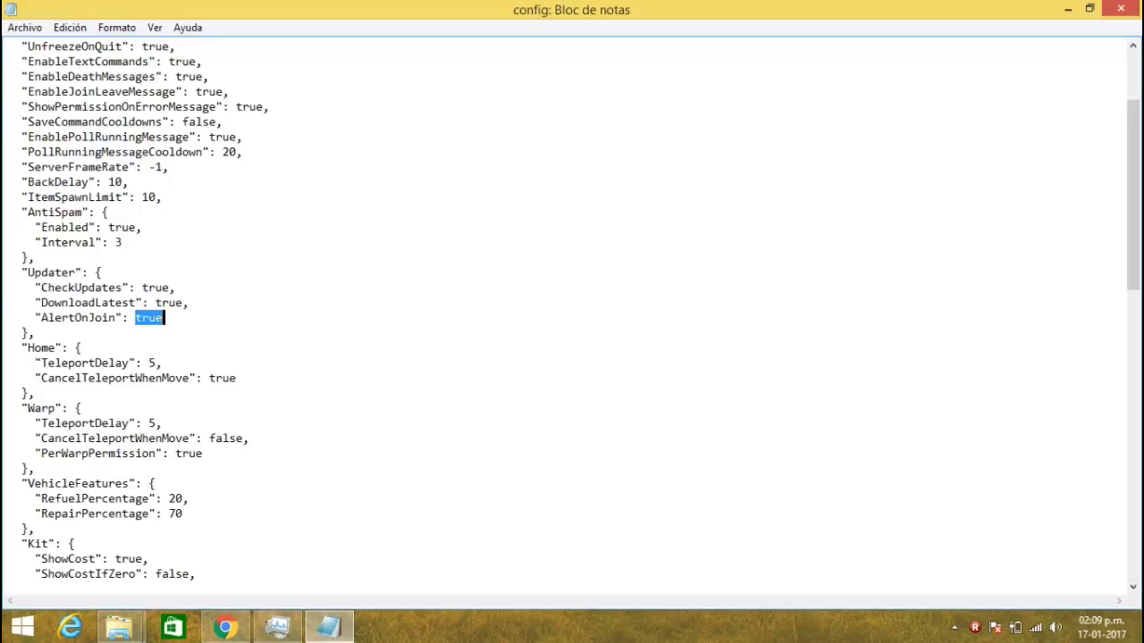
type("false")
- In the Home section, set TeleportDelay to 2 and CancelTeleportWhenMove to false
left_click_drag(149, 363, 238, 378)
type("2")
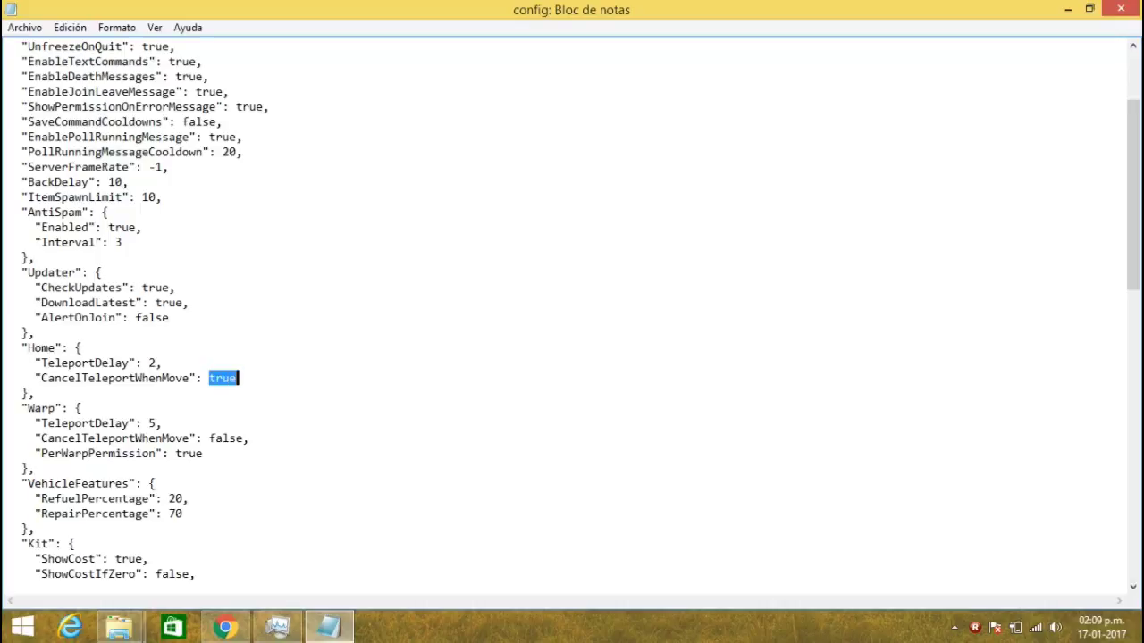
key("BackSpace")
type("false")
- In the Tpa section, set CancelTeleportWhenMove to false, ExpireDelay to 10 and TeleportDelay to 2
scroll(572, 313, "down", 1)
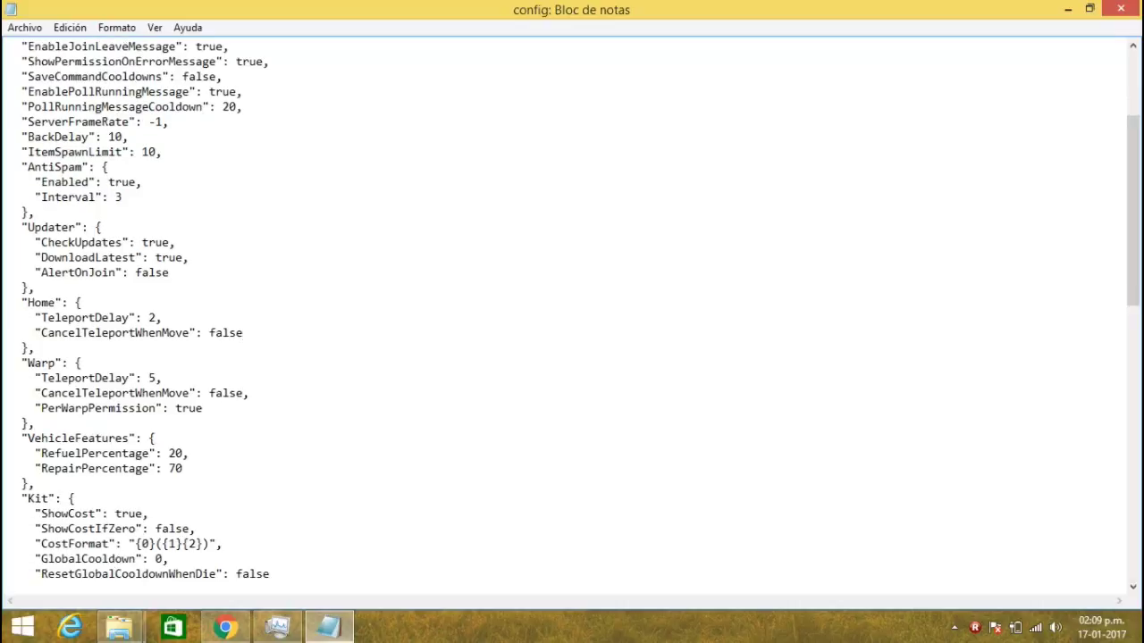
scroll(572, 313, "down", 2)
scroll(572, 312, "down", 1)
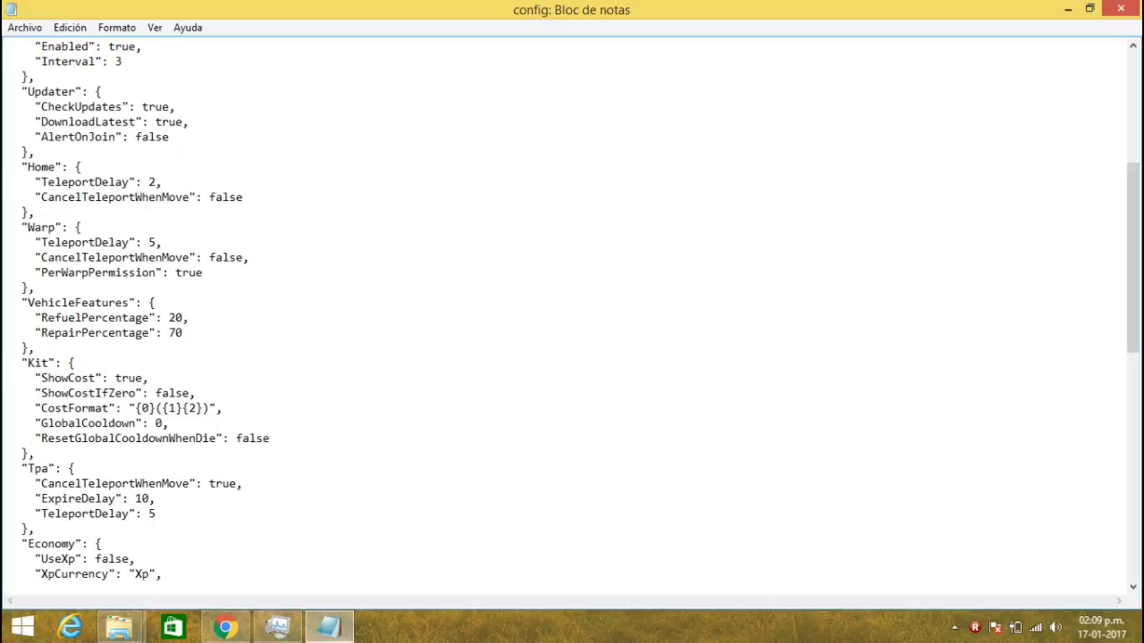
scroll(572, 313, "down", 1)
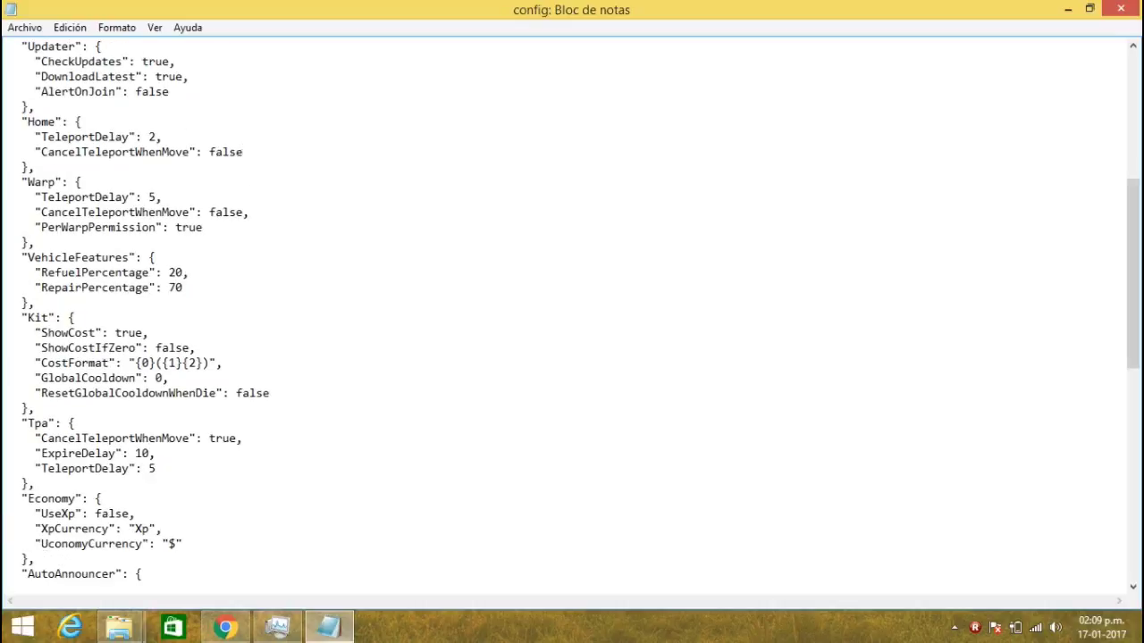
left_click_drag(209, 438, 239, 438)
type("false")
left_click_drag(135, 453, 153, 455)
key("BackSpace")
type("20")
key("BackSpace")
key("BackSpace")
type("10")
double_click(152, 468)
type("2")
- Enable the AutoAnnouncer by setting its Enabled value to true
scroll(152, 468, "down", 3)
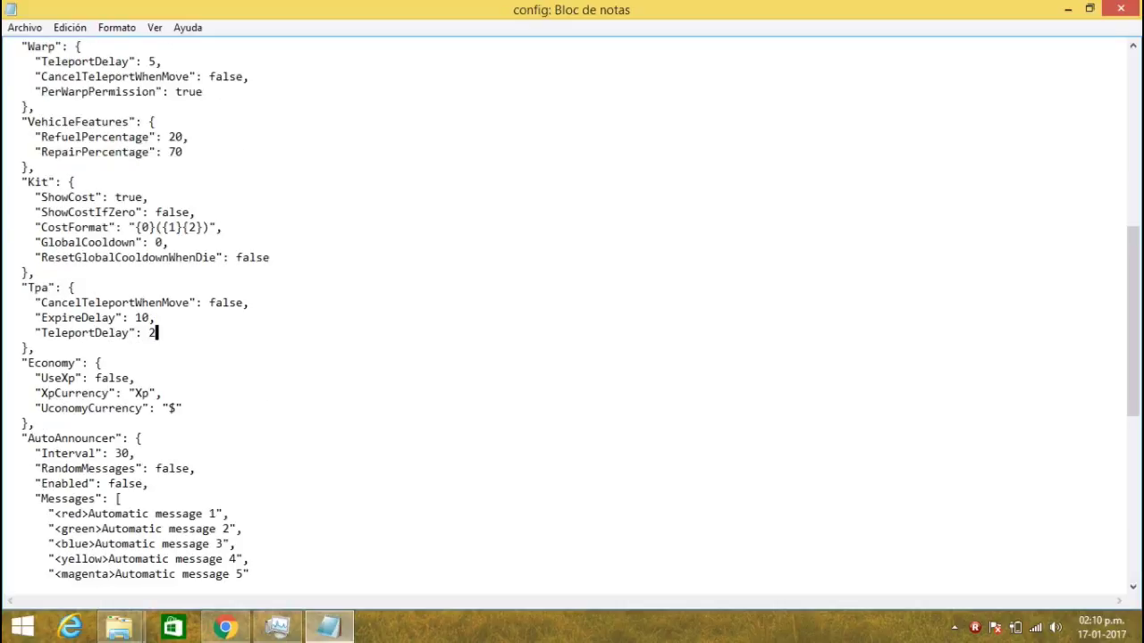
scroll(572, 313, "down", 2)
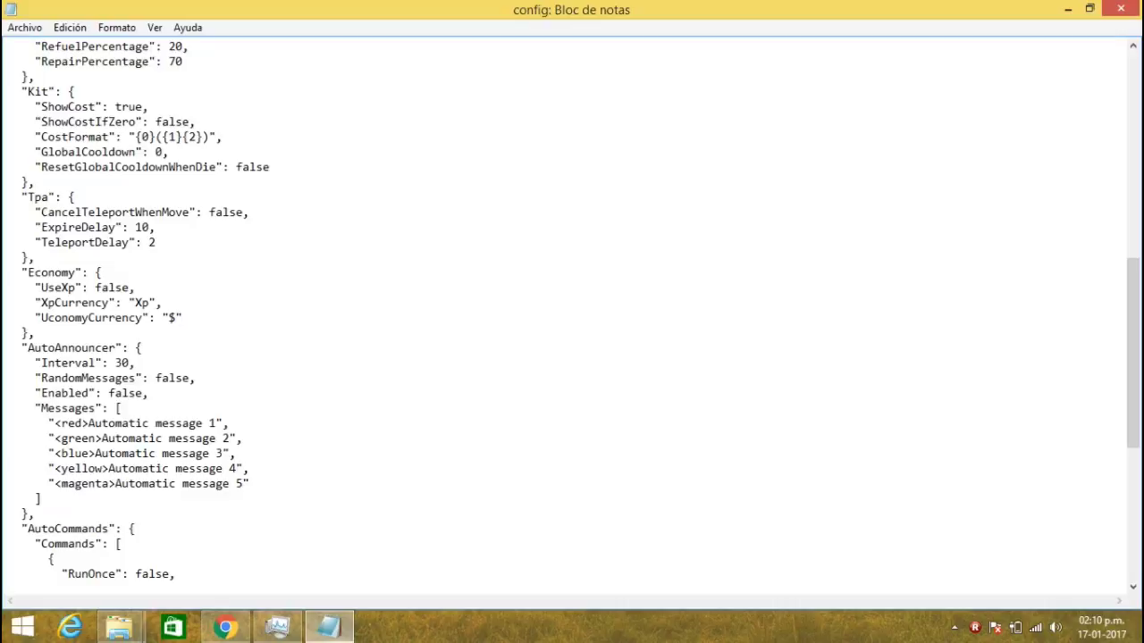
scroll(572, 313, "down", 1)
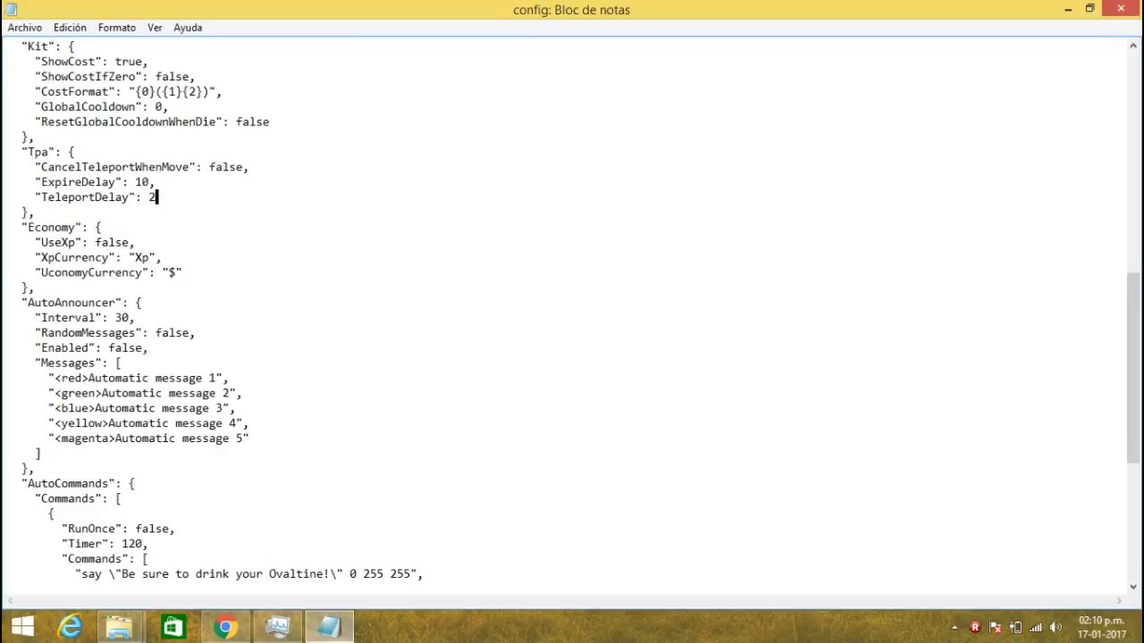
scroll(572, 313, "down", 2)
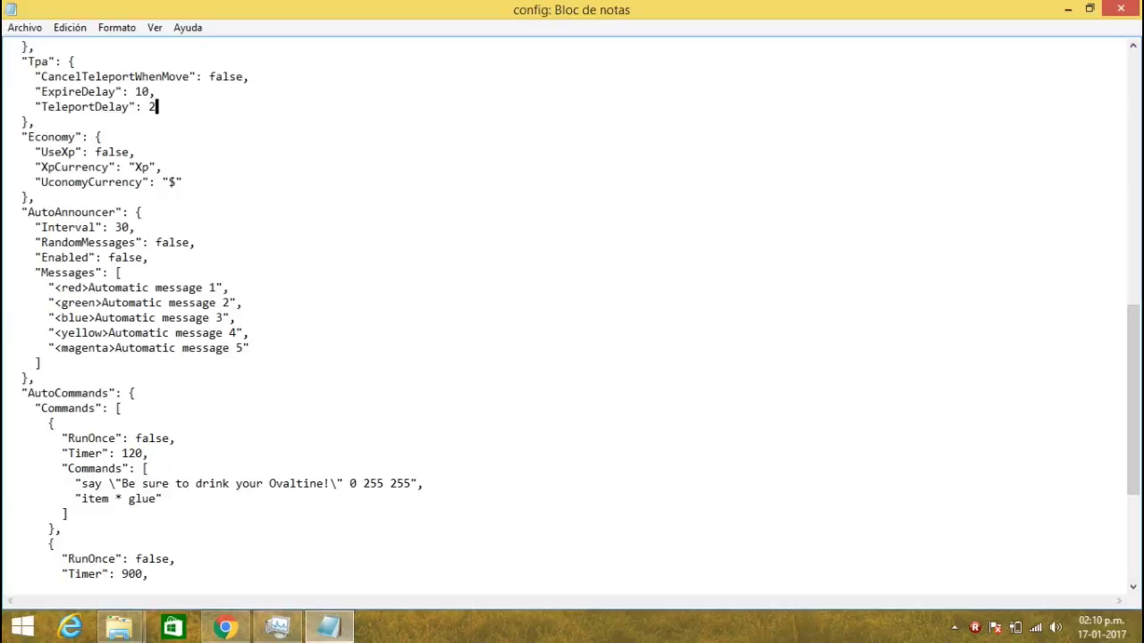
left_click_drag(107, 257, 146, 257)
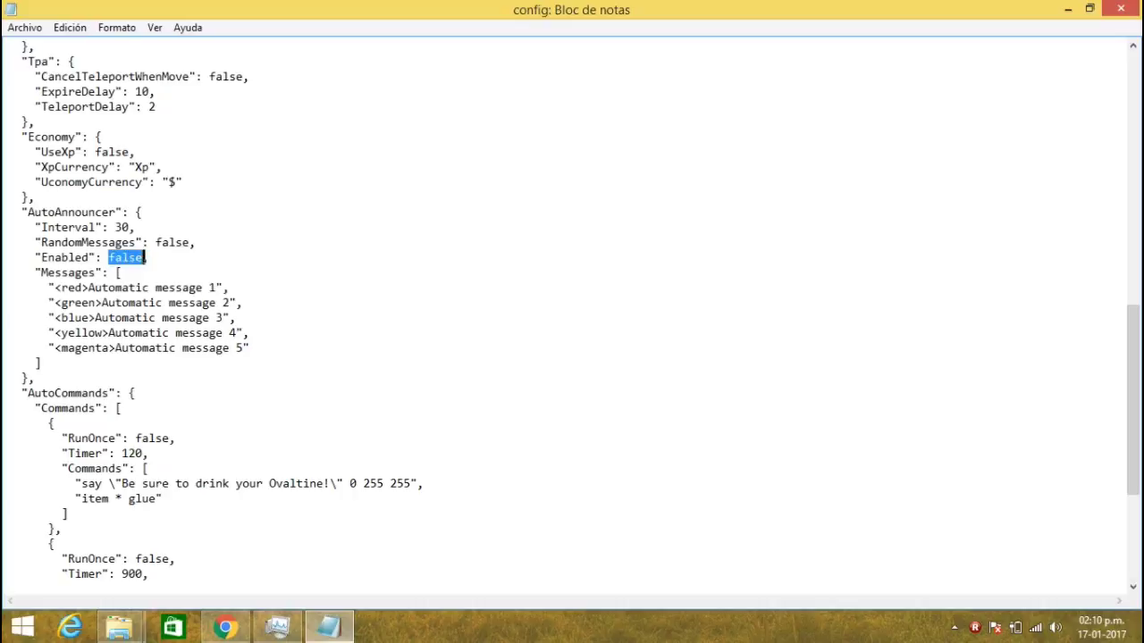
type("true,")
- Replace the text of the red automatic message with "Gracias por Unirte a nuestro server PVP", keeping the color tag
left_click_drag(87, 288, 218, 288)
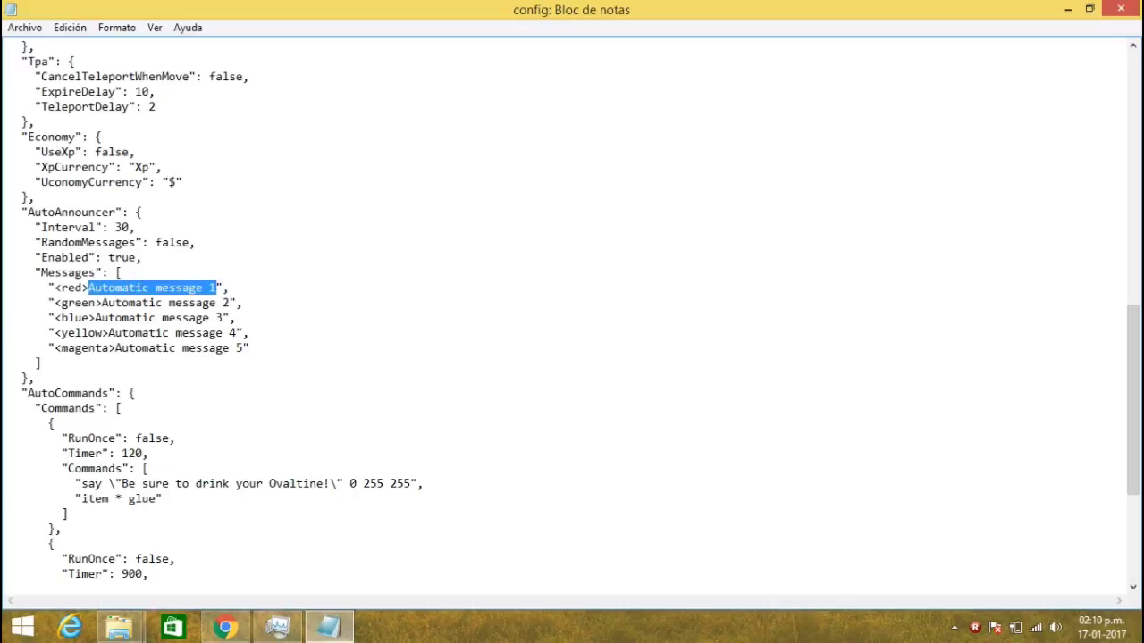
type("Graci")
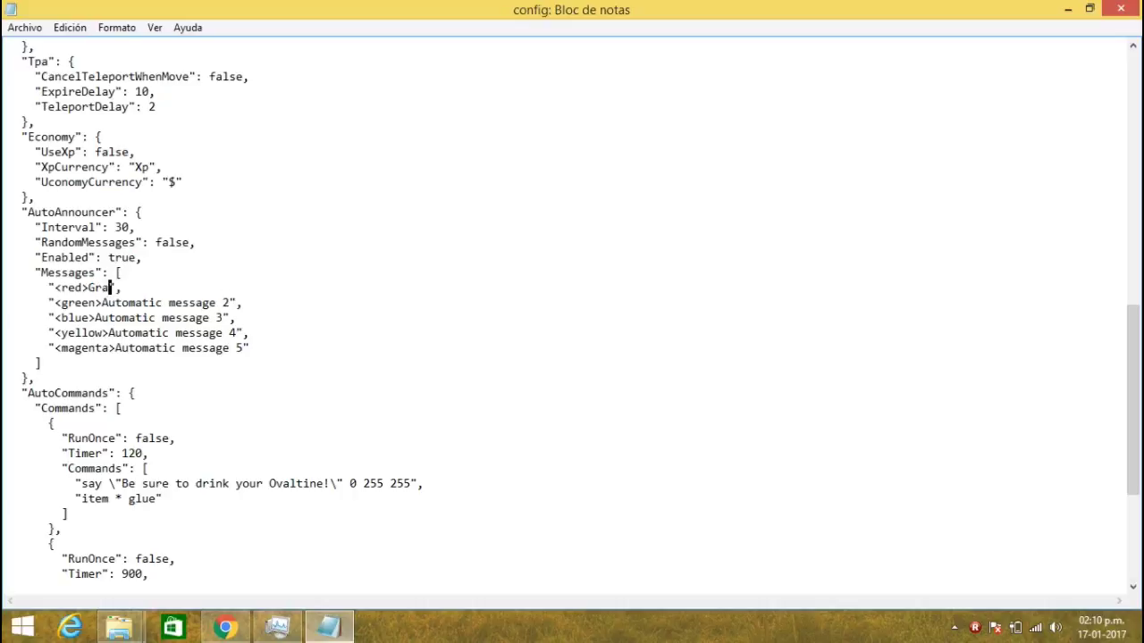
type("as por Un")
type("irte a nuestr")
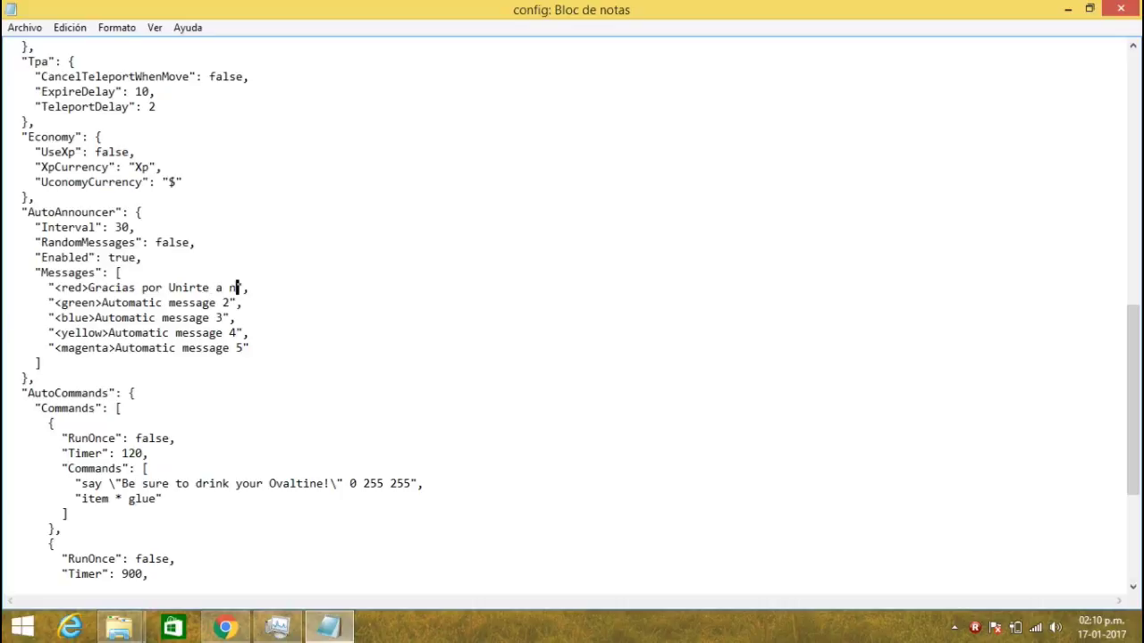
type("o server PVP")
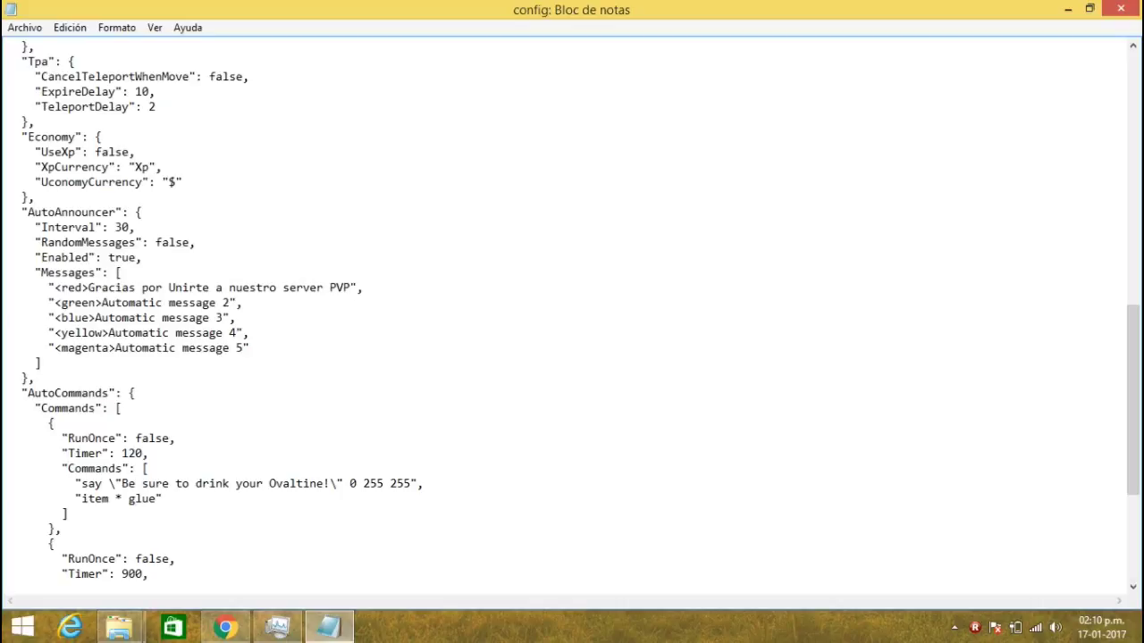
- Capitalize "Nuestro" and "Server" in the red announcement and set the AutoAnnouncer Interval to 90
left_click_drag(229, 287, 236, 288)
type("N")
left_click(283, 287)
key("BackSpace")
type("N")
left_click_drag(117, 227, 131, 227)
type("90,")
left_click(278, 288)
key("Delete")
key("Delete")
key("Delete")
type("Se")
key("Left")
- Save the edited uEssentials config file
left_click_drag(102, 303, 230, 303)
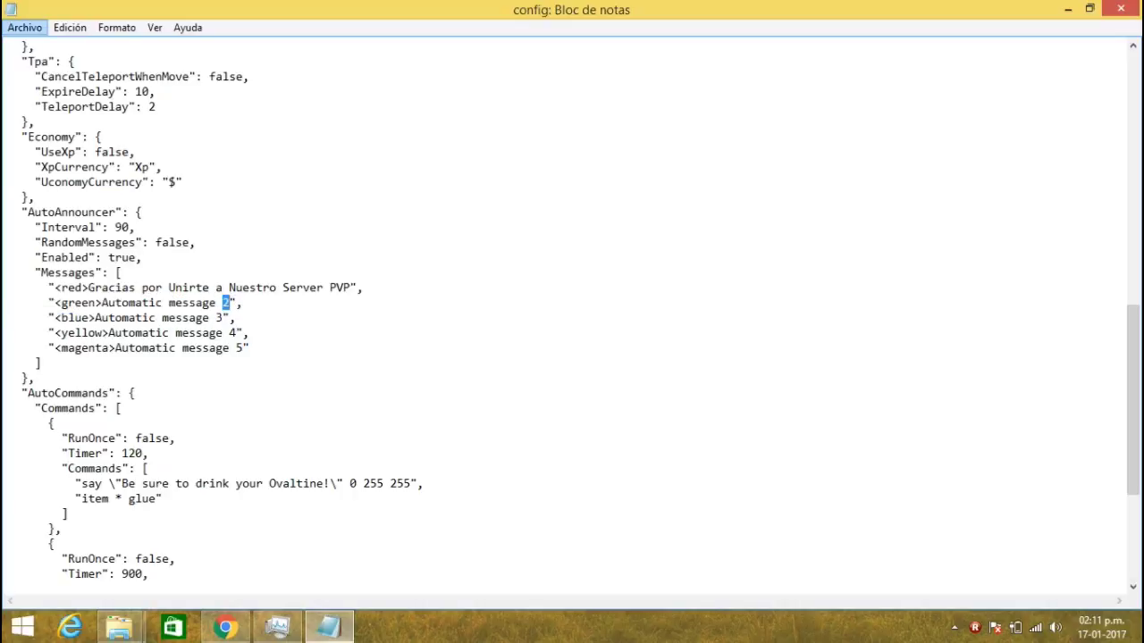
left_click(24, 27)
left_click(48, 83)
- Examine the AutoCommands section's say and item commands and the item and vehicle blacklist entries
scroll(565, 318, "down", 3)
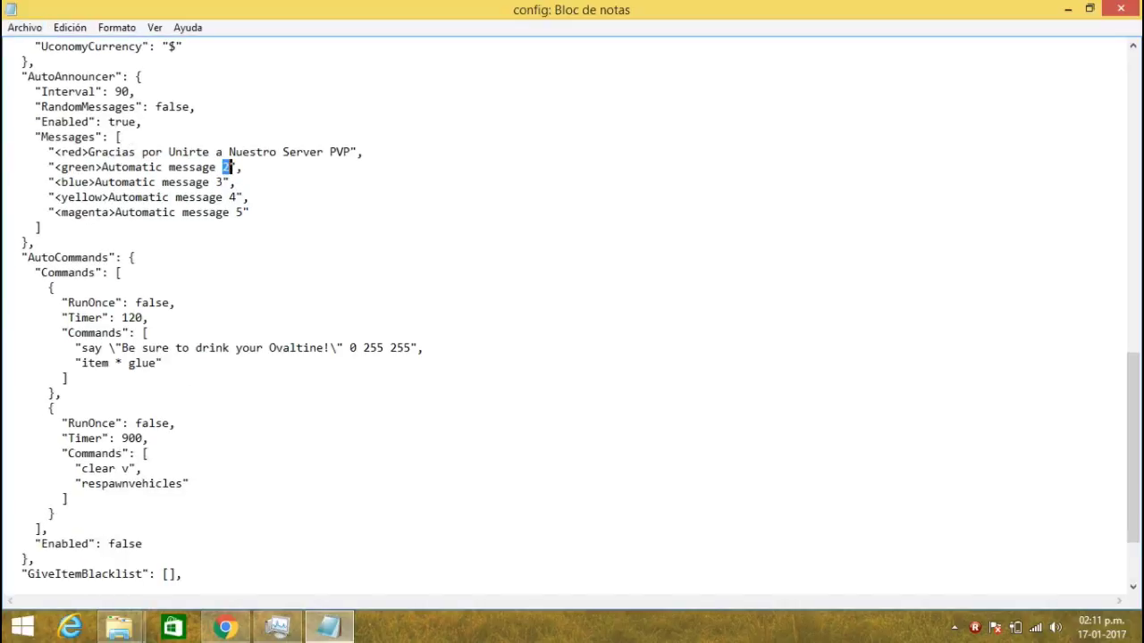
scroll(572, 312, "down", 3)
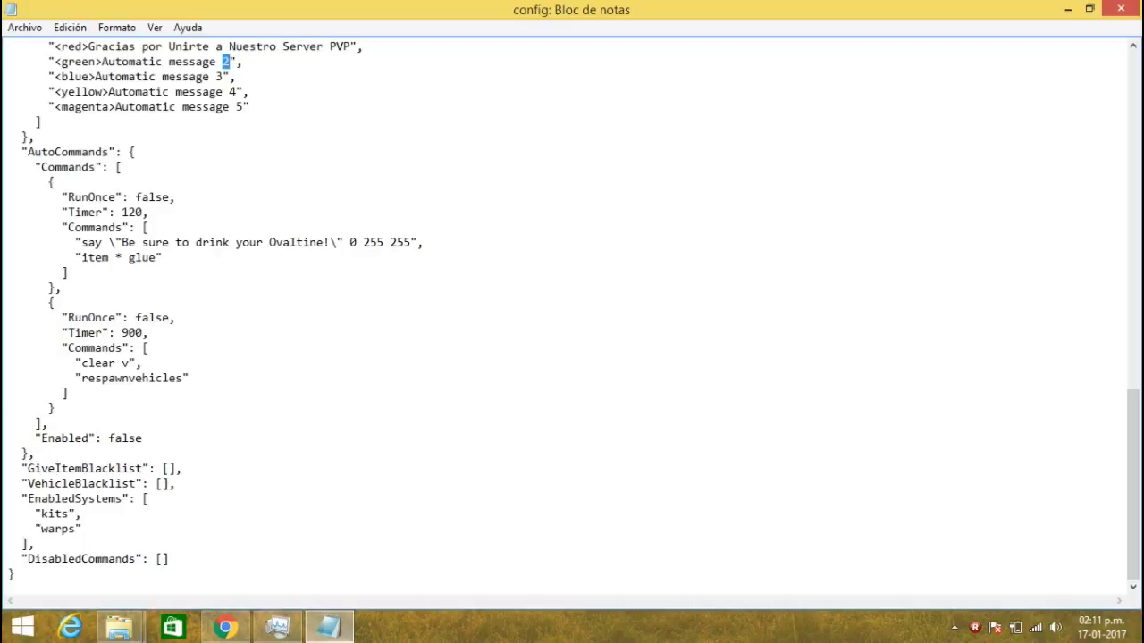
left_click_drag(127, 257, 158, 257)
left_click_drag(121, 242, 333, 242)
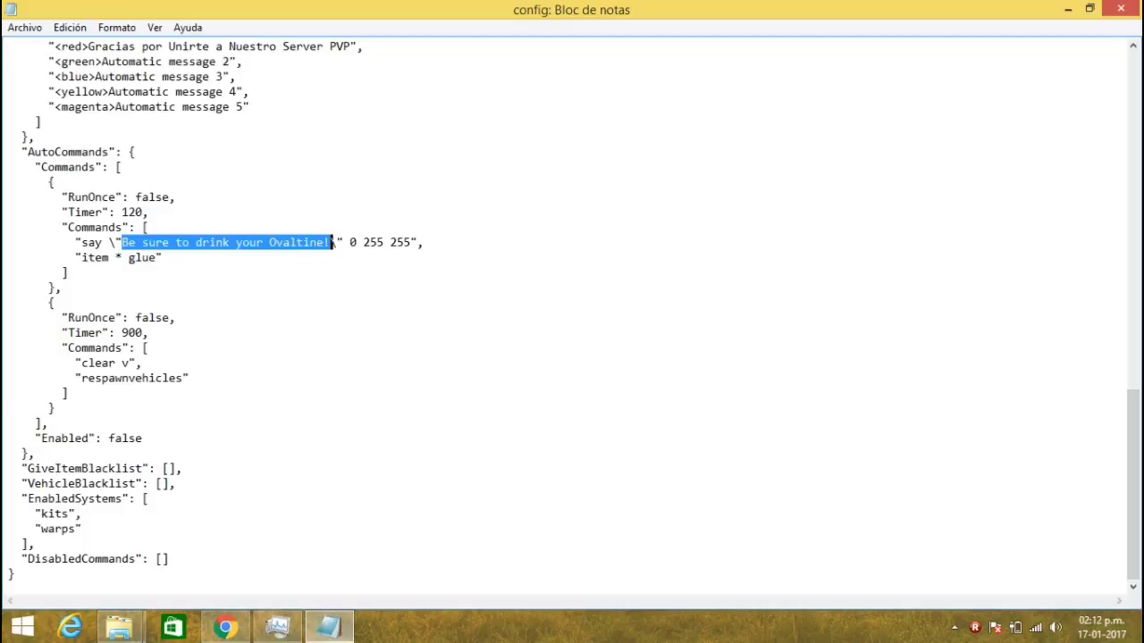
left_click(129, 257)
double_click(129, 257)
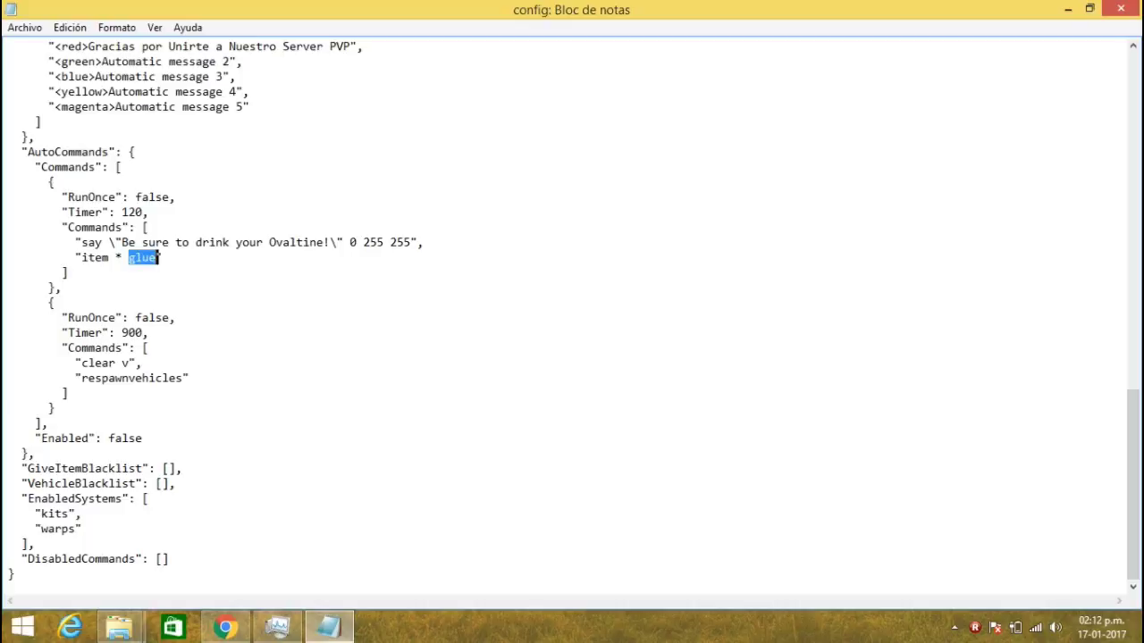
left_click(169, 469)
left_click_drag(72, 484, 145, 484)
left_click(170, 483)
type(",")
- Delete the "kits" entry and its leftover blank line from the EnabledSystems list
left_click_drag(76, 514, 35, 514)
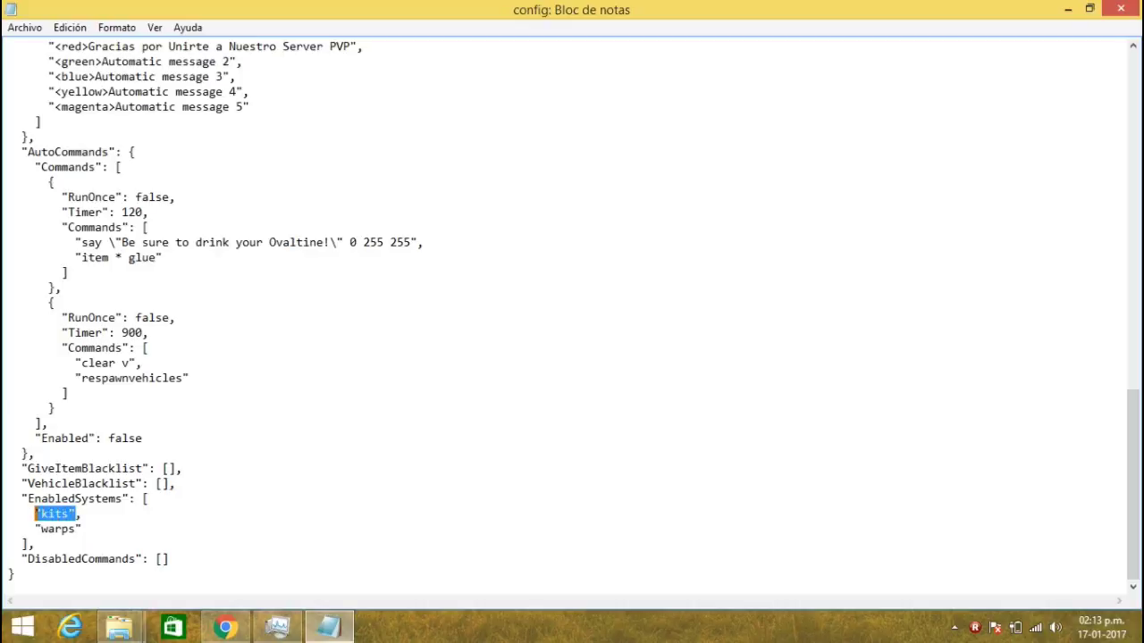
key("Right")
key("Right")
key("Right")
key("Right")
key("Right")
key("Right")
key("Right")
key("BackSpace")
key("BackSpace")
key("BackSpace")
key("BackSpace")
key("BackSpace")
key("BackSpace")
key("BackSpace")
key("BackSpace")
key("BackSpace")
key("BackSpace")
key("BackSpace")
key("BackSpace")
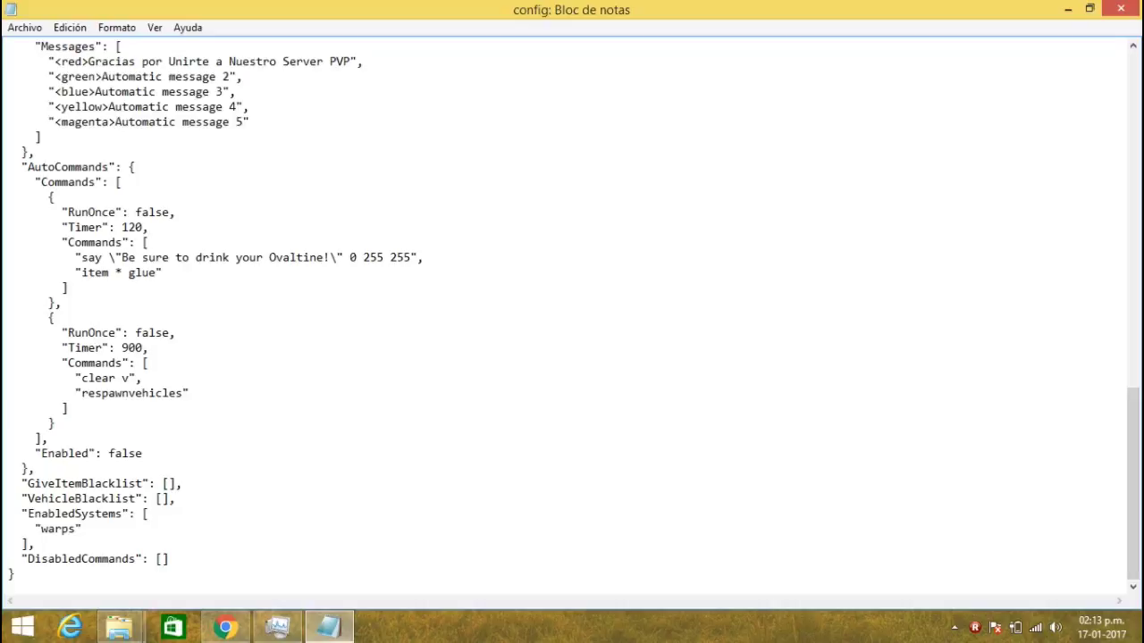
- Try to move the closing bracket of DisabledCommands onto its own line
left_click(162, 559)
key("Return")
key("ctrl+z")
key("Return")
scroll(572, 312, "down", 1)
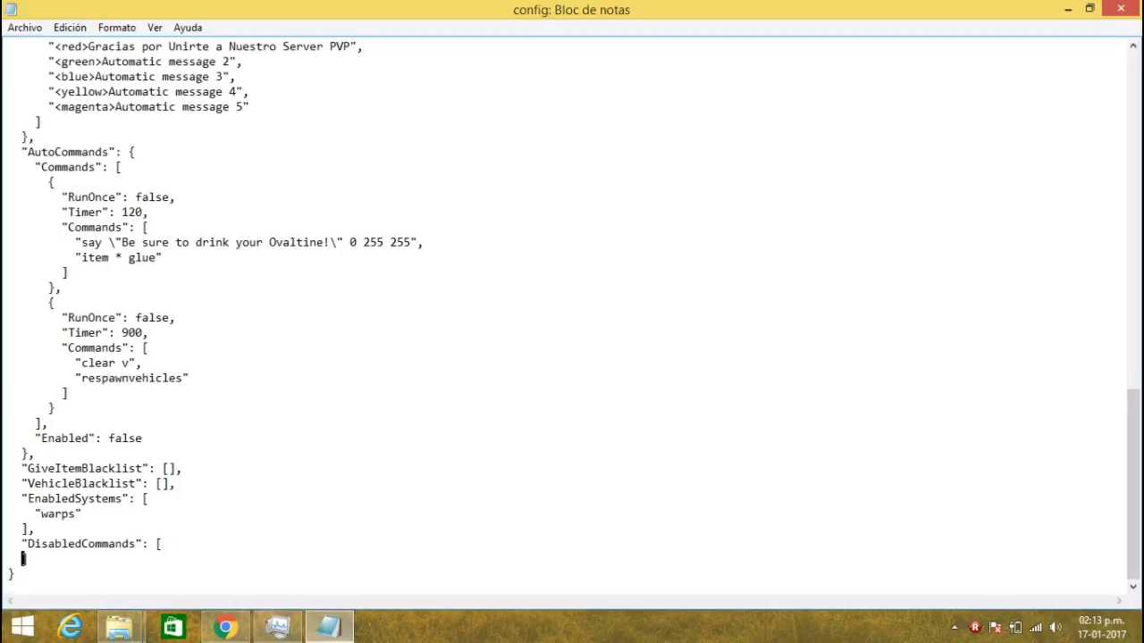
type(",")
key("ctrl+z")
key("ctrl+z")
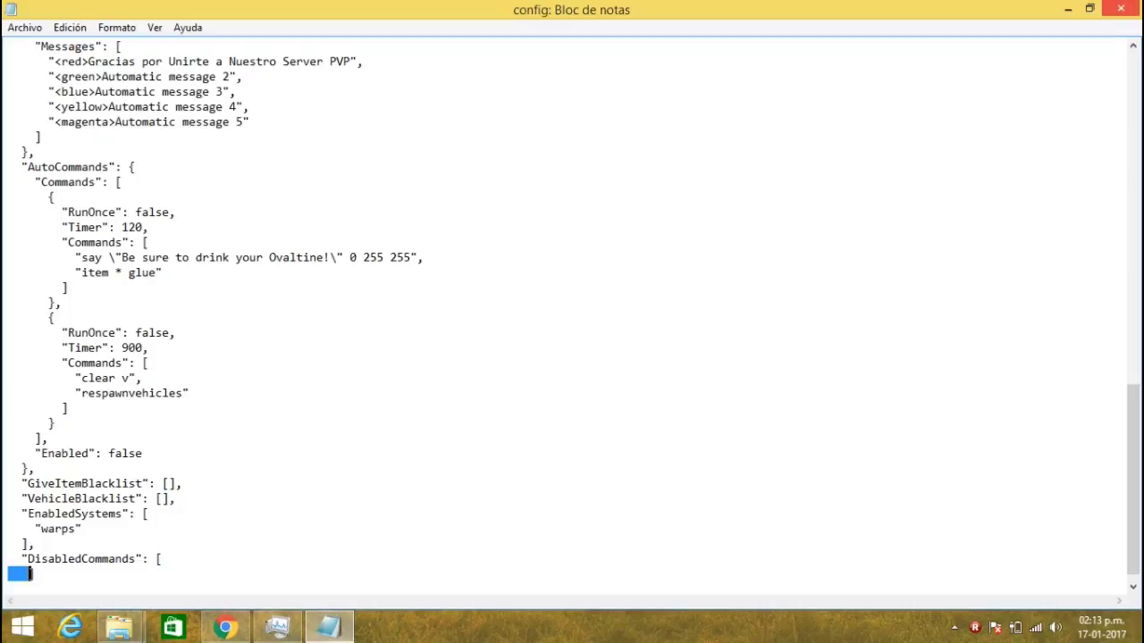
- Close the config without saving the latest edits, then reopen it from the uEssentials folder and maximize its window
left_click(1120, 9)
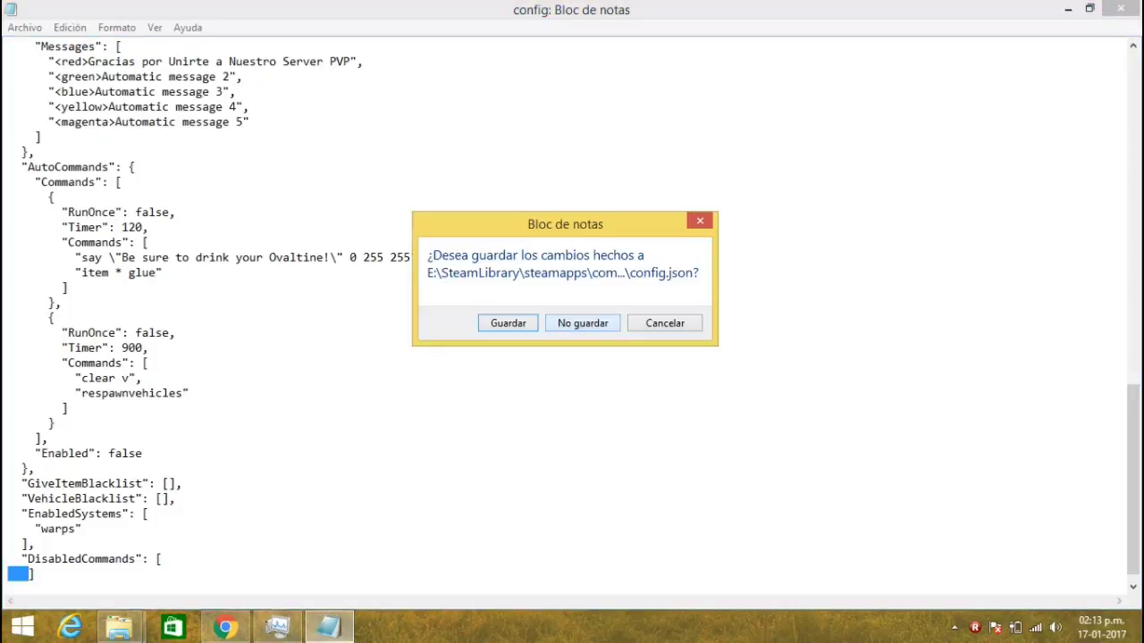
key("Tab")
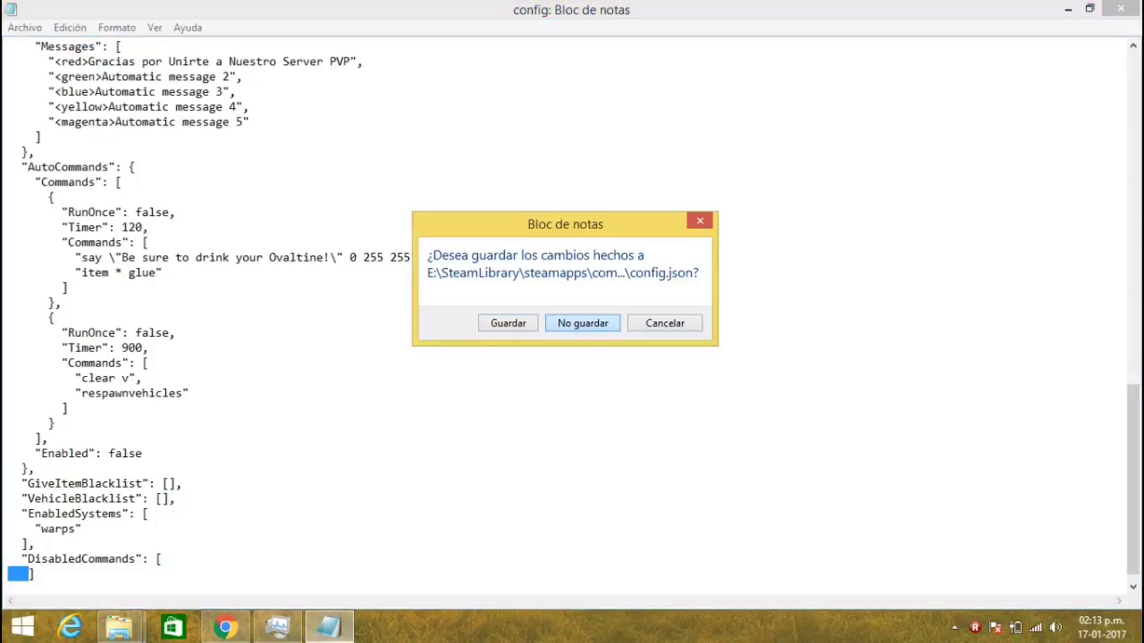
key("Return")
key("Return")
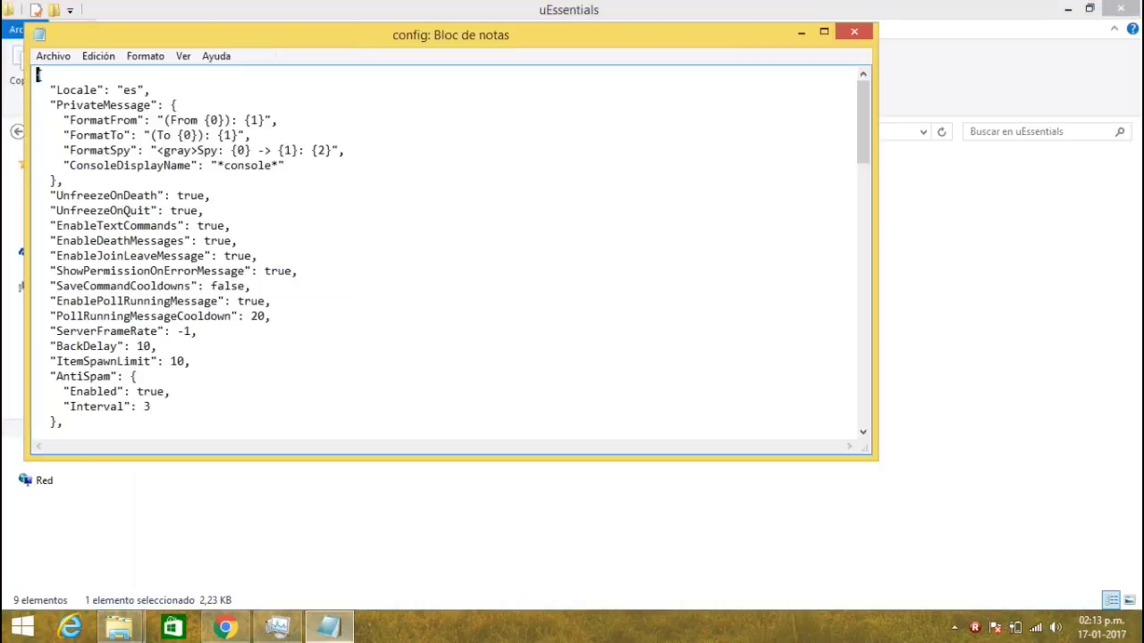
mouse_move(863, 121)
left_mouse_down()
mouse_move(862, 357)
mouse_move(863, 121)
left_mouse_up()
left_click(824, 31)
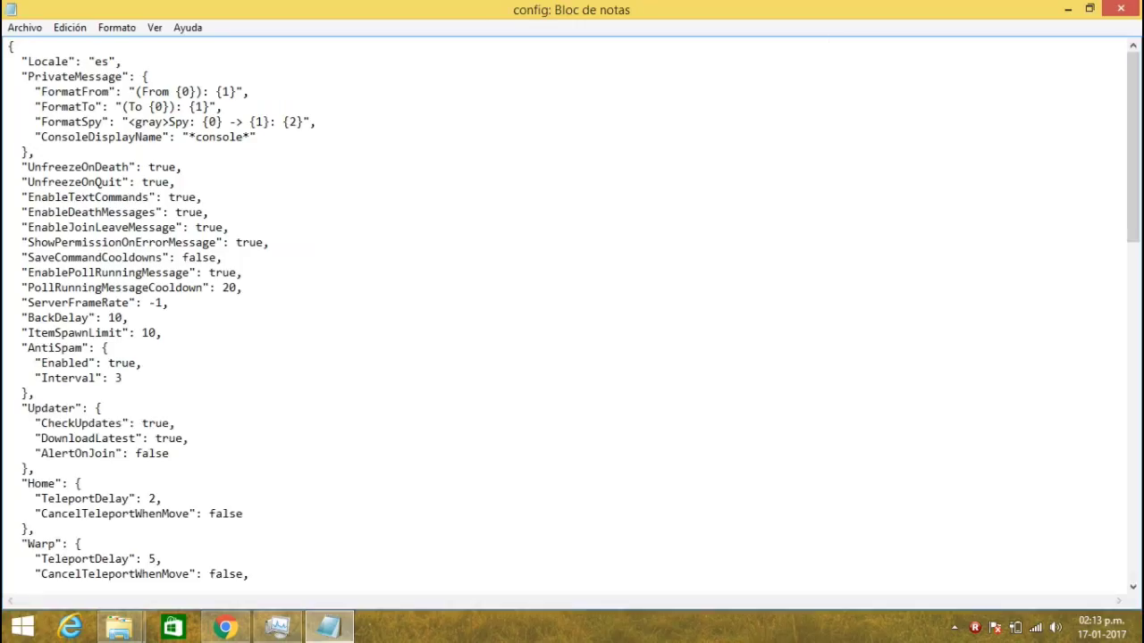
- Break the DisabledCommands brackets apart, leaving blank lines between them and the closing bracket on its own line
scroll(572, 313, "down", 20)
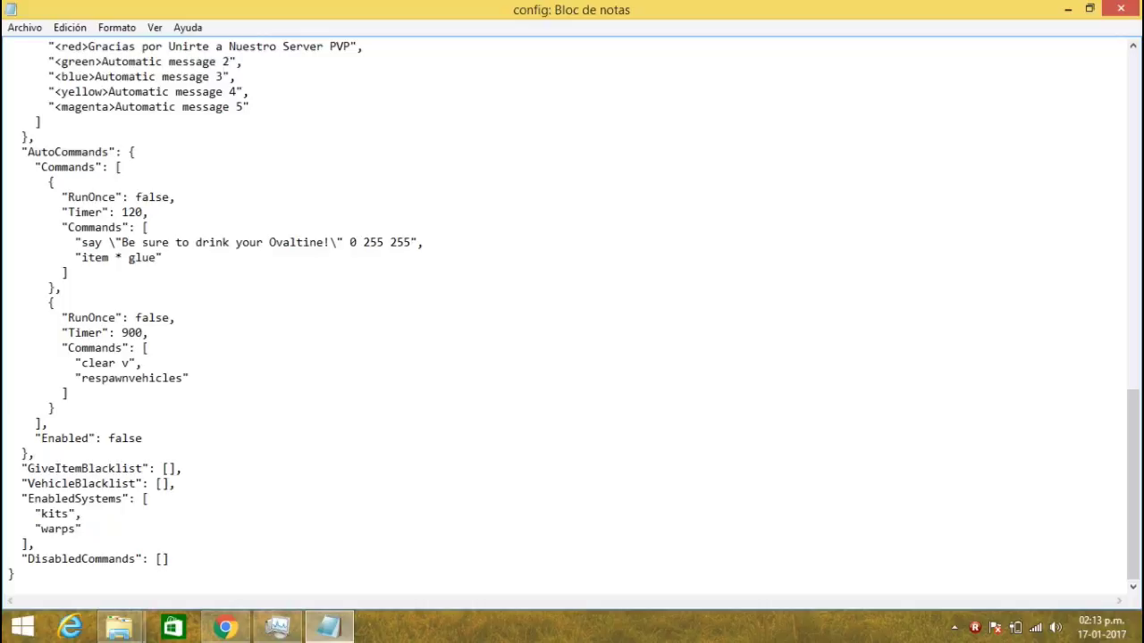
key("Return")
scroll(572, 313, "down", 1)
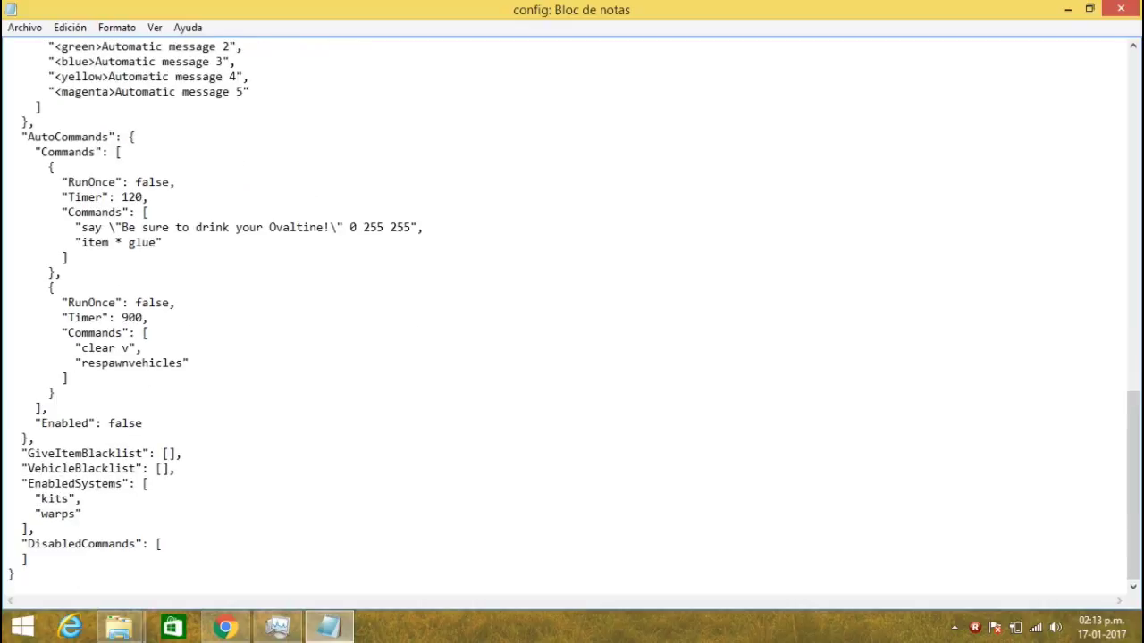
key("Return")
key("Return")
key("Return")
type("]")
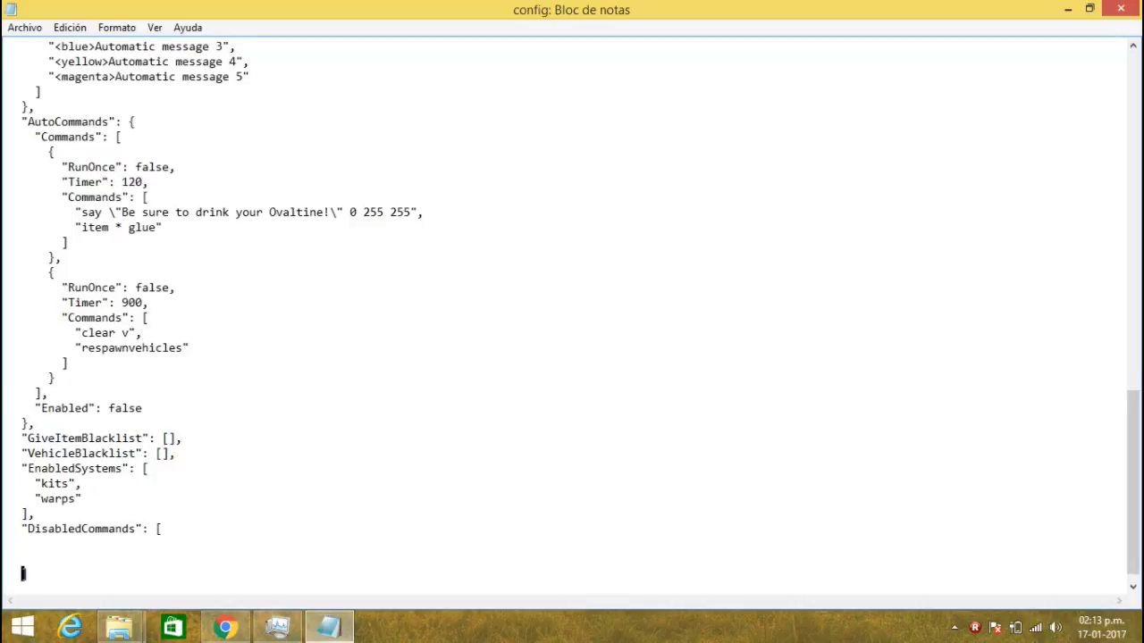
- Remove the "kits" line from EnabledSystems so that only "warps" is listed
left_click_drag(82, 483, 8, 484)
key("BackSpace")
key("BackSpace")
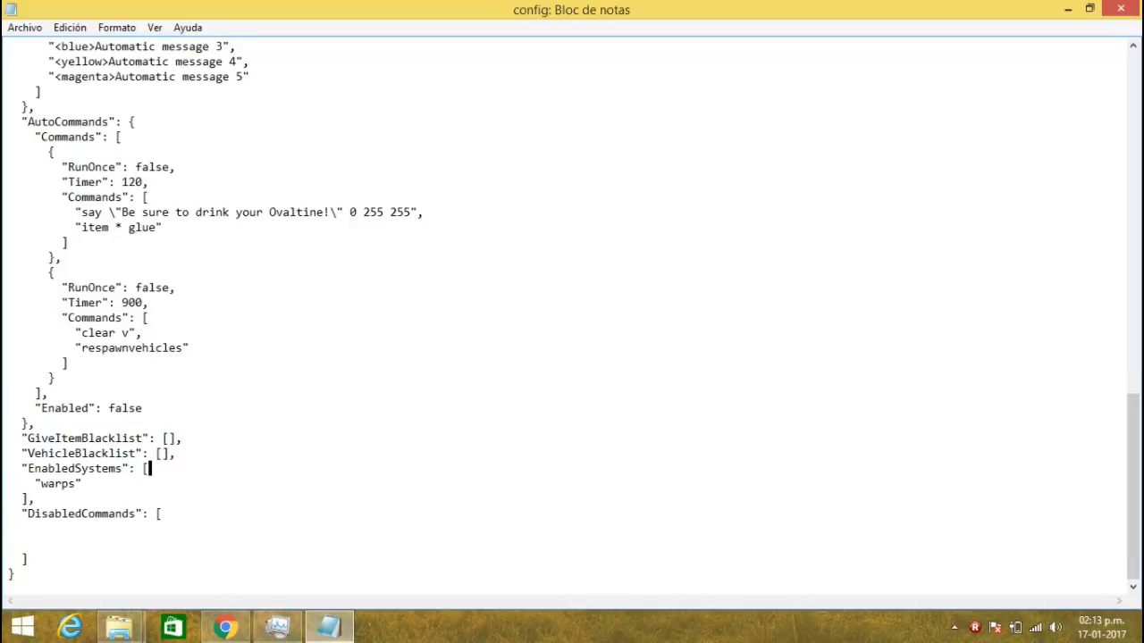
mouse_move(119, 628)
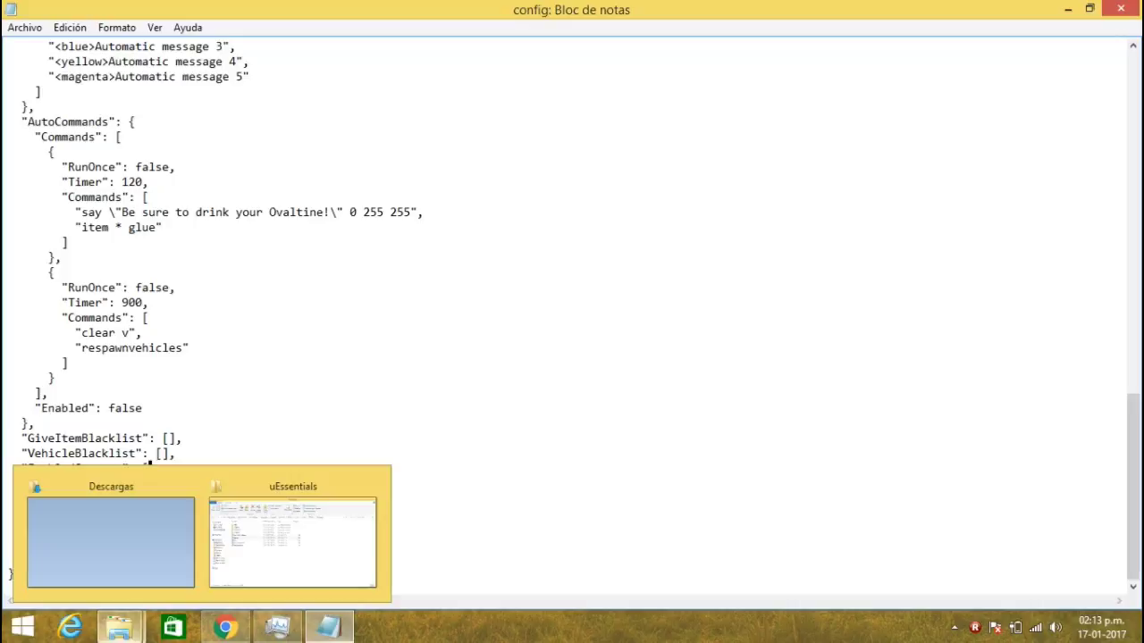
- Add "kits" as the first entry inside the DisabledCommands brackets, reusing the "warps" line as its template
left_click(49, 392)
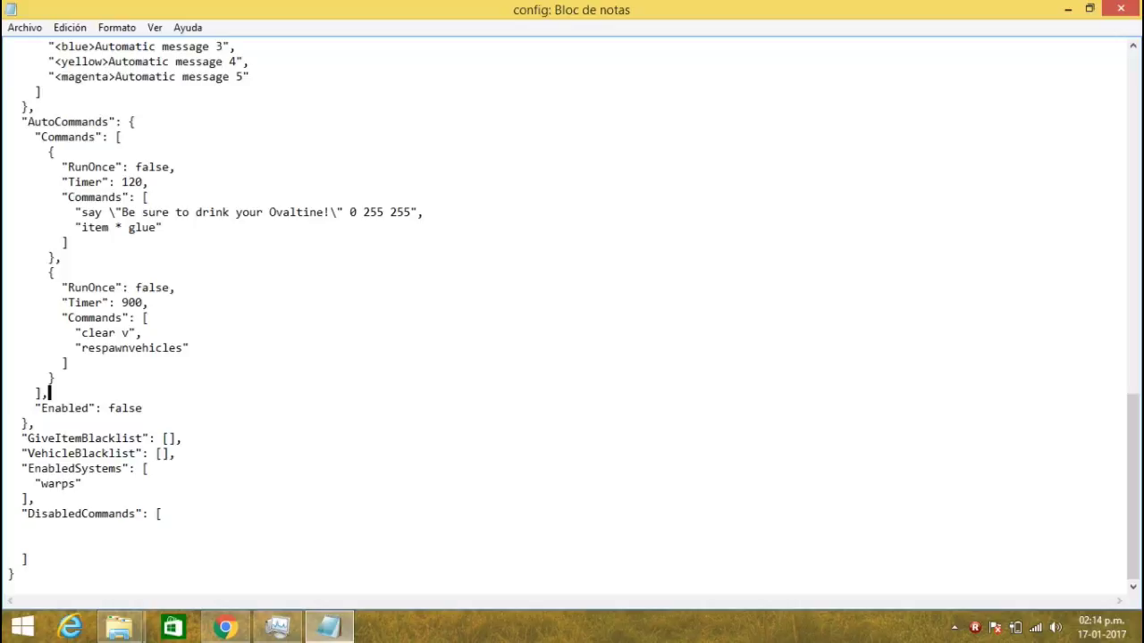
left_click_drag(35, 483, 84, 484)
key("ctrl+c")
left_click(22, 528)
left_click(22, 528)
key("ctrl+v")
left_click_drag(40, 529, 78, 529)
type("kits")
- Add a "kit" entry on the line below "kits" in DisabledCommands
key("Right")
key("Down")
key("BackSpace")
key("ctrl+v")
key("BackSpace")
key("BackSpace")
key("BackSpace")
key("BackSpace")
key("BackSpace")
key("BackSpace")
type("kit\"")
- Save the uEssentials config file and close it
key("alt")
key("Down")
key("Down")
key("Down")
key("Return")
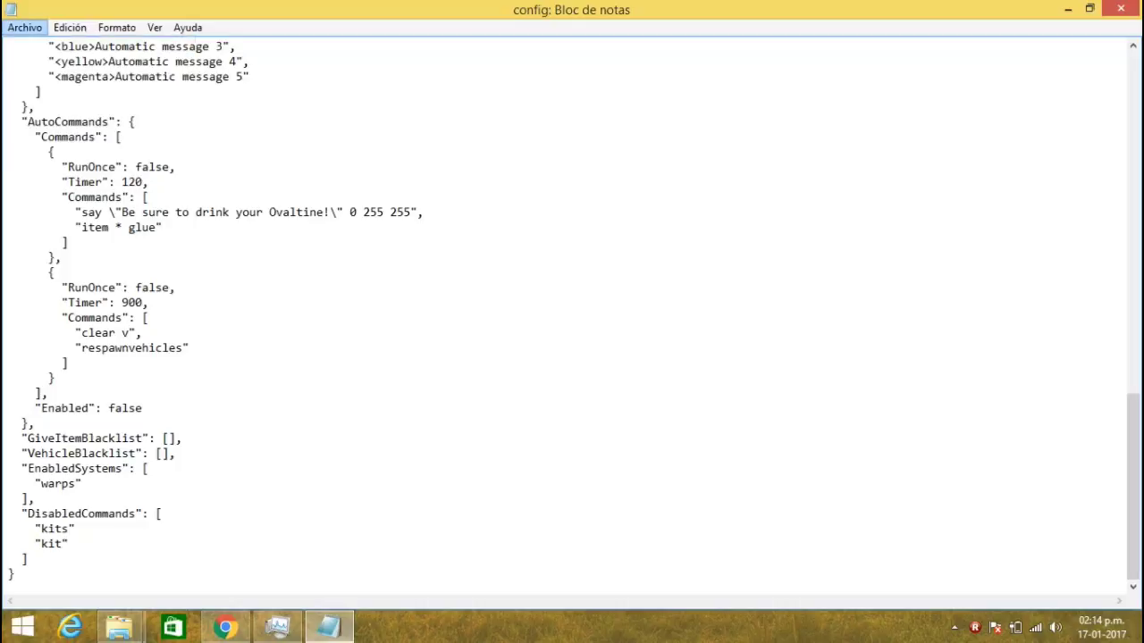
left_click(1119, 8)
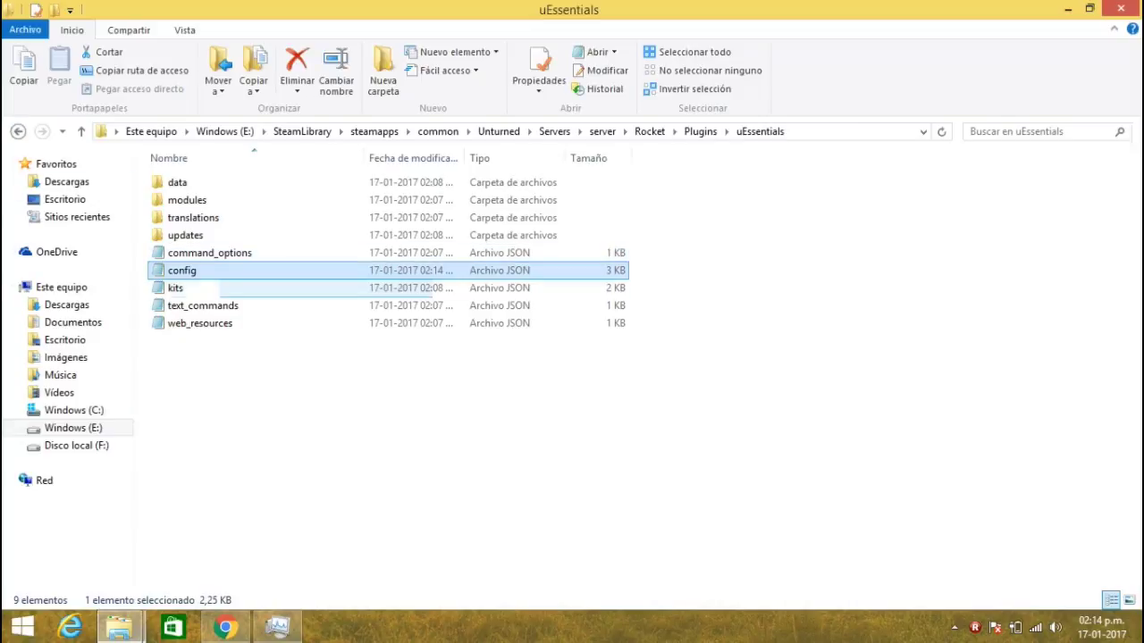
- Open the kits file in the uEssentials folder, look through its default kit definitions, and close it
double_click(184, 288)
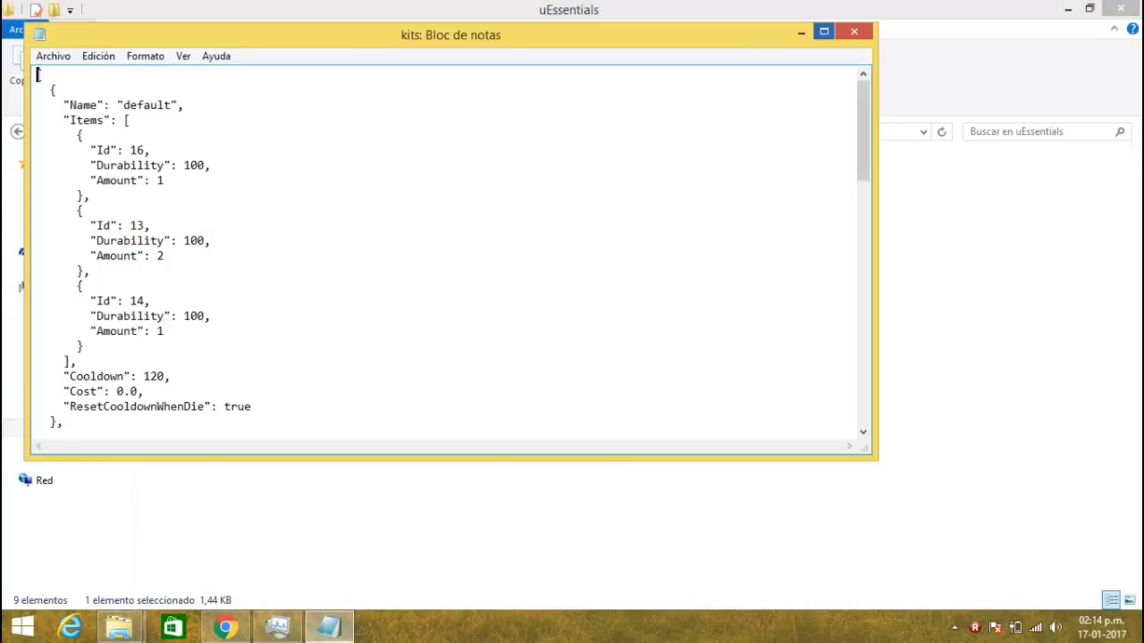
left_click(824, 31)
scroll(572, 313, "down", 2)
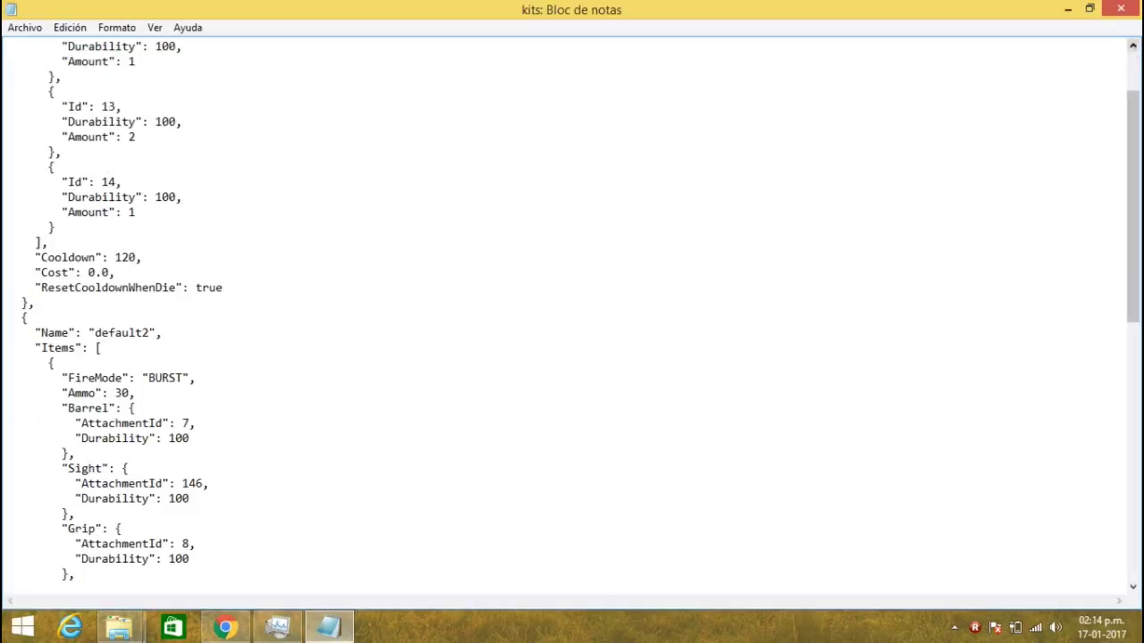
scroll(571, 313, "up", 2)
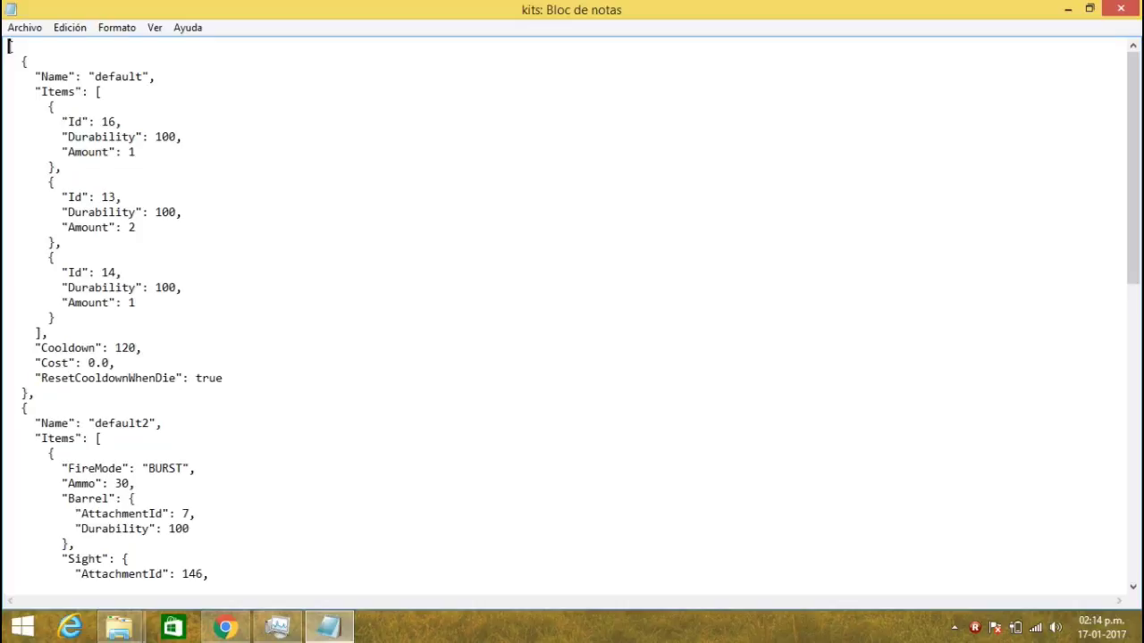
left_click(1120, 9)
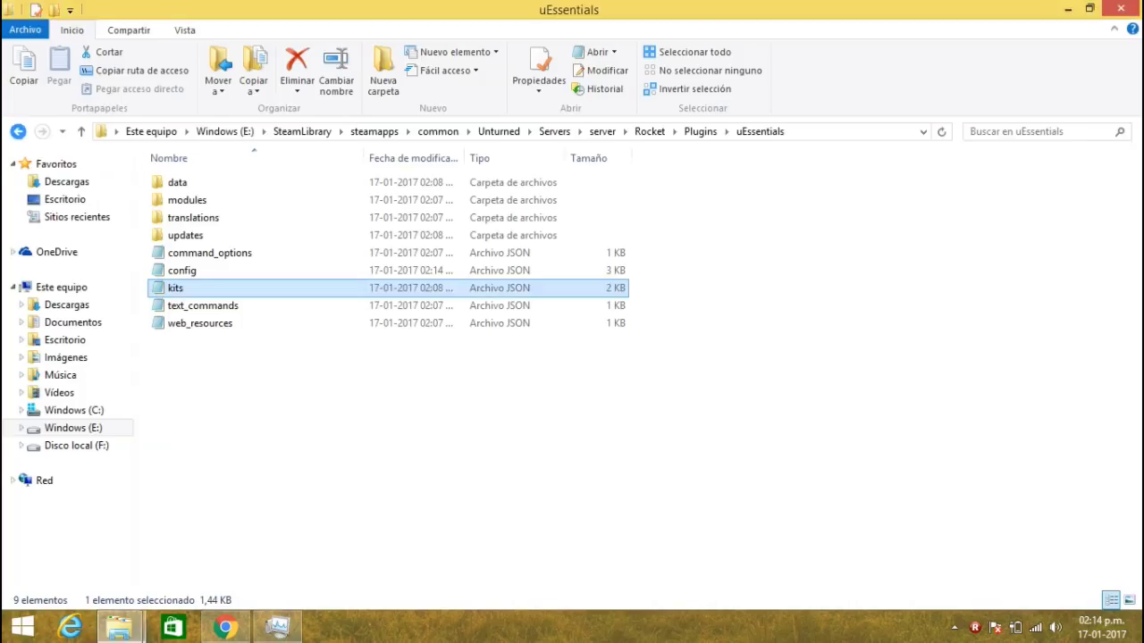
- Go back to the server's Rocket folder, view Permissions.config in Notepad, and close the file
left_click(18, 131)
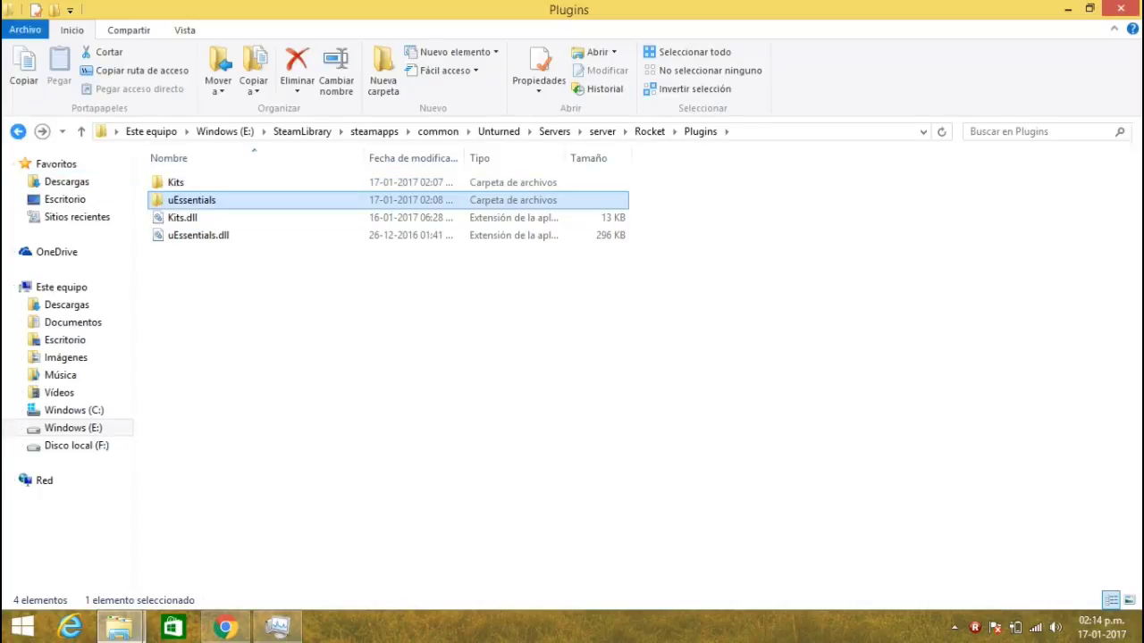
left_click(17, 132)
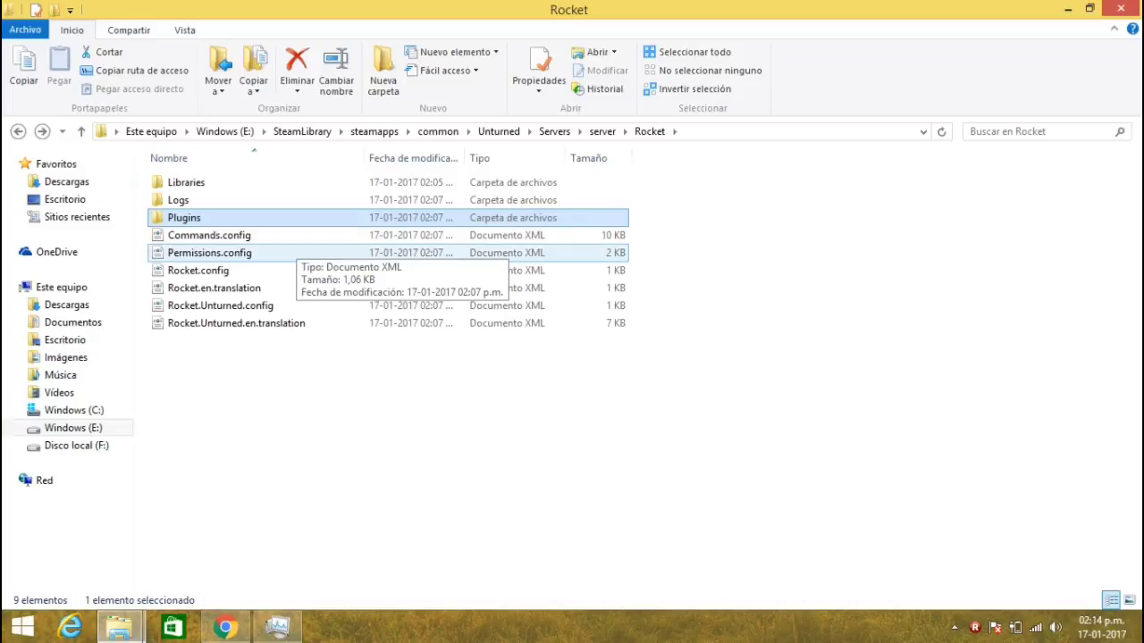
right_click(310, 256)
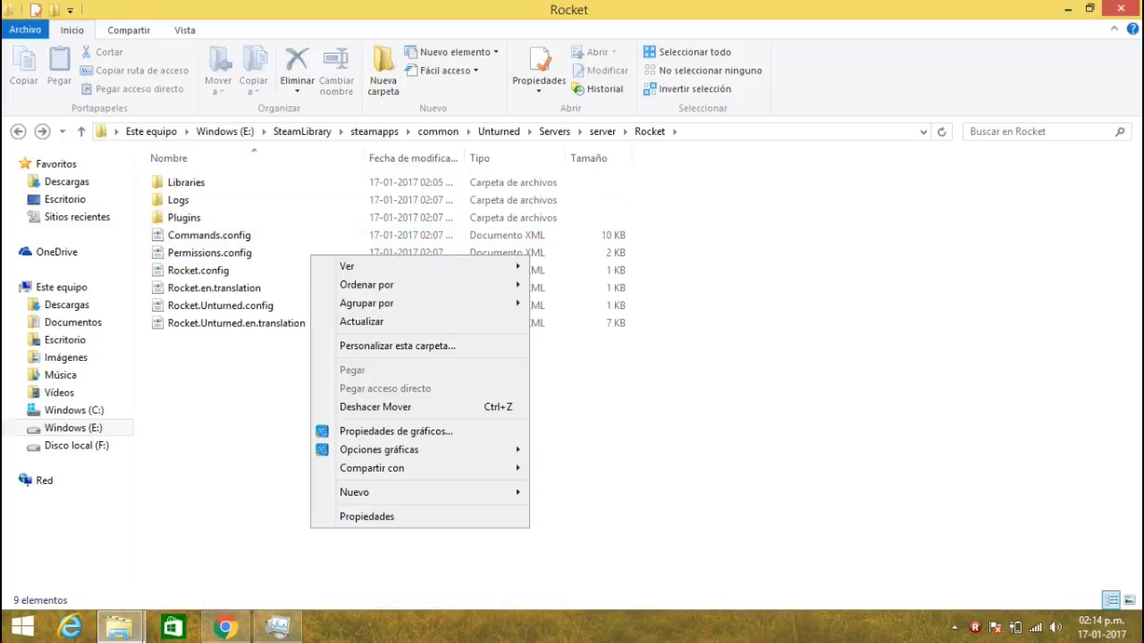
left_click(209, 253)
right_click(282, 253)
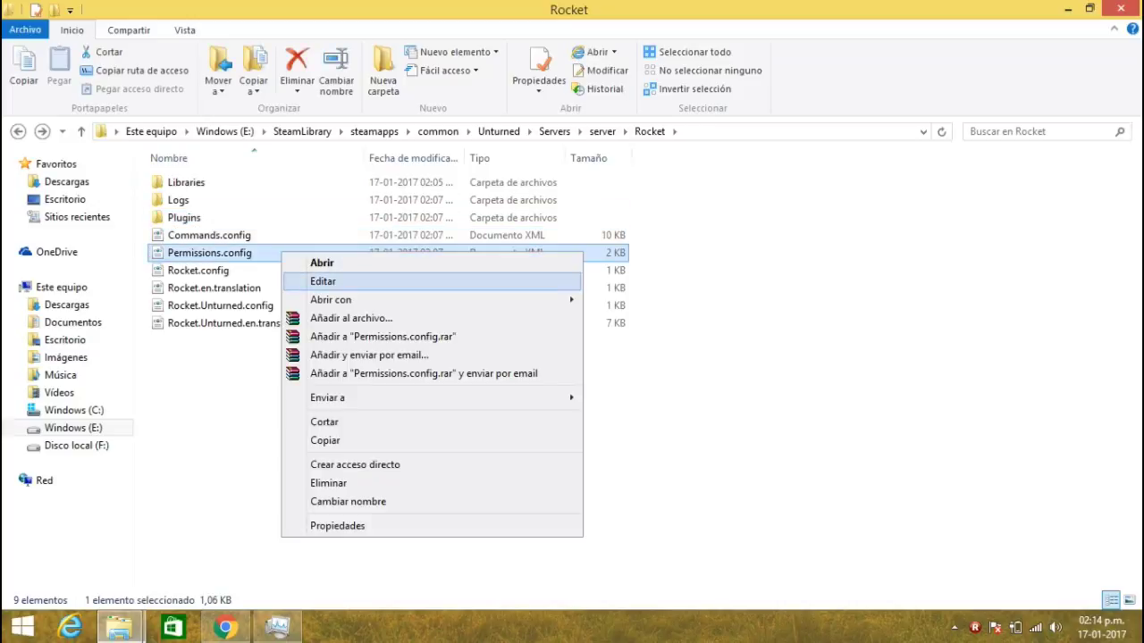
mouse_move(358, 299)
left_click(630, 299)
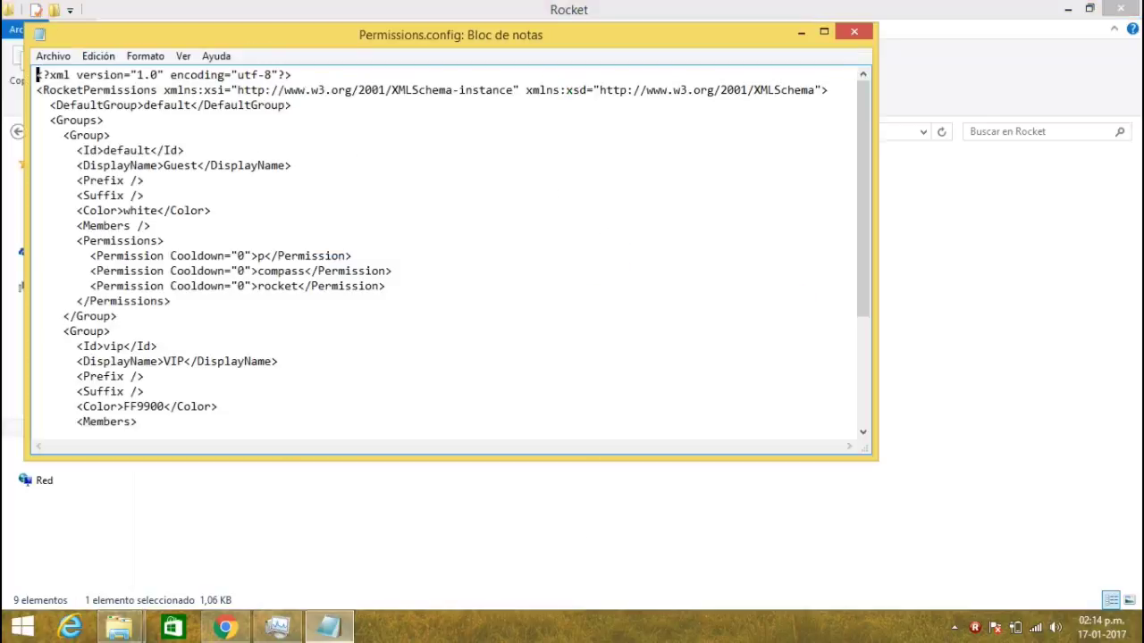
left_click(854, 32)
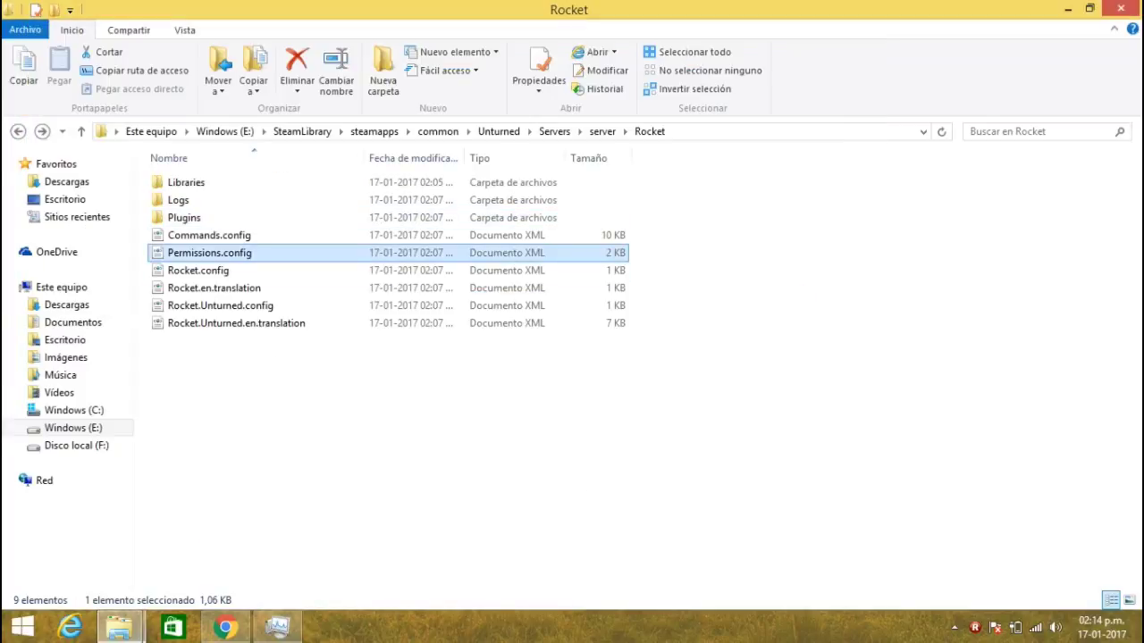
- Reopen Permissions.config in Notepad and maximize its window
right_click(219, 254)
left_click(268, 267)
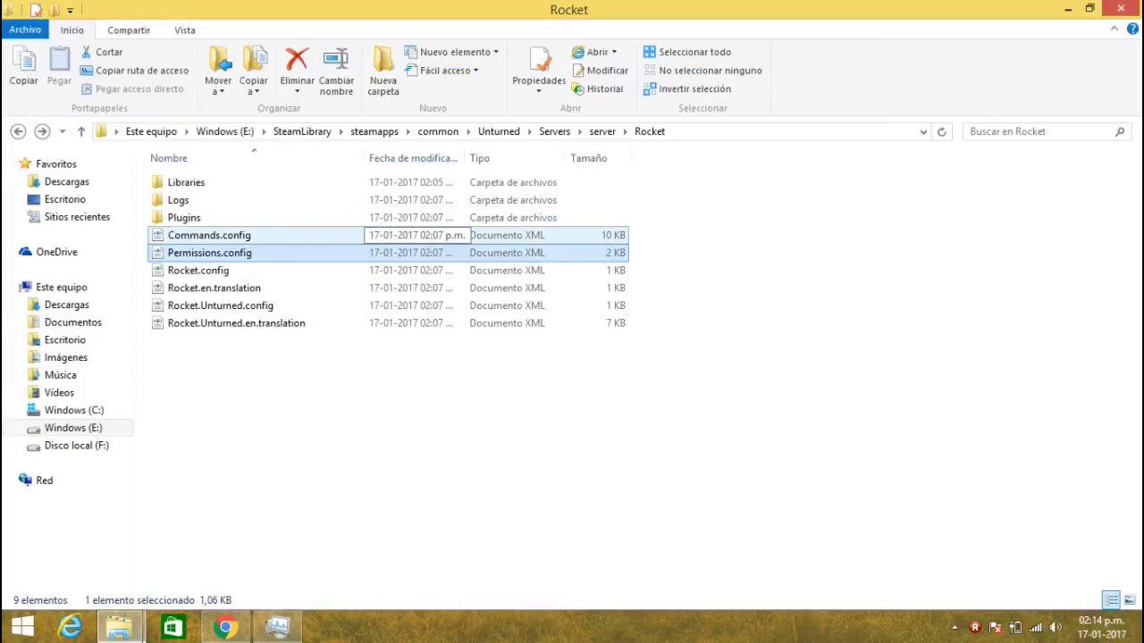
double_click(209, 235)
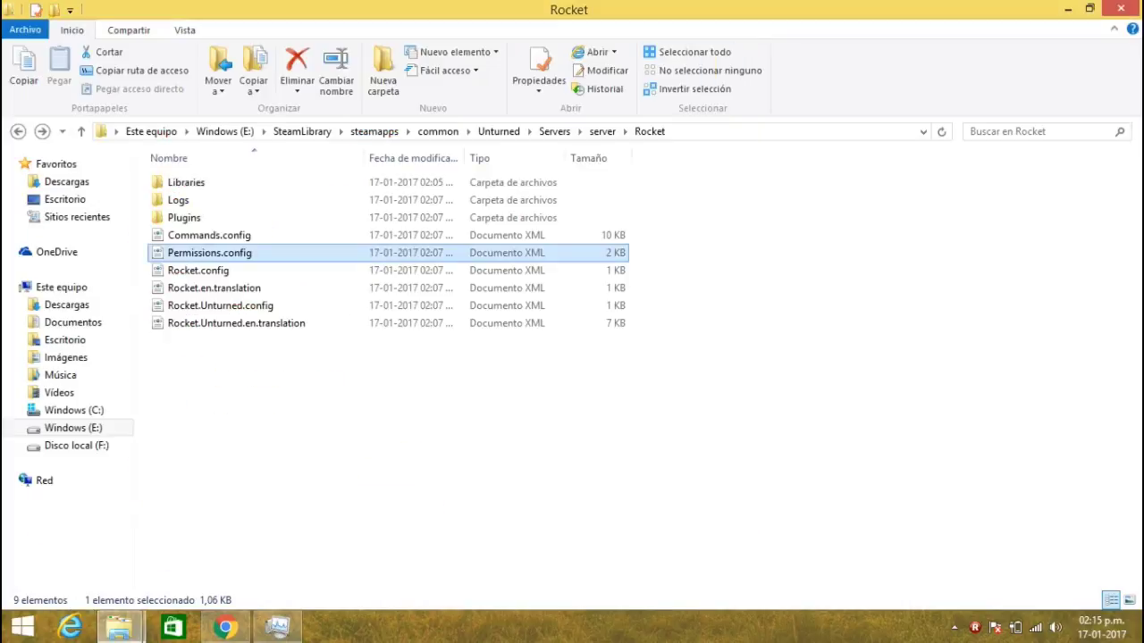
right_click(278, 255)
mouse_move(339, 303)
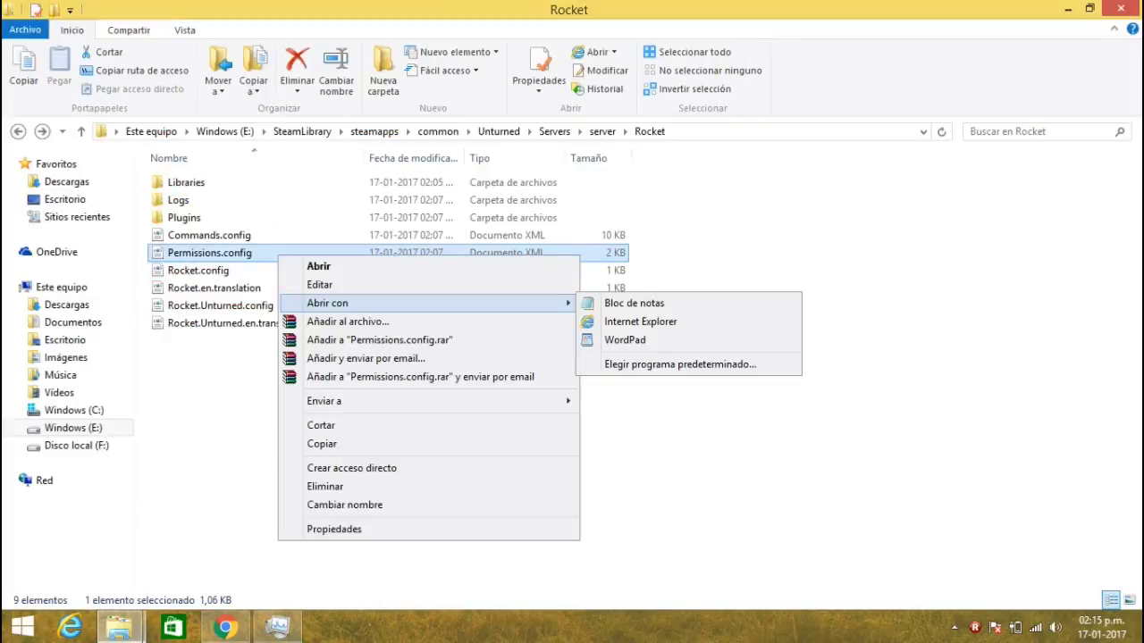
left_click(630, 303)
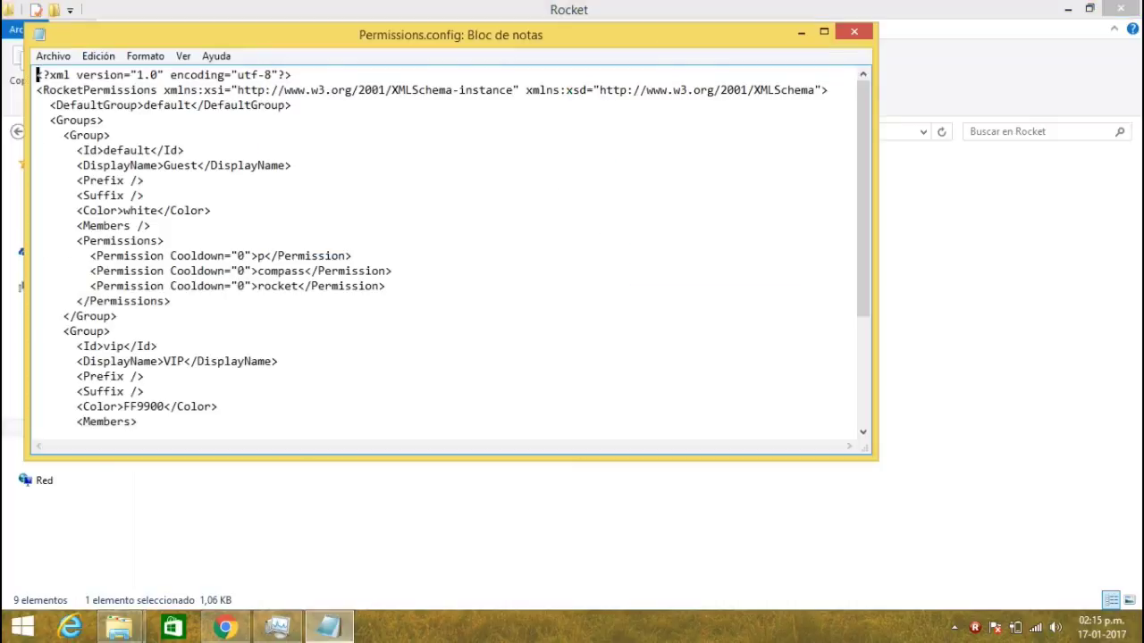
left_click(824, 32)
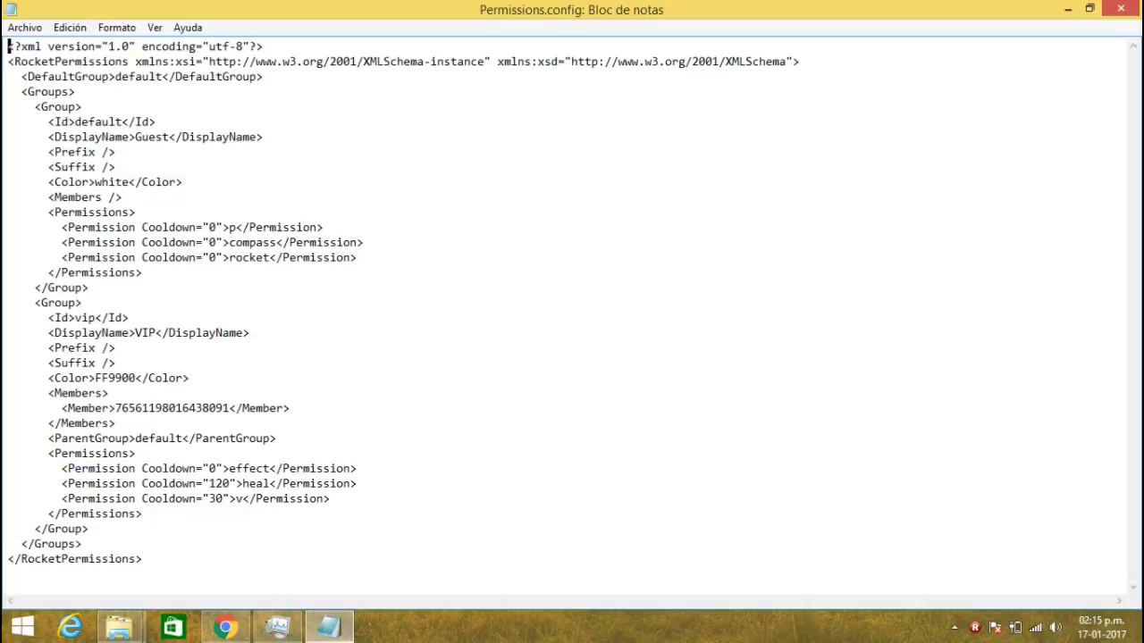
- In the default group, replace the "p" permission with "kits" and the "compass" permission with "kit"
double_click(233, 227)
type("kits")
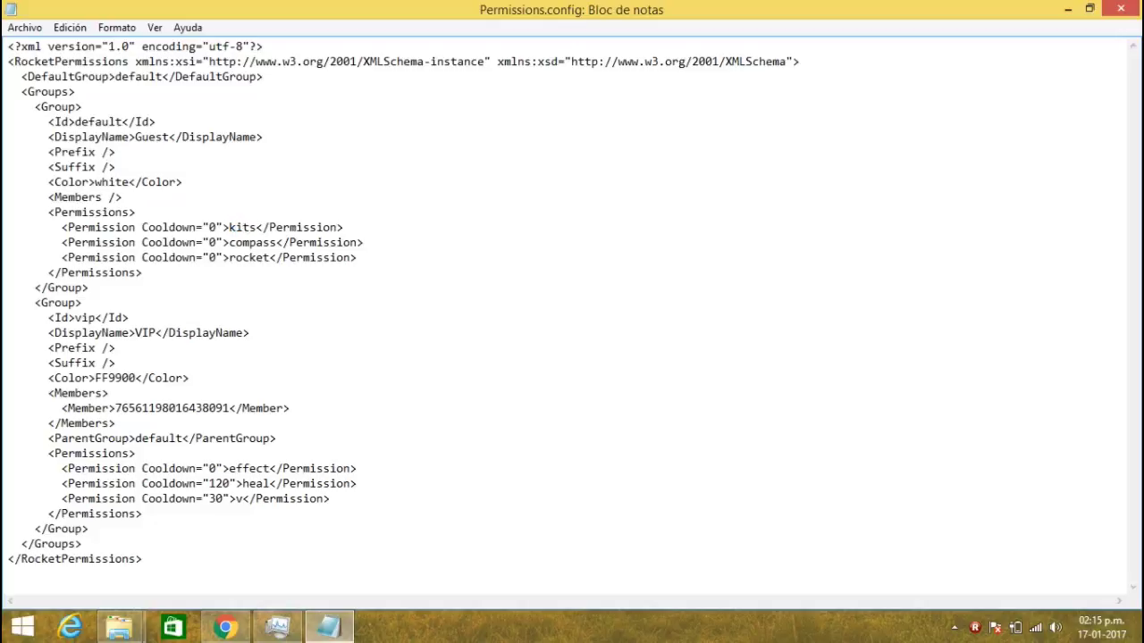
left_click_drag(230, 242, 280, 242)
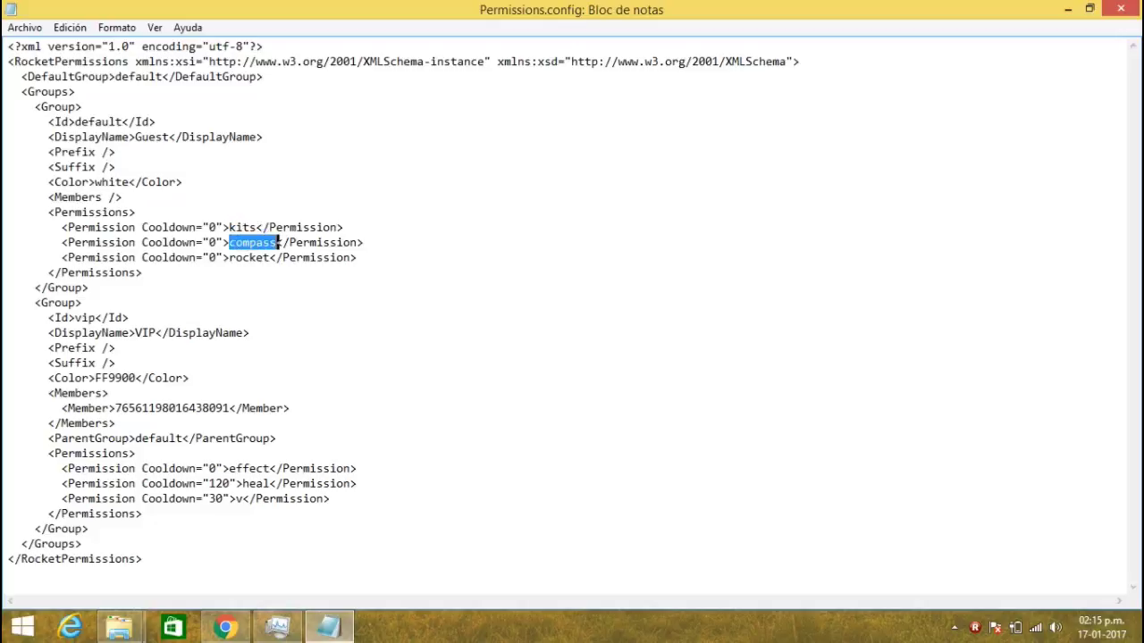
type("kit")
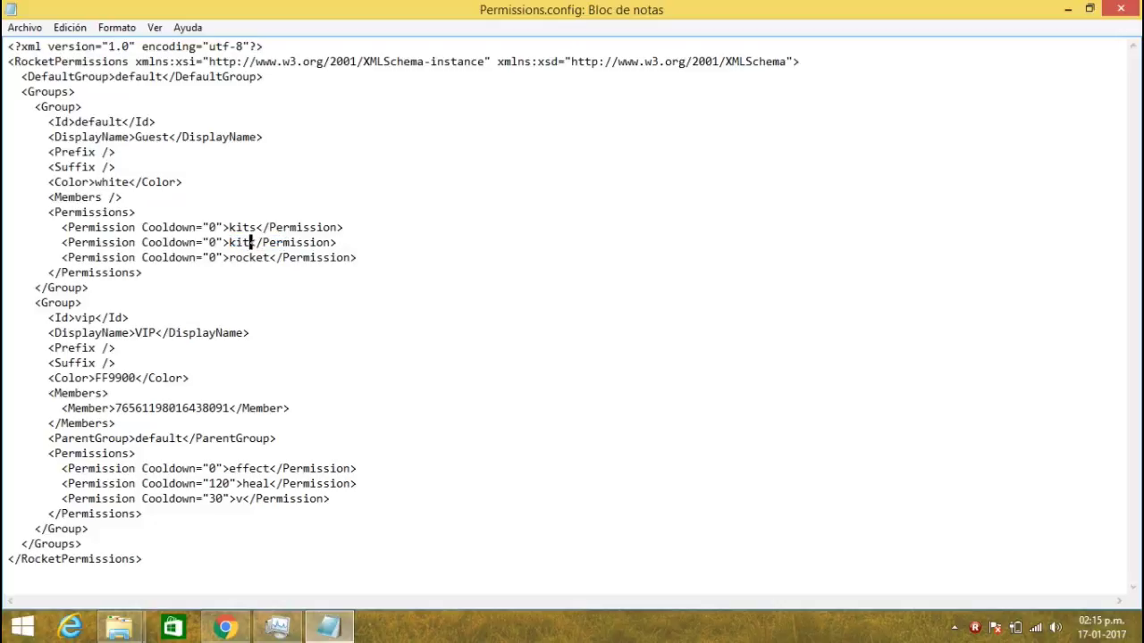
left_click_drag(230, 257, 270, 257)
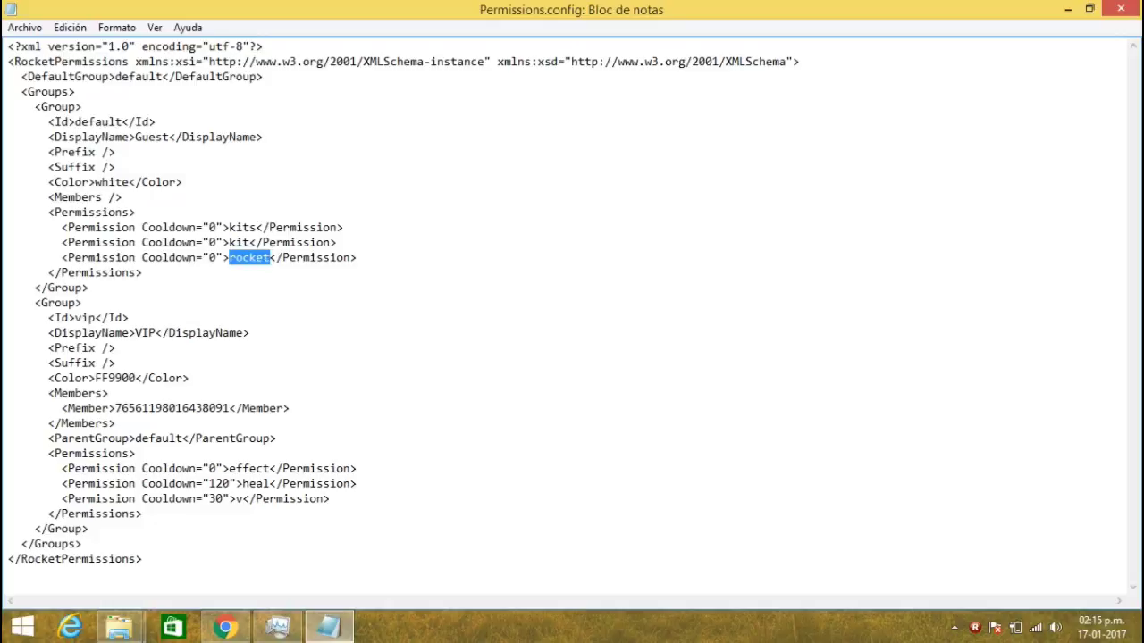
- Replace the "kits" permission of the default group with "essentials.command.tpa"
left_click_drag(230, 227, 257, 227)
key("BackSpace")
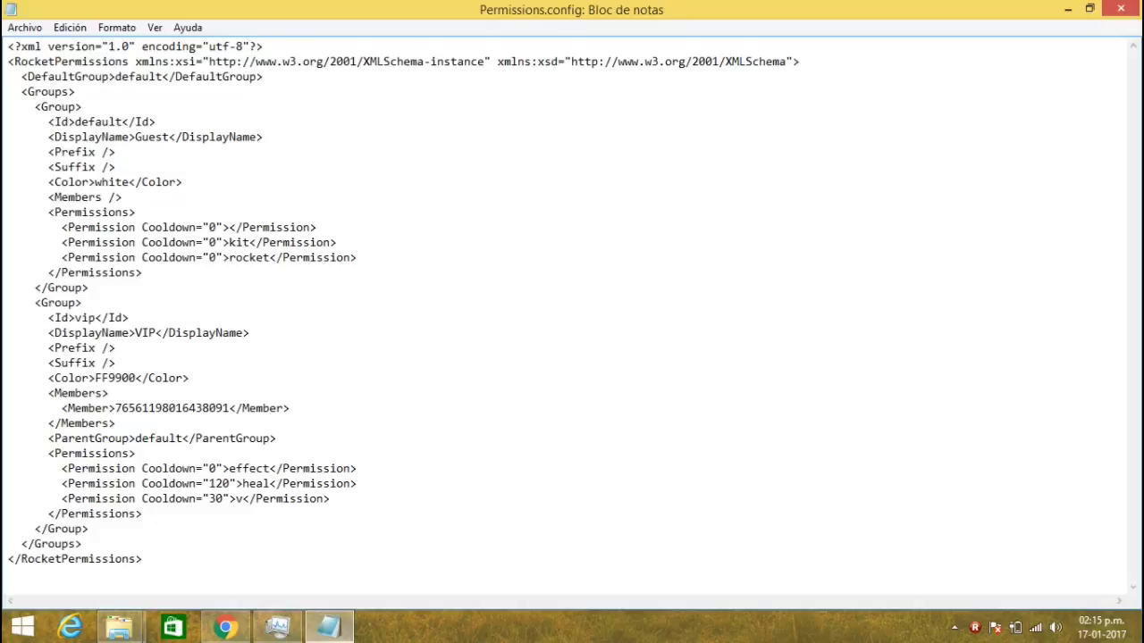
type("e")
key("BackSpace")
type("esss")
key("BackSpace")
type("entials")
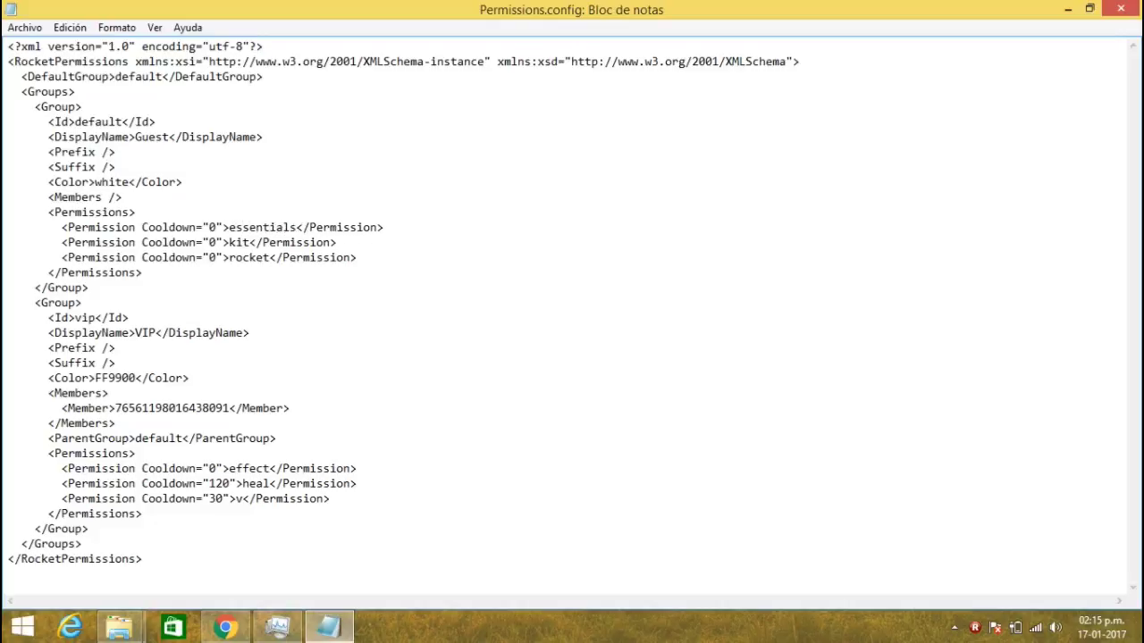
type(".command")
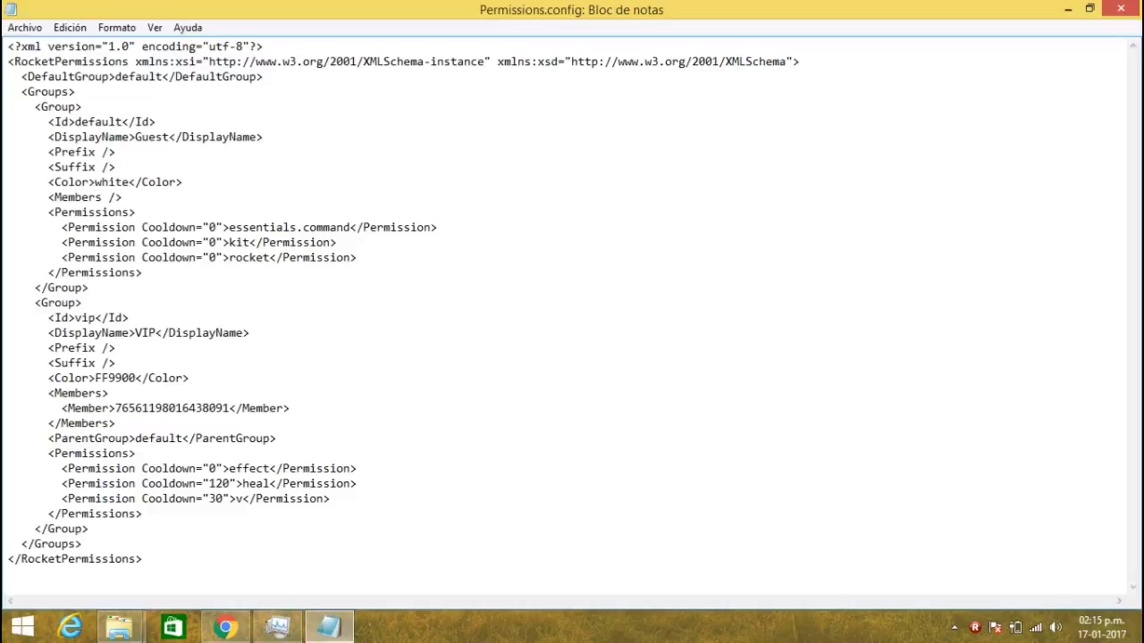
type(".")
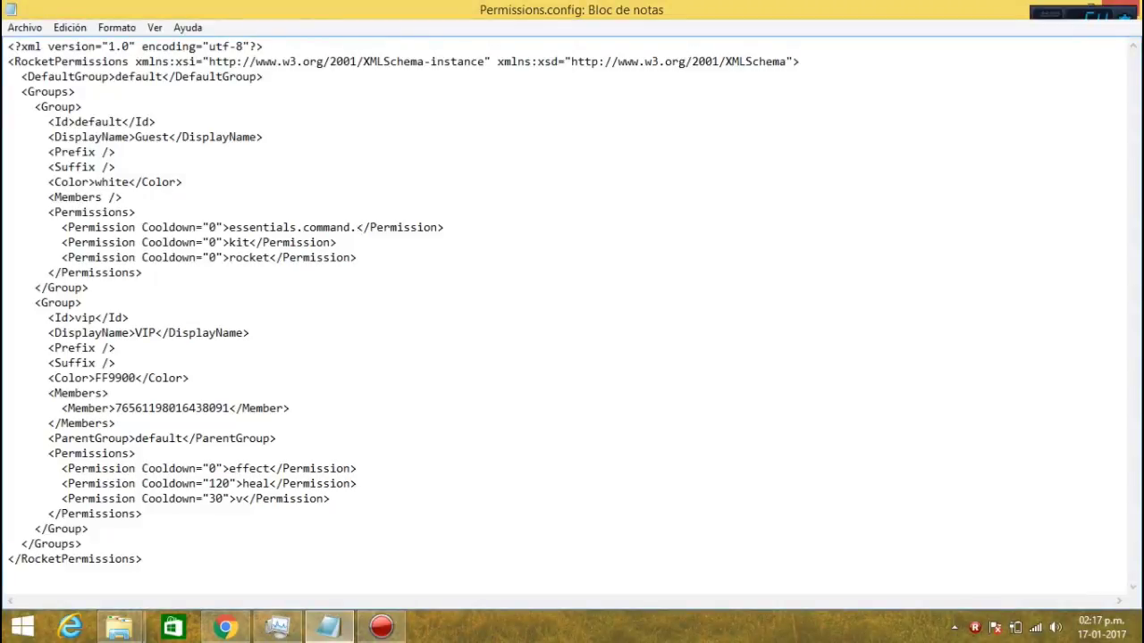
type("tpa")
- Duplicate the essentials.command.tpa permission line directly below itself, leaving a blank line before the "kit" permission
left_click_drag(464, 227, 63, 227)
key("ctrl+c")
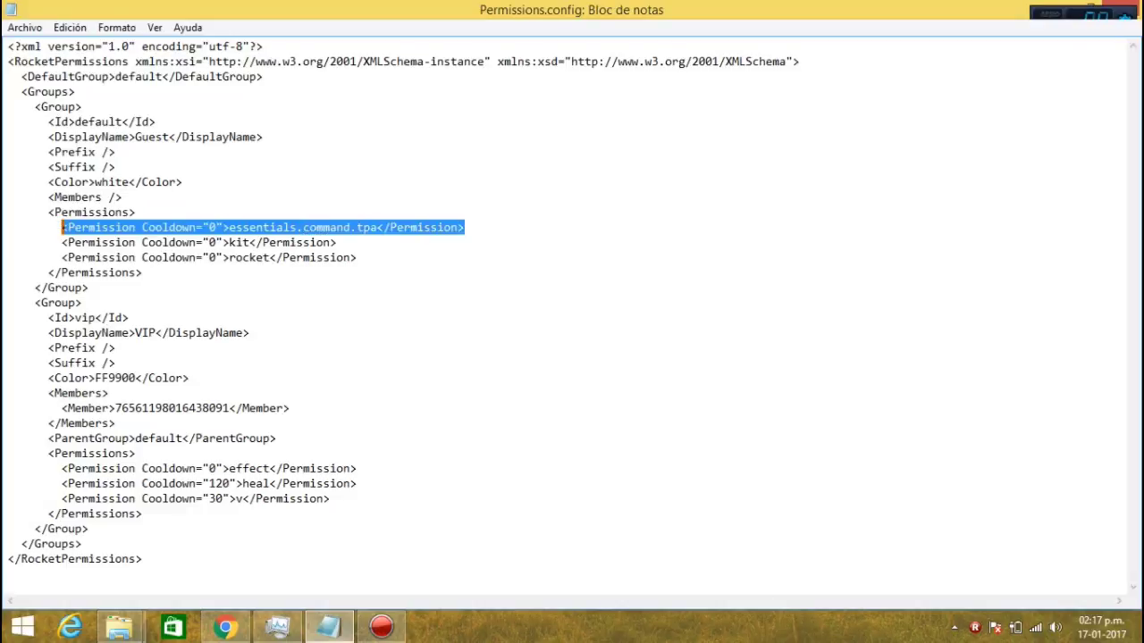
key("Up")
key("Down")
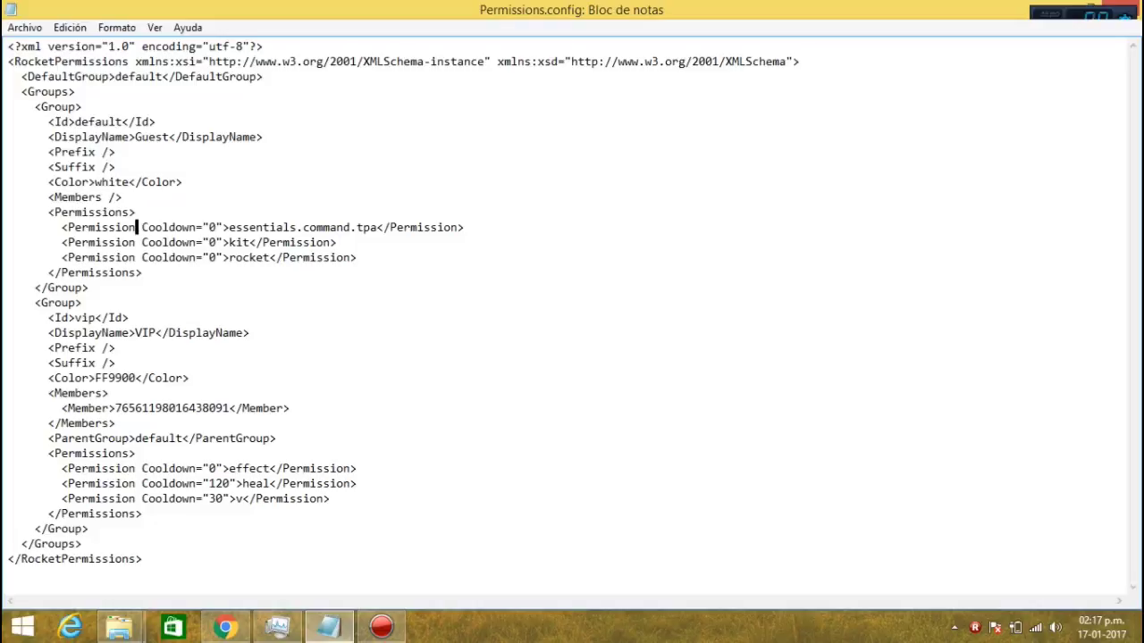
key("Right")
key("Down")
key("End")
key("Return")
key("Return")
key("Up")
key("Up")
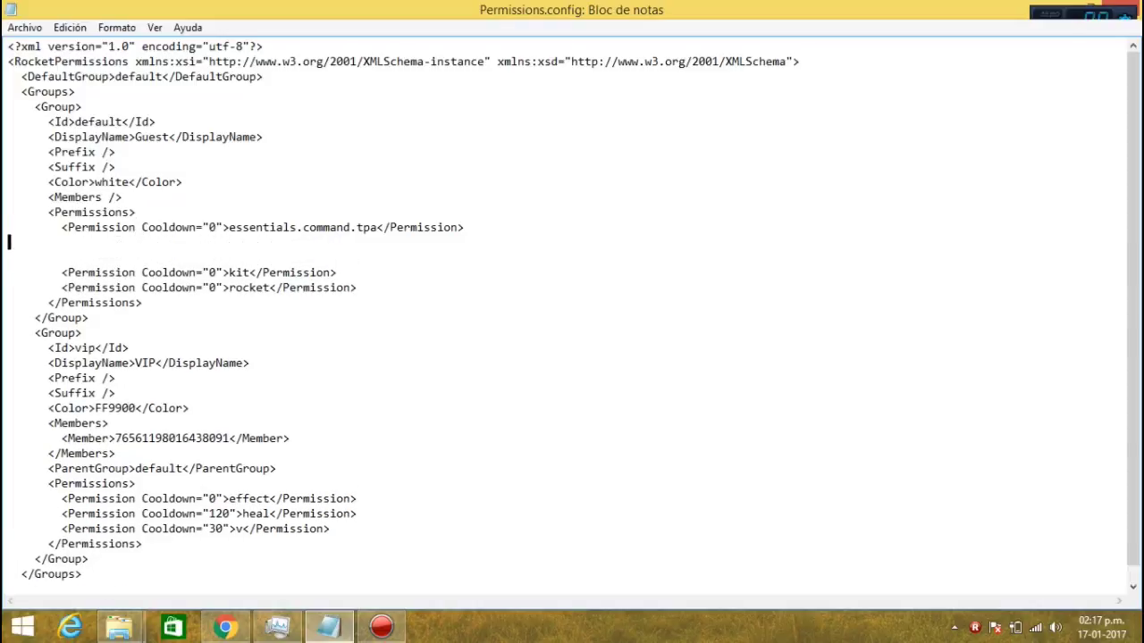
key("Down")
key("ctrl+v")
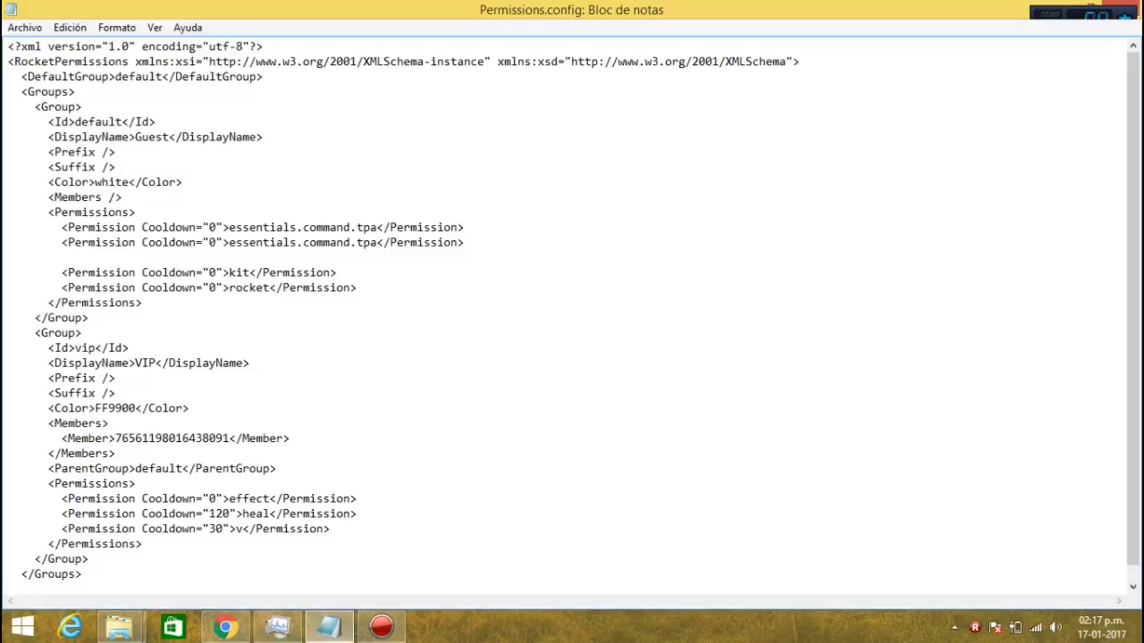